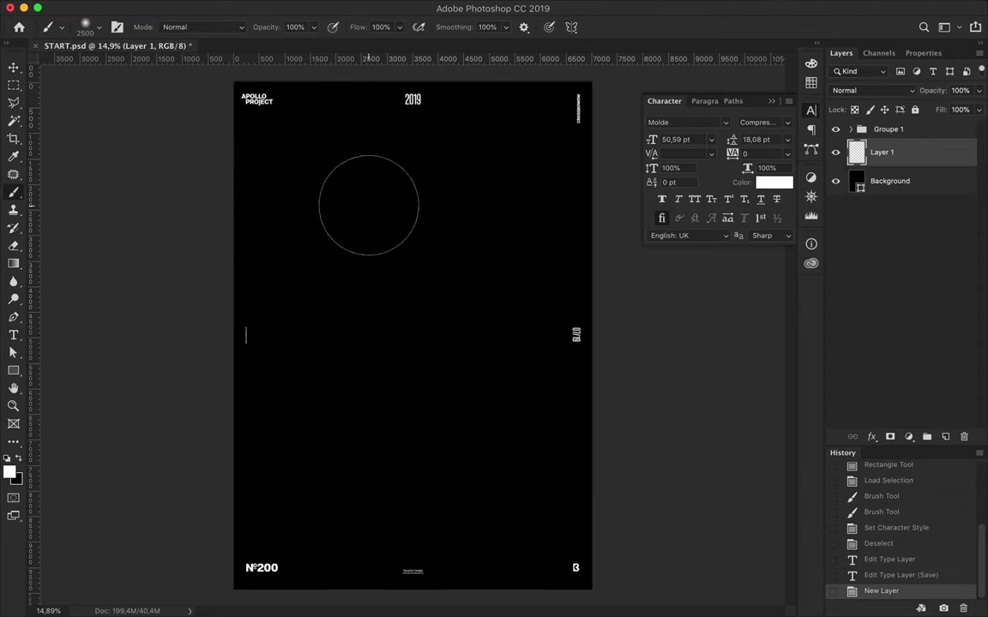
Open the brush preset picker and dismiss it again without choosing a brush
click(99, 31)
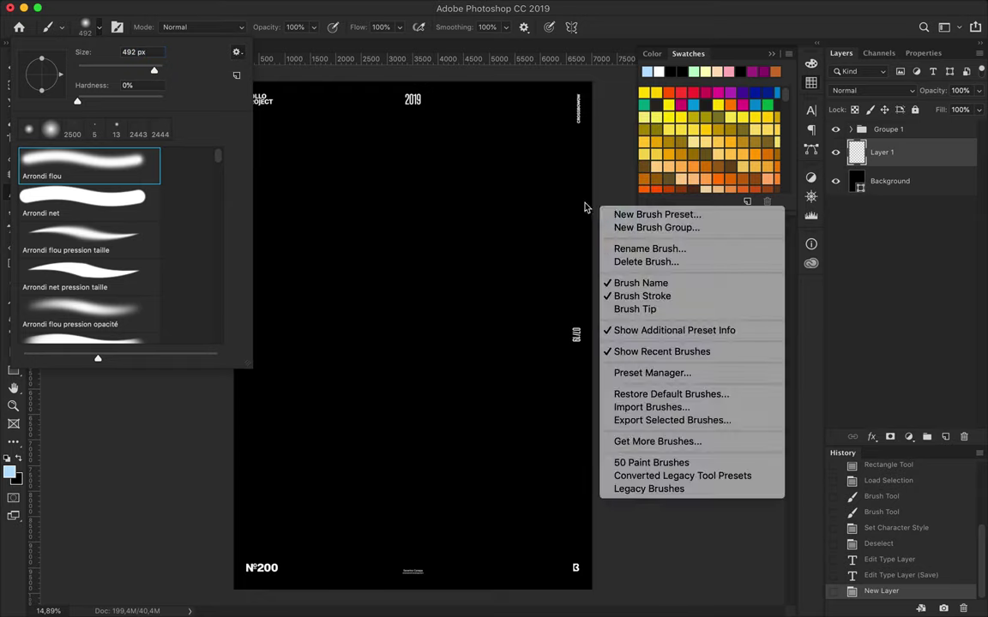
click(92, 31)
Draw the blue six-point polygon, Shape 1, with the Pen tool in Shape mode
key(p)
click(402, 177)
click(532, 183)
click(560, 217)
click(417, 318)
click(270, 271)
click(315, 224)
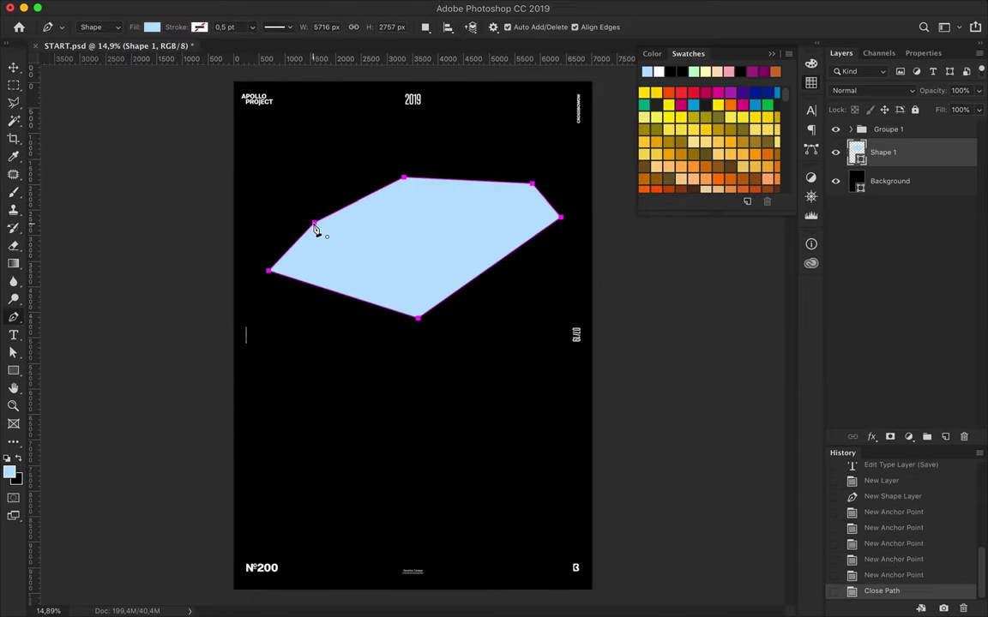
On a new layer, draw a light-green polygon, Shape 2, overlapping the blue one
click(945, 437)
click(146, 29)
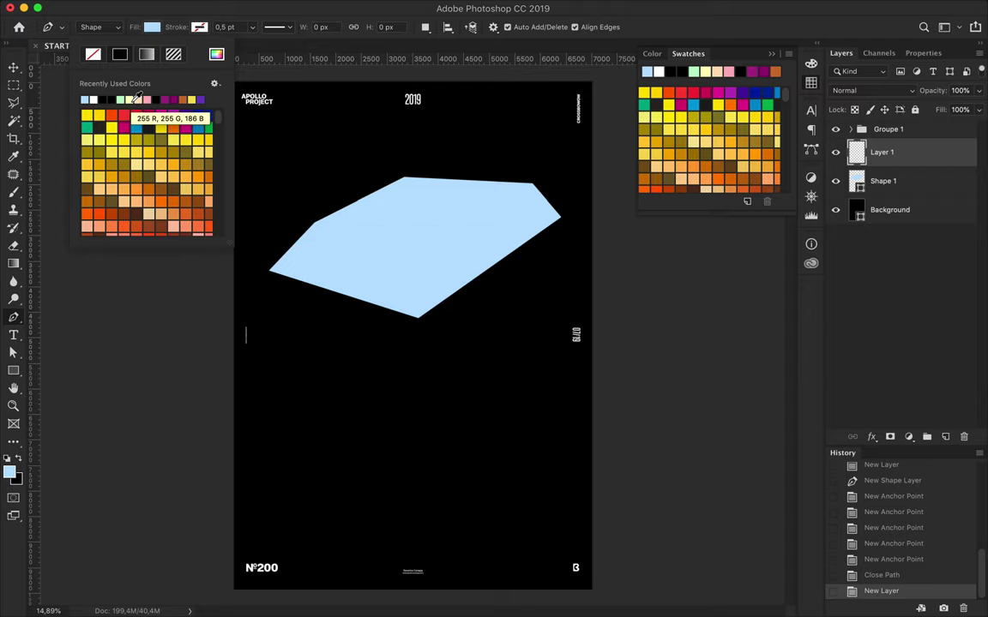
click(123, 100)
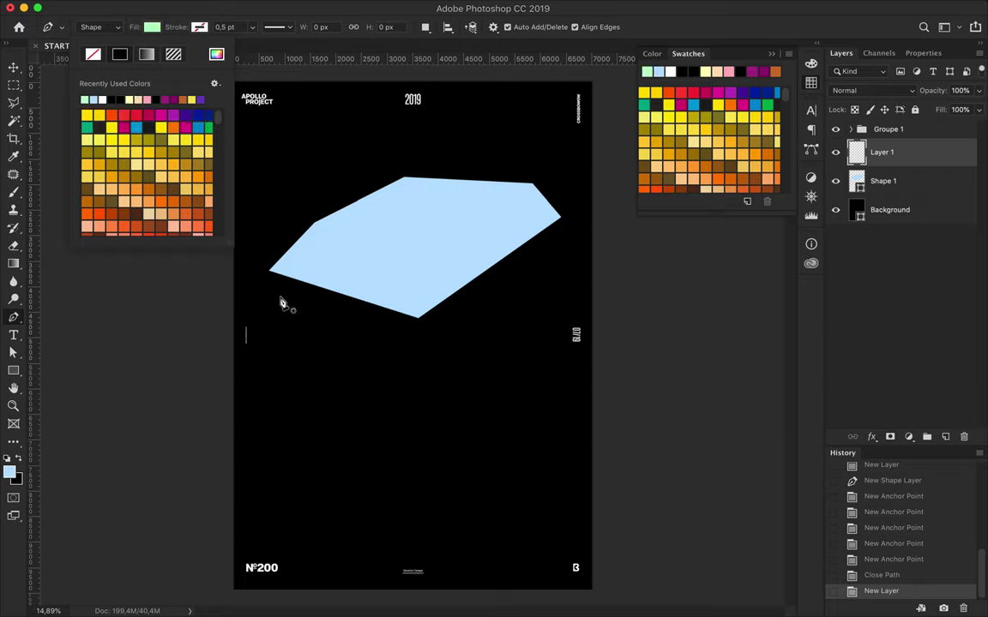
click(311, 305)
click(345, 250)
click(479, 294)
click(548, 289)
click(567, 334)
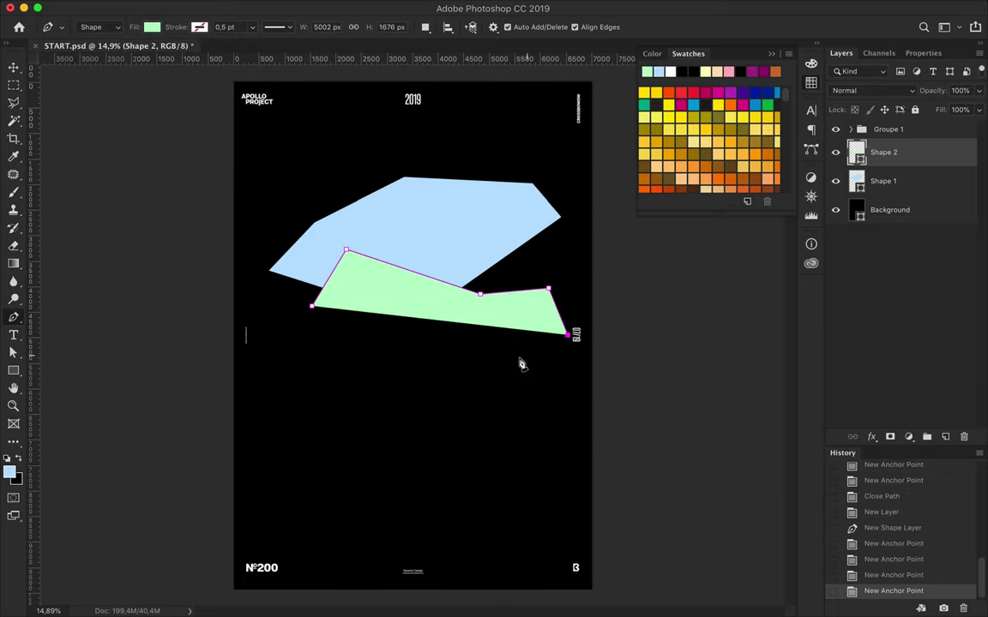
click(462, 400)
click(445, 383)
click(290, 381)
click(311, 306)
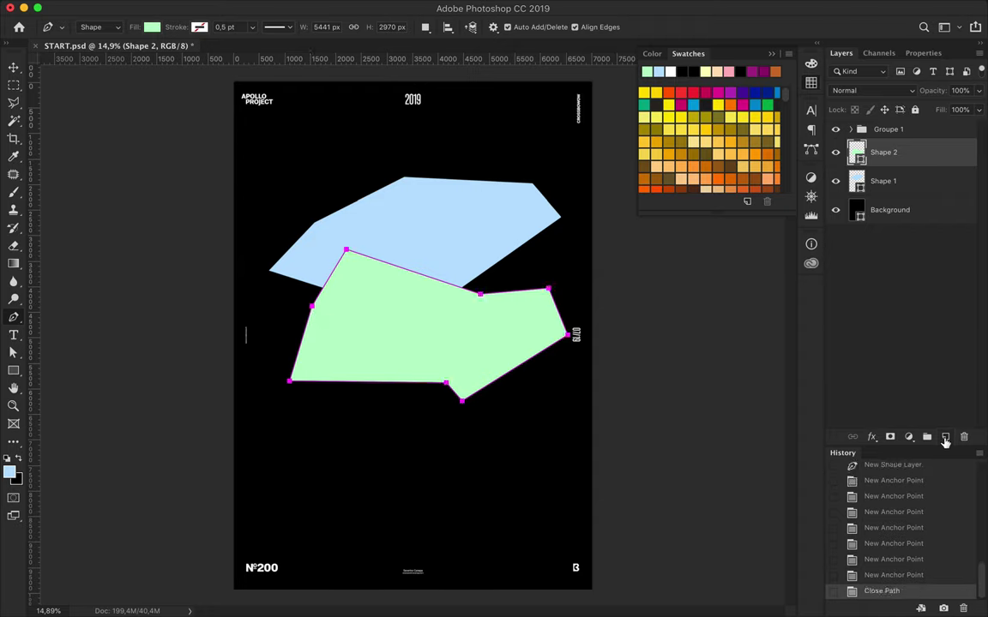
On a new layer, draw a pale-yellow polygon, Shape 3, below the green one
click(945, 437)
click(153, 29)
click(84, 99)
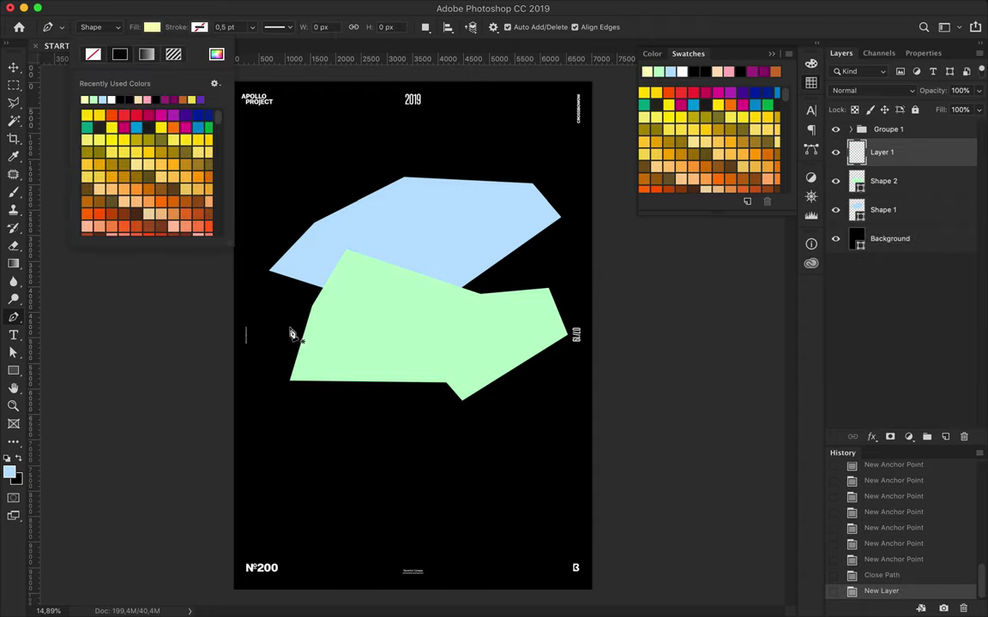
click(345, 333)
click(312, 401)
click(391, 420)
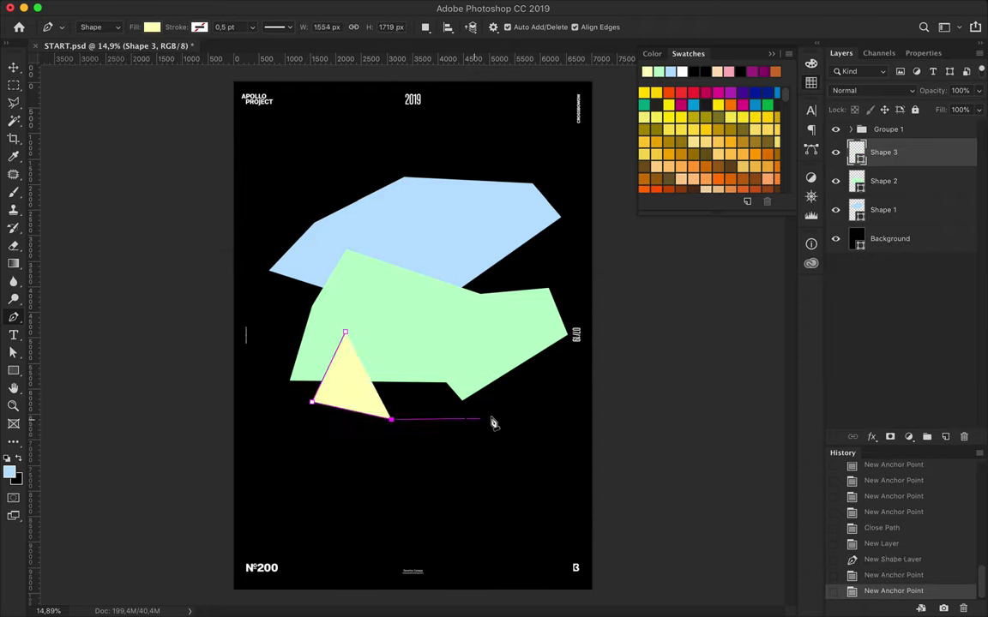
click(478, 438)
click(528, 467)
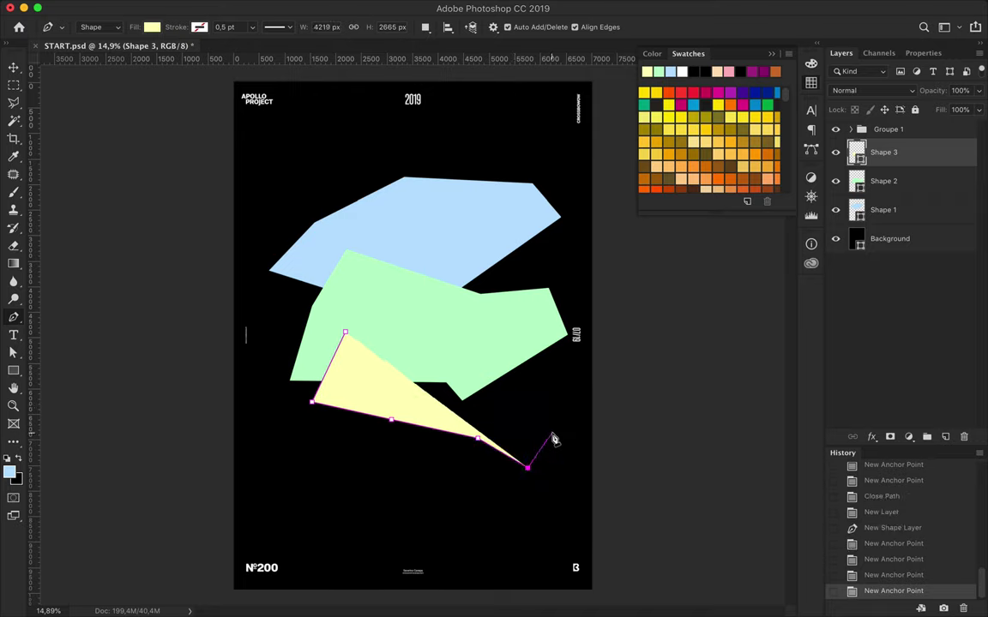
click(563, 433)
click(543, 386)
click(498, 394)
click(391, 313)
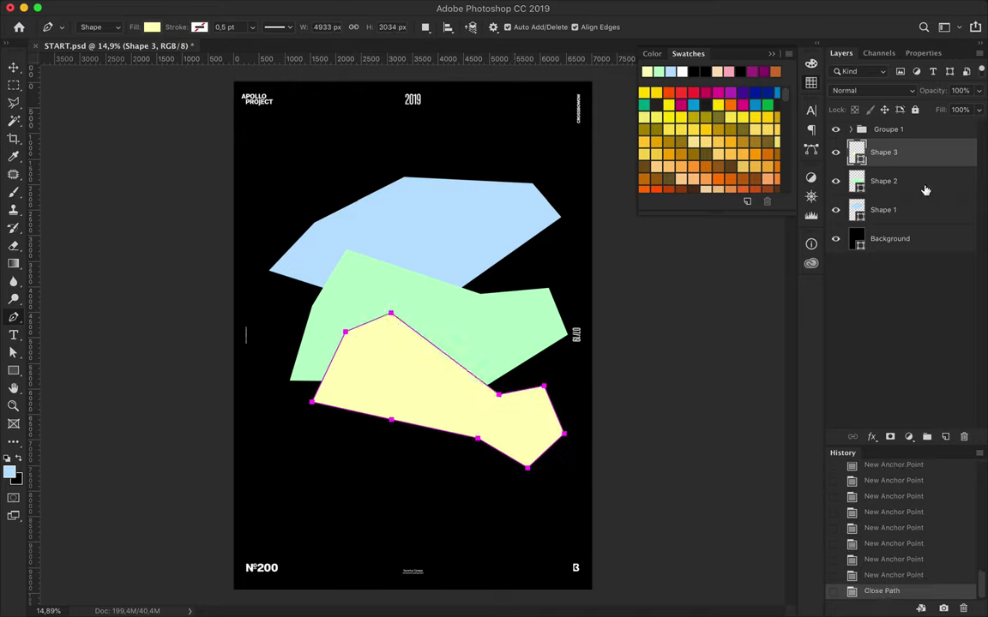
On a new layer, draw a peach polygon, Shape 4, lower on the poster
key(ctrl+shift+alt+n)
click(153, 27)
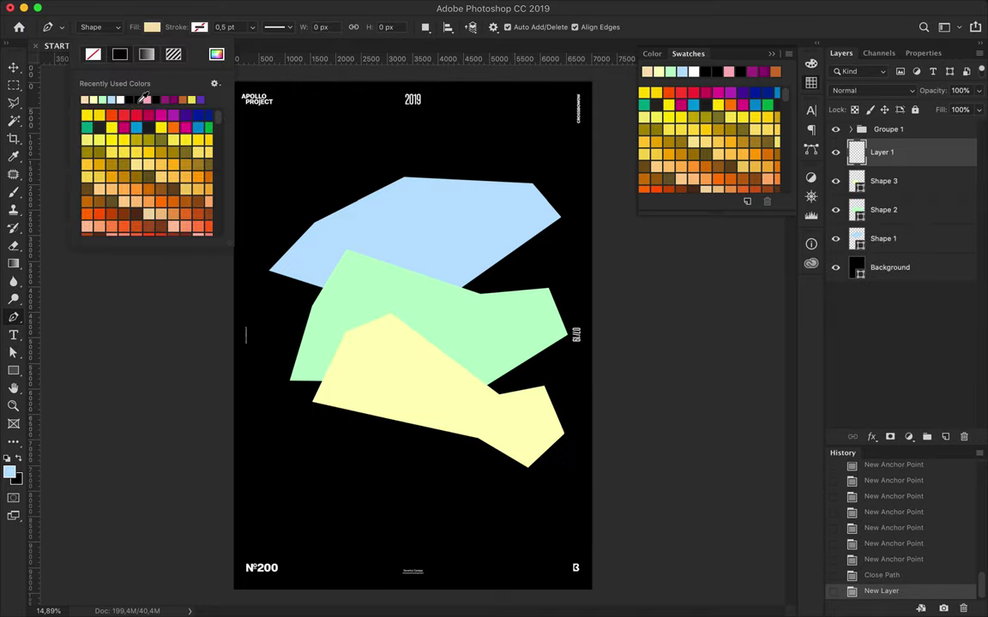
click(260, 447)
click(356, 397)
click(465, 419)
click(475, 386)
click(571, 447)
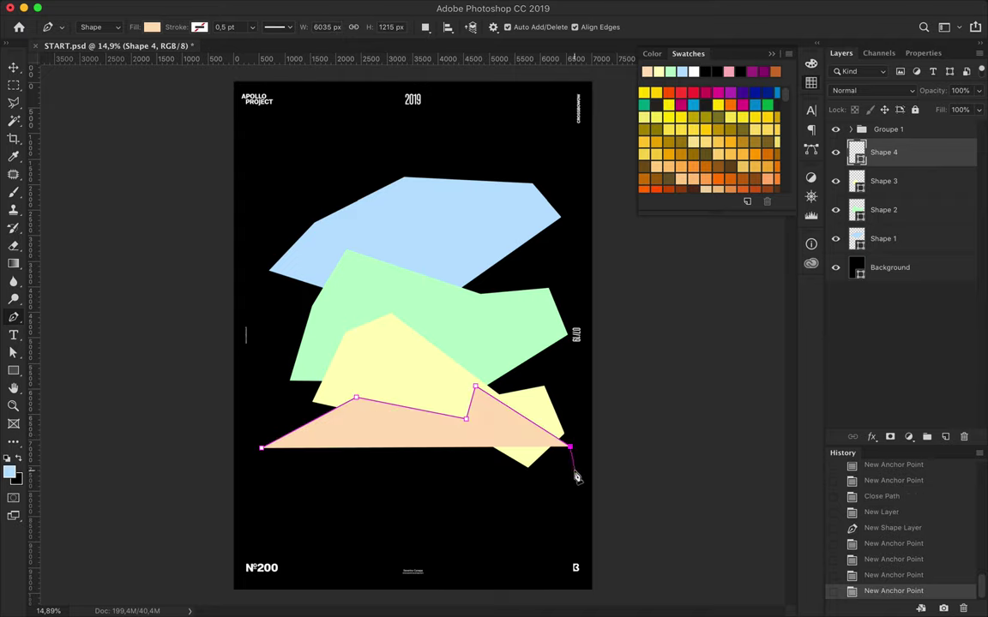
click(555, 470)
click(485, 461)
click(376, 488)
click(334, 468)
click(253, 476)
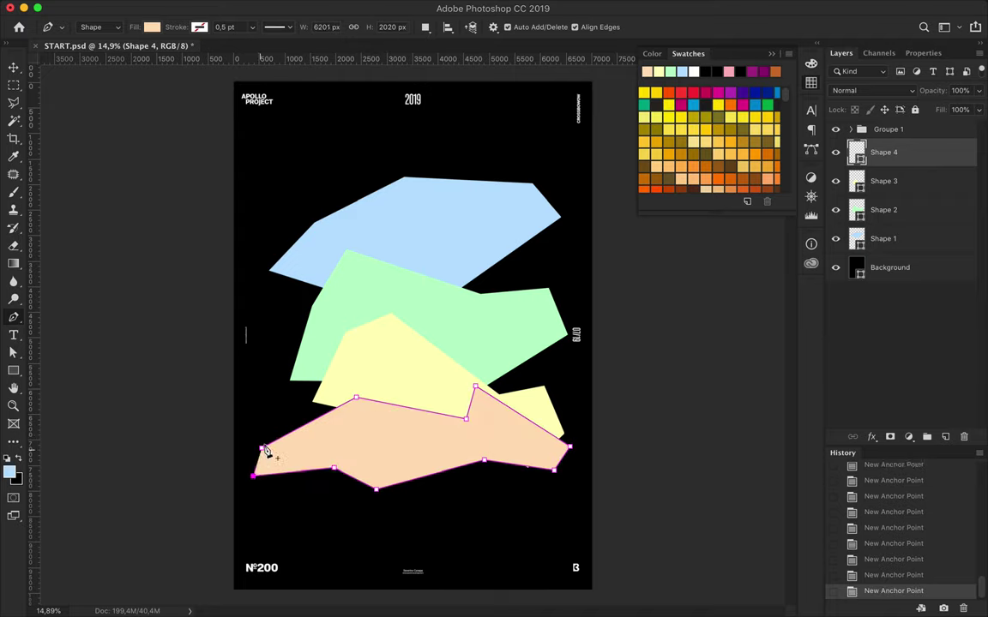
On a new layer, draw a pink polygon, Shape 5, at the bottom of the stack
click(944, 438)
click(152, 26)
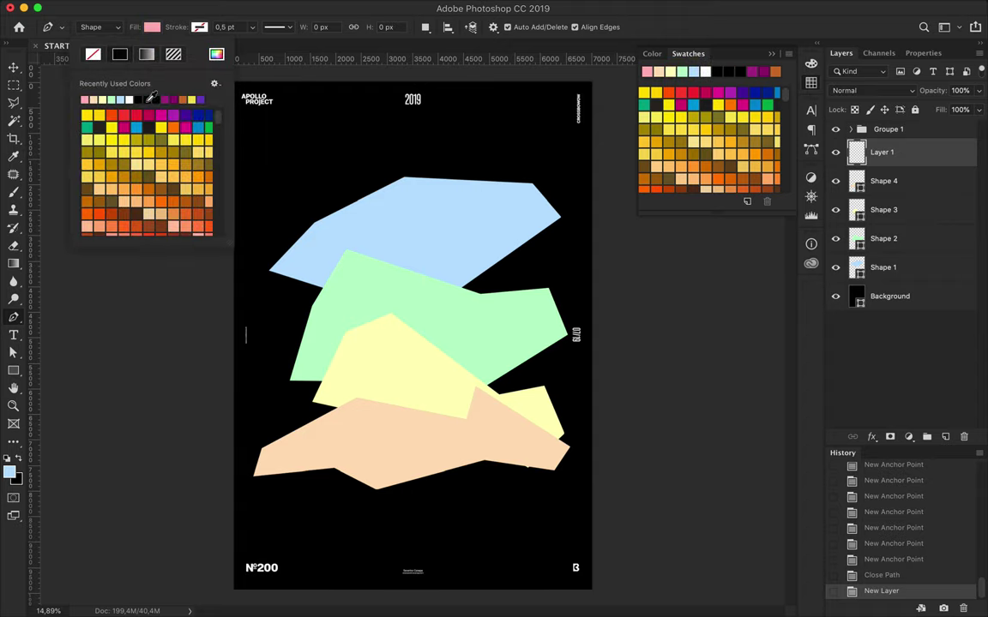
click(342, 532)
click(494, 540)
click(543, 504)
click(491, 453)
click(361, 443)
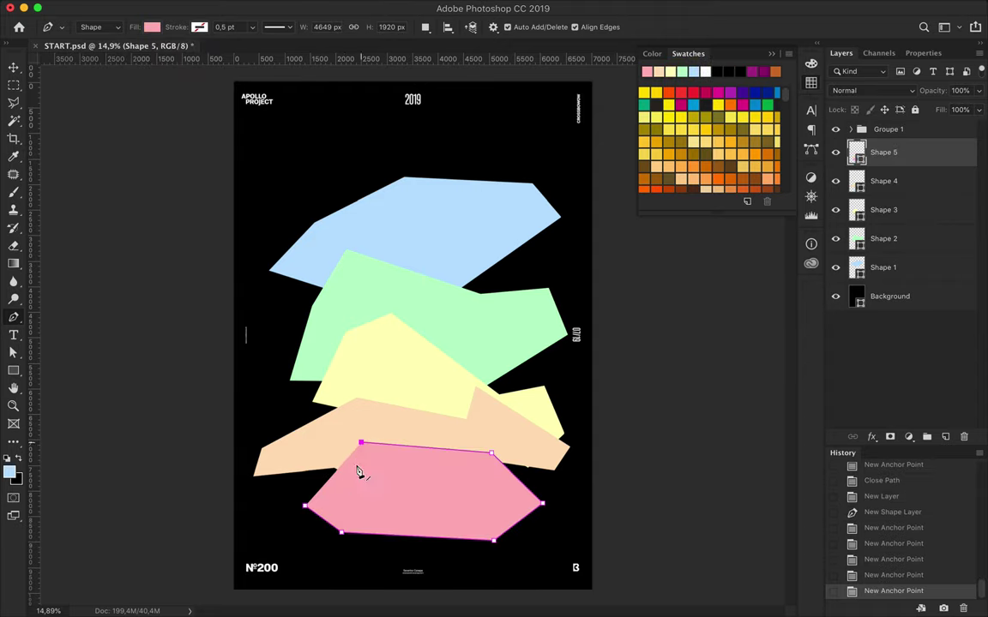
click(342, 482)
click(282, 485)
click(272, 503)
click(305, 506)
Switch to the Move tool, go full screen, and select all five shape layers
key(v)
key(f)
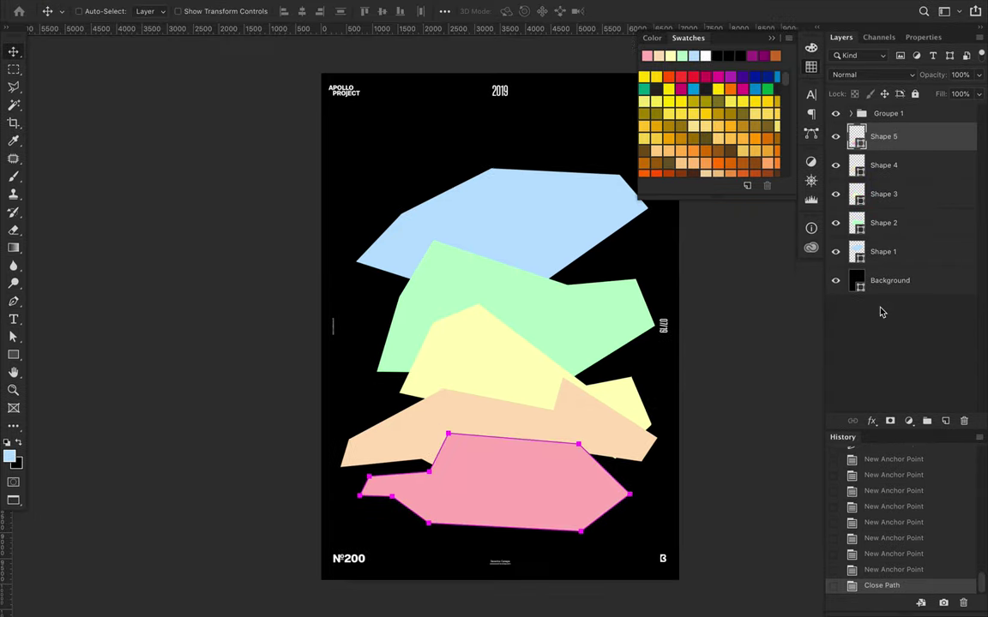
shift+click(902, 257)
Shift the shapes upward to tighten the stack, adjusting one yellow corner
drag(547, 256, 545, 236)
scroll(584, 282, right, 5)
drag(472, 194, 461, 180)
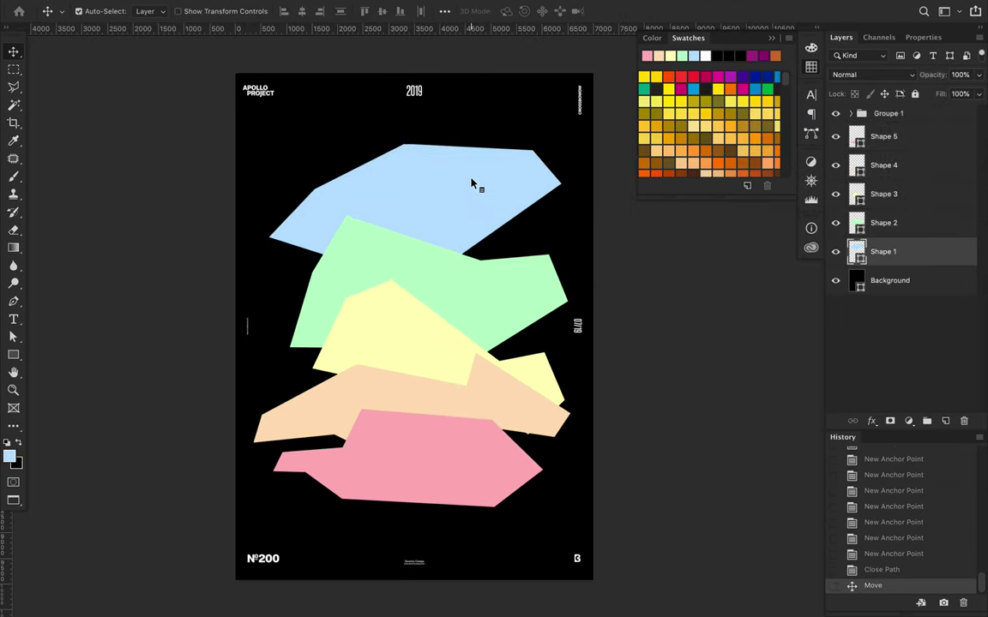
drag(470, 296, 470, 240)
drag(426, 347, 425, 313)
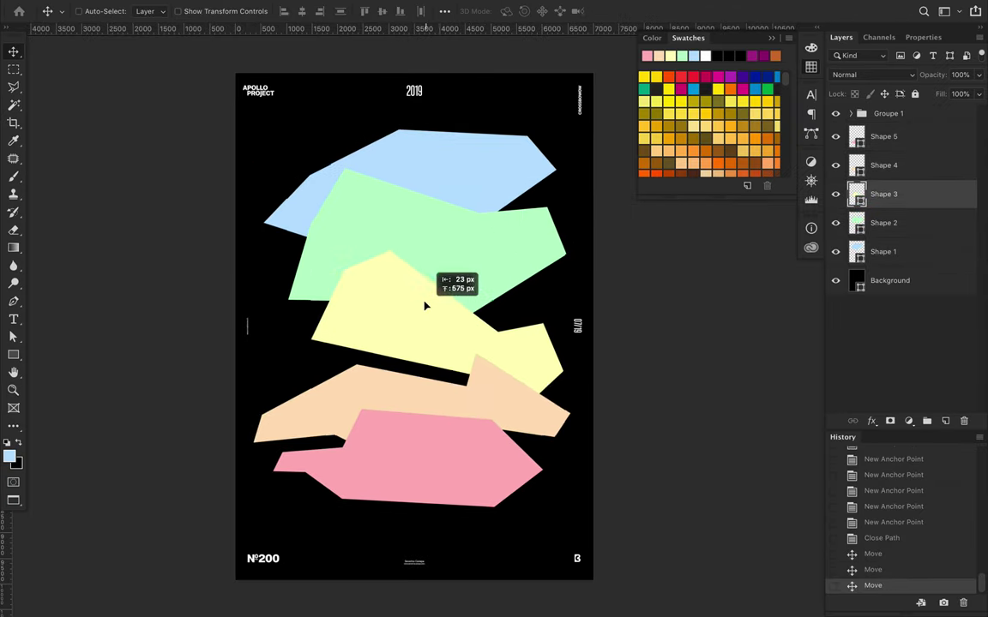
key(a)
drag(397, 352, 364, 379)
key(v)
drag(433, 397, 450, 369)
drag(454, 456, 453, 436)
Reshape the pink polygon's left, bottom and right corners with Direct Selection
key(a)
drag(342, 479, 369, 511)
click(304, 451)
drag(322, 453, 322, 446)
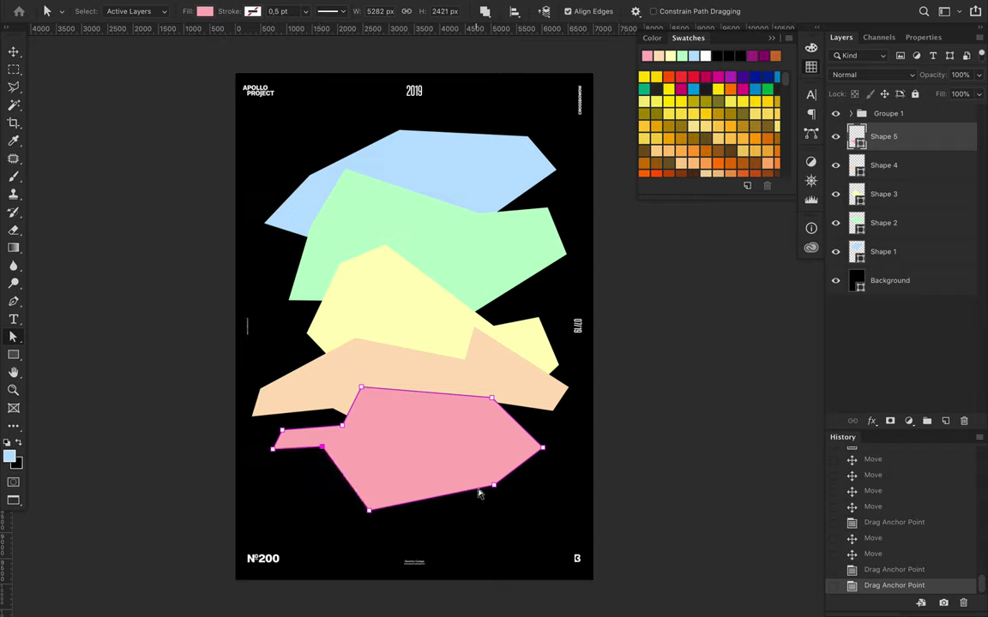
mouse_move(333, 384)
mouse_down()
mouse_move(355, 413)
mouse_move(343, 417)
mouse_up()
ctrl+click(408, 167)
click(383, 417)
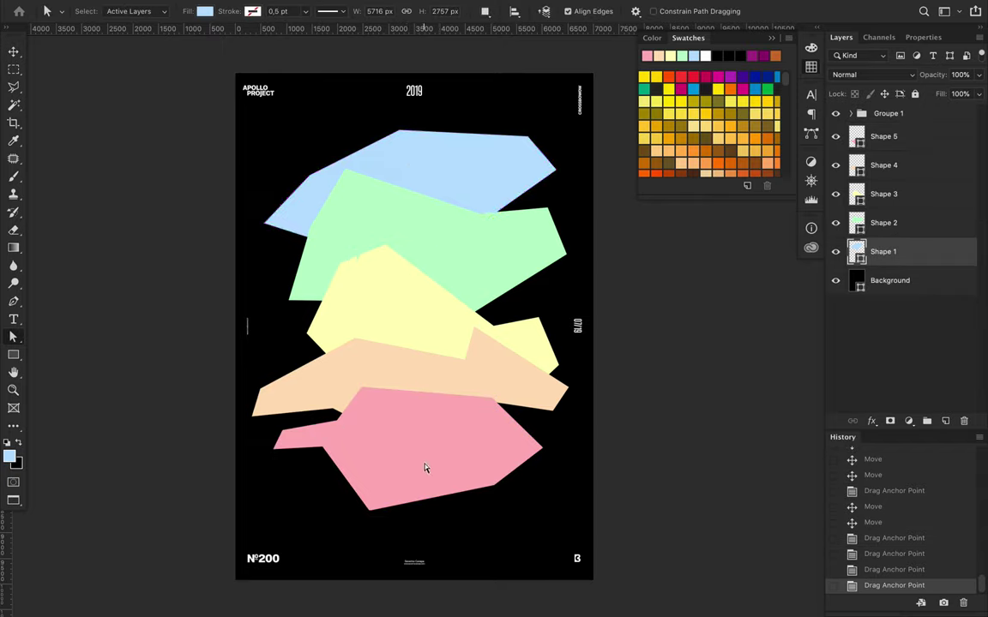
ctrl+click(390, 419)
drag(541, 448, 572, 448)
drag(494, 486, 532, 472)
key(v)
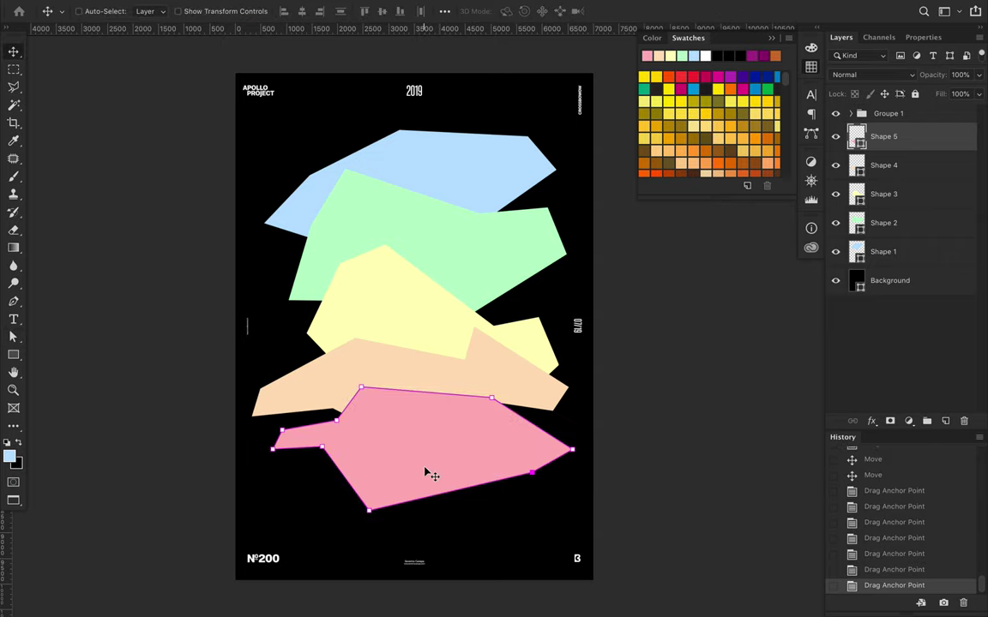
Alt-drag Shapes 1–5 to duplicate them, then reselect the five originals
shift+click(883, 251)
drag(906, 161, 901, 285)
click(900, 280)
shift+click(899, 396)
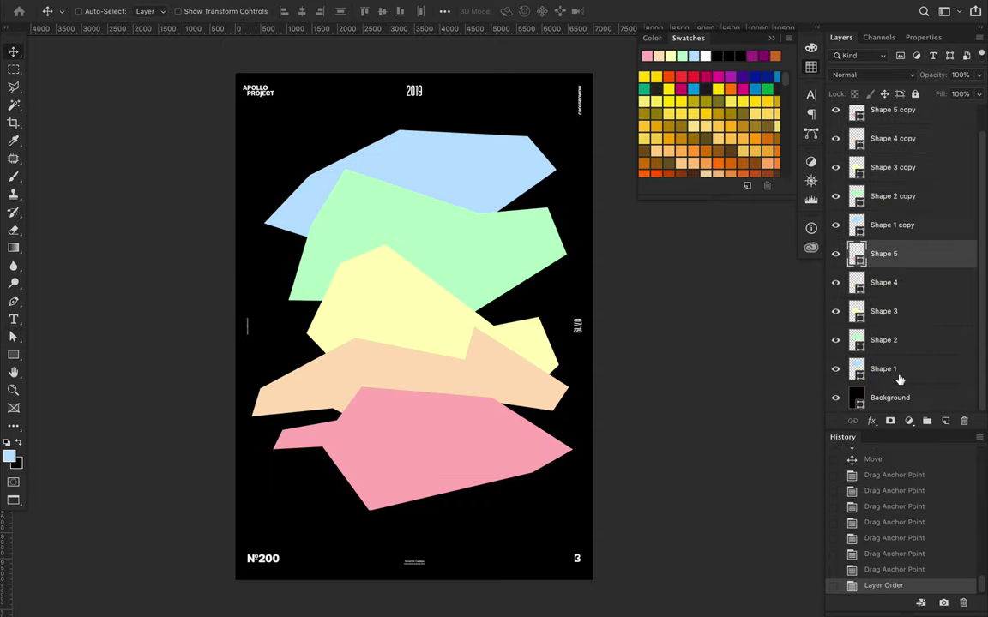
Group the original shapes and the copied shapes into two separate groups
key(ctrl+g)
click(883, 251)
shift+click(883, 136)
key(ctrl+g)
click(850, 131)
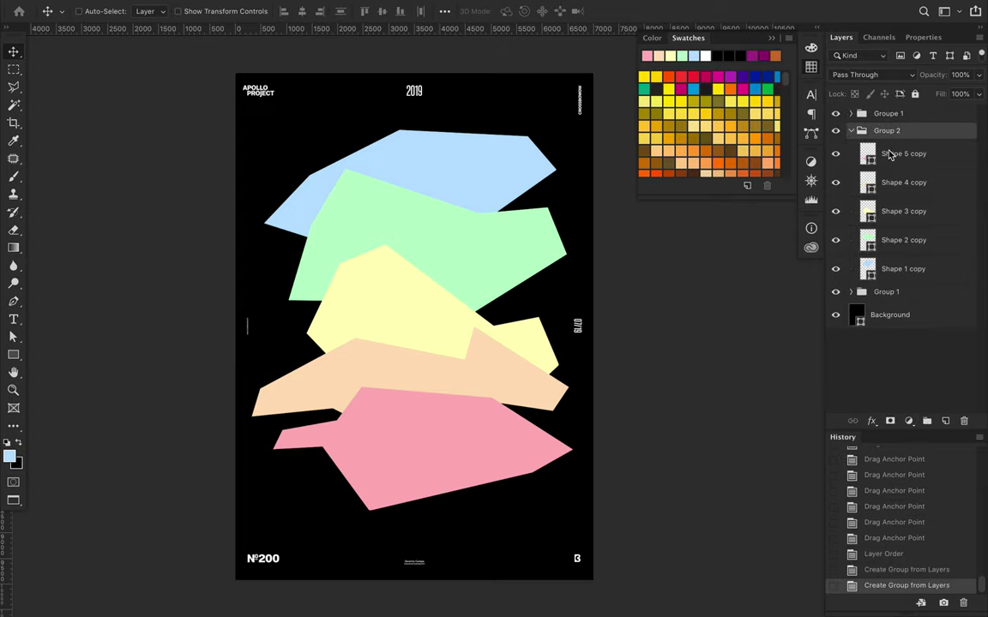
Give the pink Shape 5 copy a Gaussian Blur smart filter and duplicate it
click(888, 154)
click(334, 7)
mouse_move(344, 171)
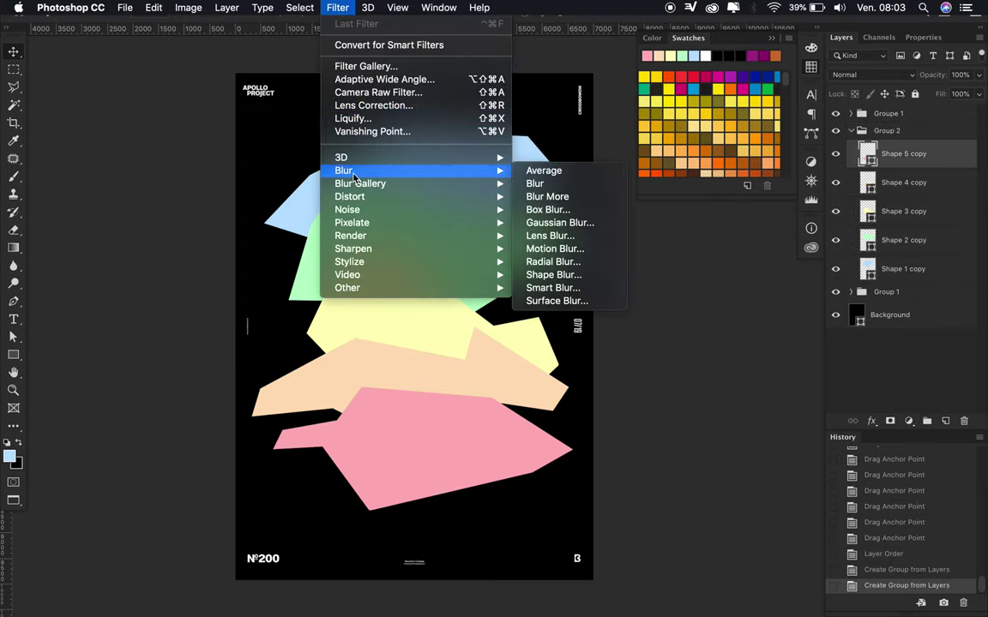
click(559, 222)
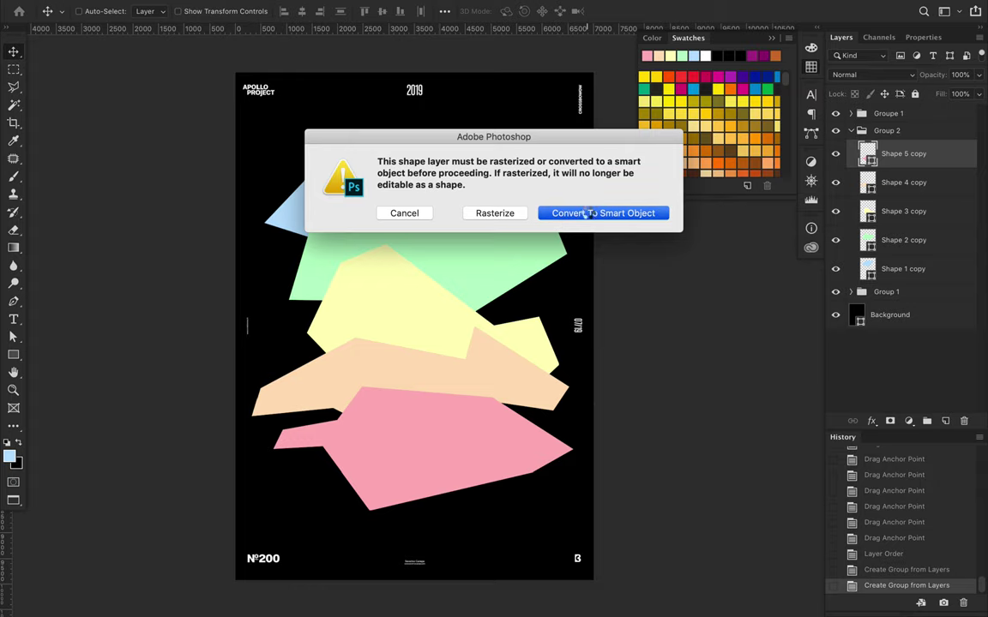
click(575, 214)
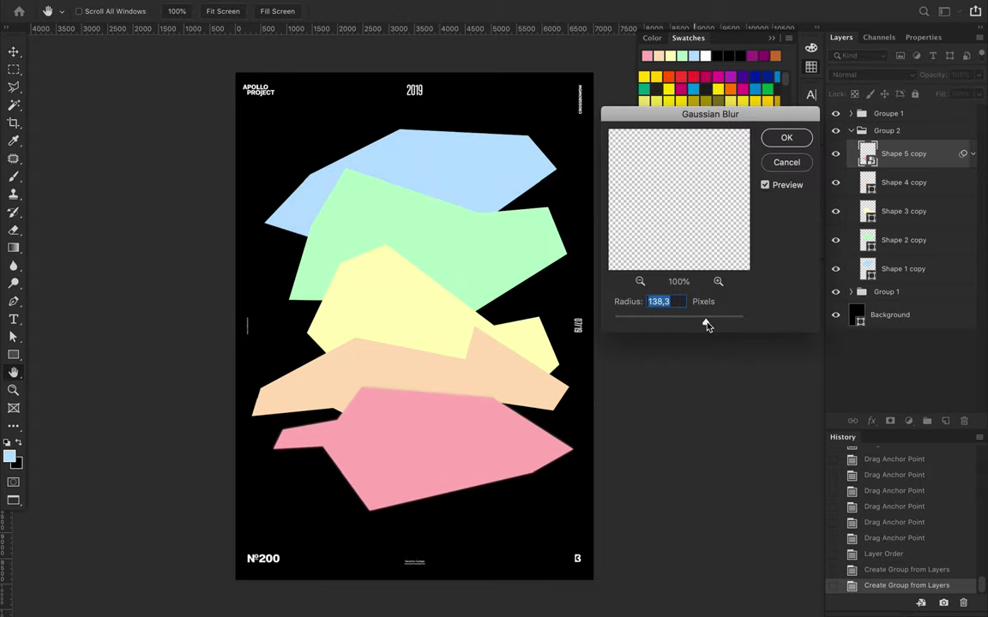
mouse_move(706, 326)
mouse_down()
mouse_move(719, 326)
mouse_move(691, 325)
mouse_up()
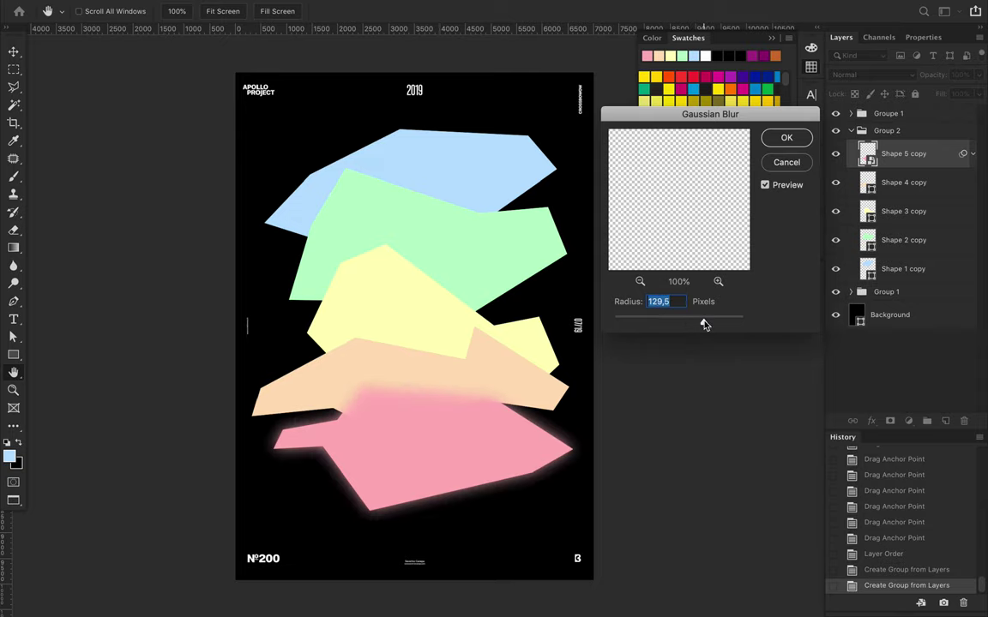
key(Return)
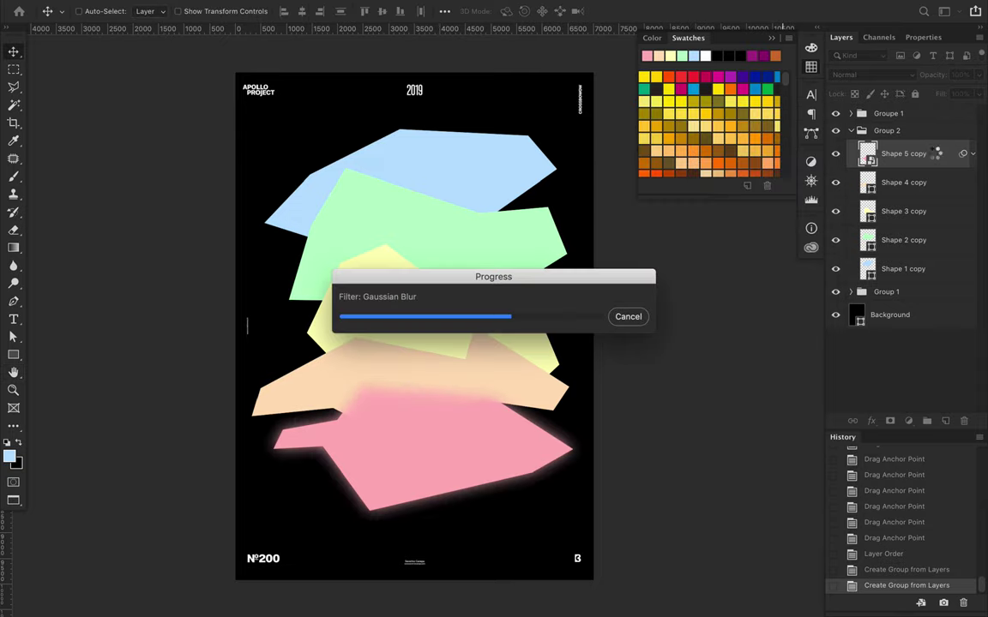
mouse_move(935, 157)
mouse_down()
mouse_move(926, 215)
mouse_move(919, 189)
mouse_move(911, 261)
mouse_up()
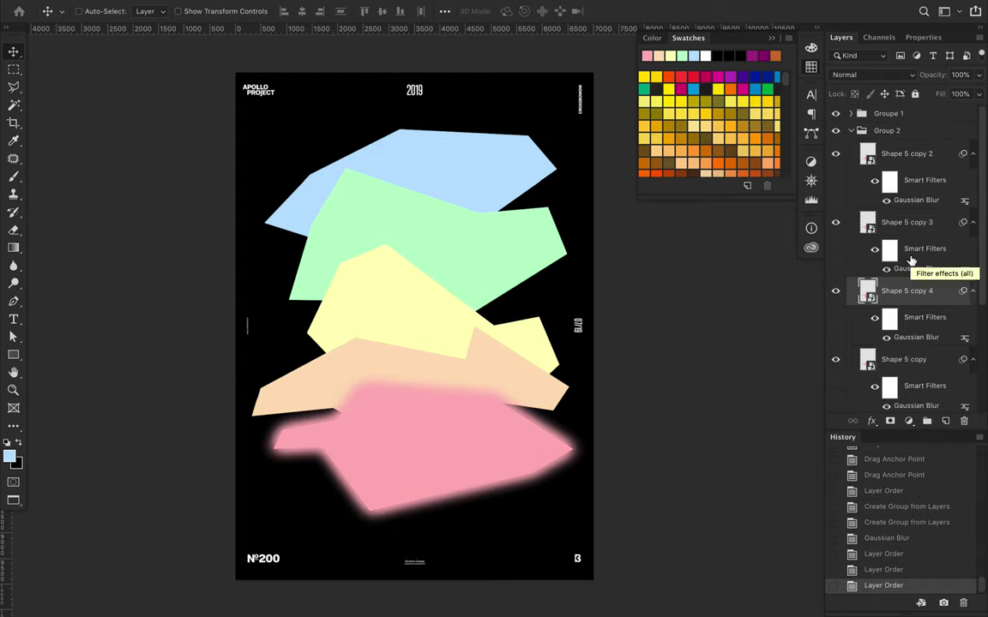
Undo the blur, then rasterize the five shape layers and merge them into one
key(ctrl+z)
key(ctrl+z)
key(ctrl+z)
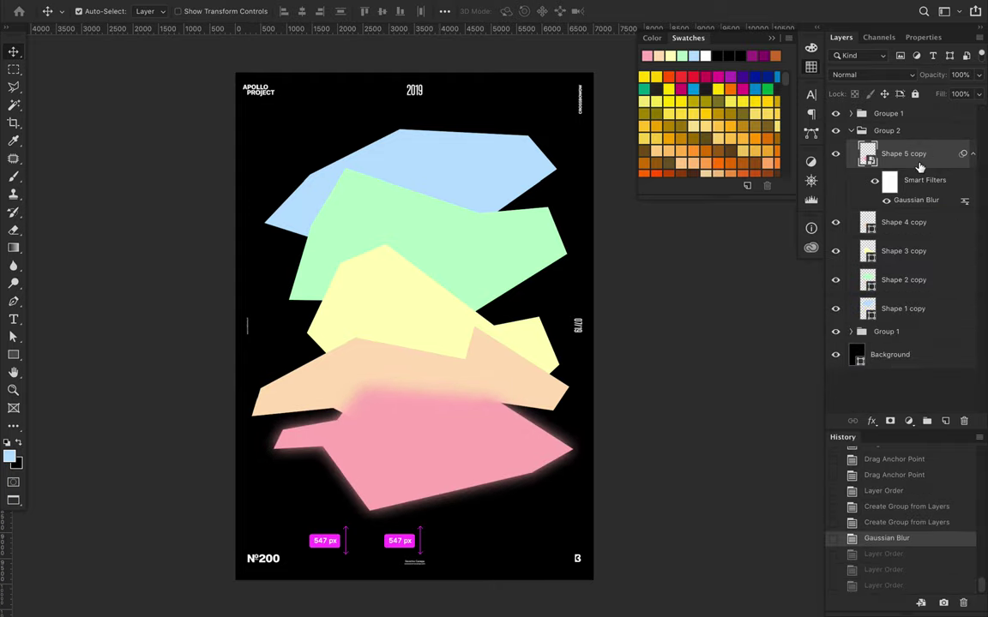
key(ctrl+z)
click(919, 163)
shift+click(902, 268)
key(ctrl+e)
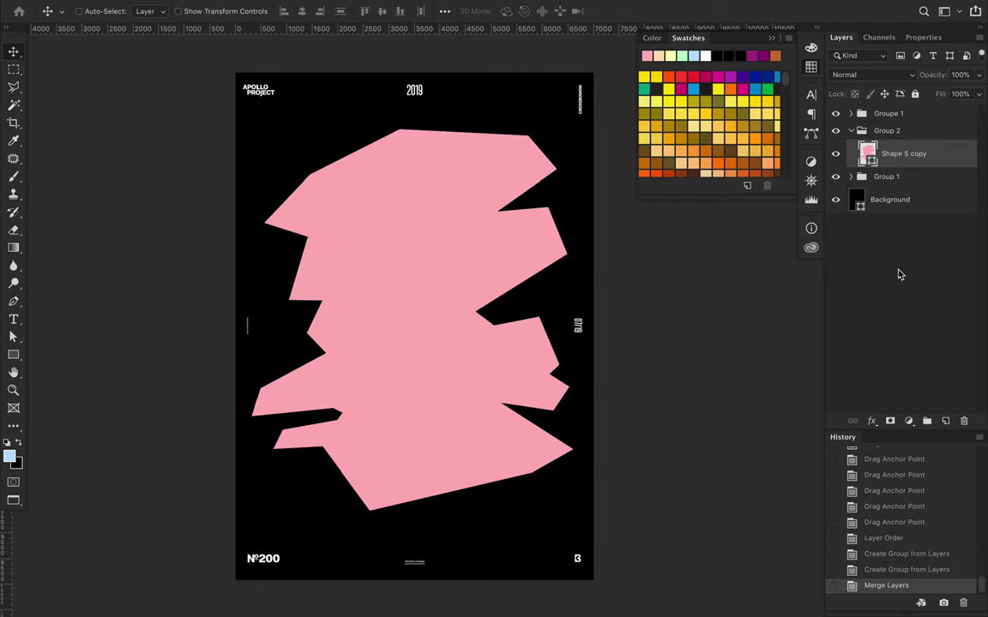
key(ctrl+z)
right_click(907, 255)
click(864, 223)
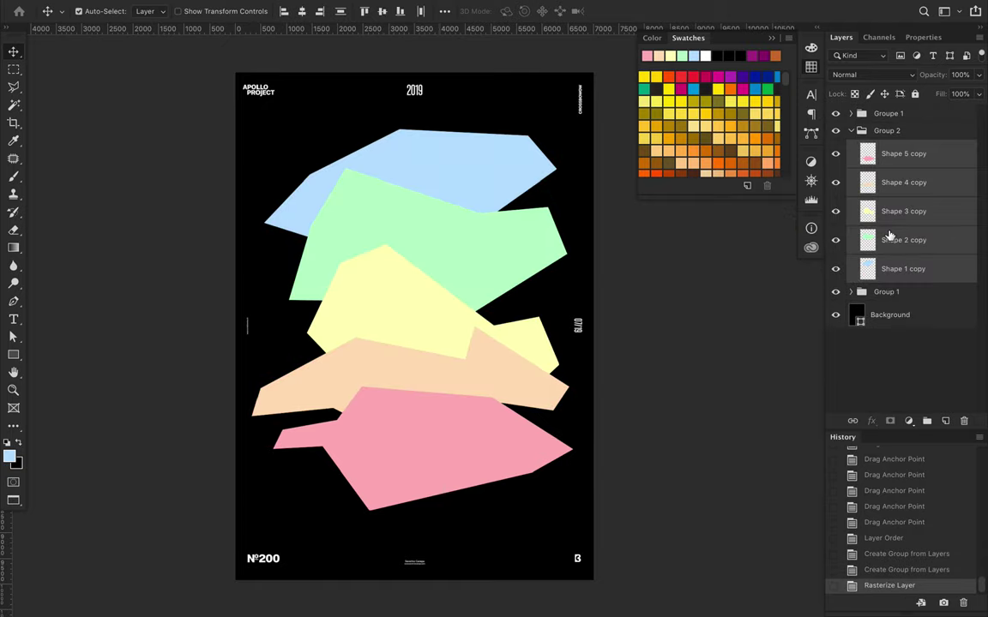
key(ctrl+e)
Desaturate part of the shapes with the Sponge, then set a much larger Smudge brush
right_click(15, 280)
click(59, 306)
drag(373, 386, 352, 360)
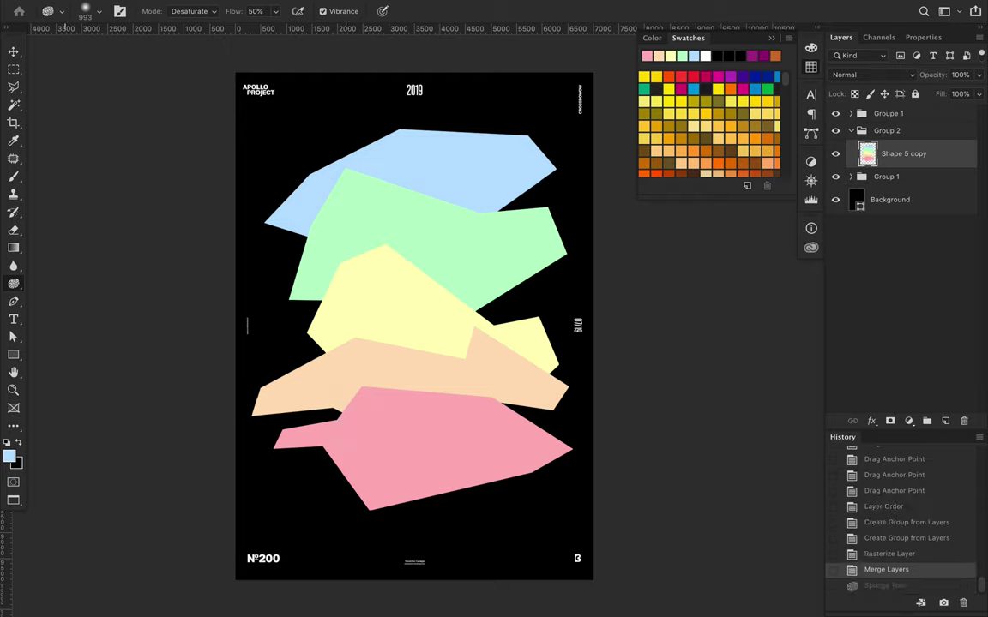
right_click(13, 266)
click(68, 288)
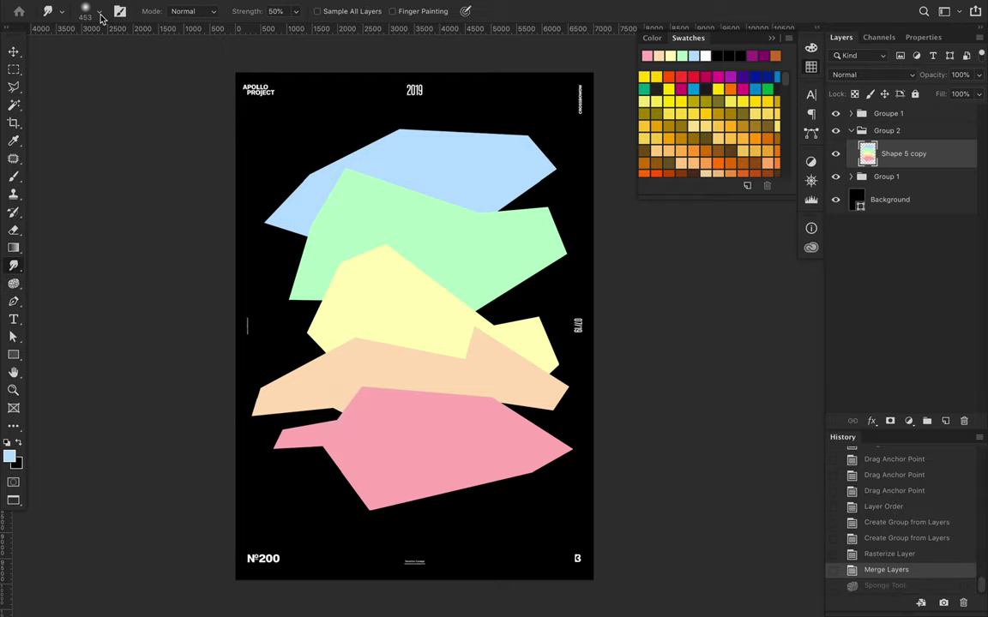
click(99, 11)
click(335, 364)
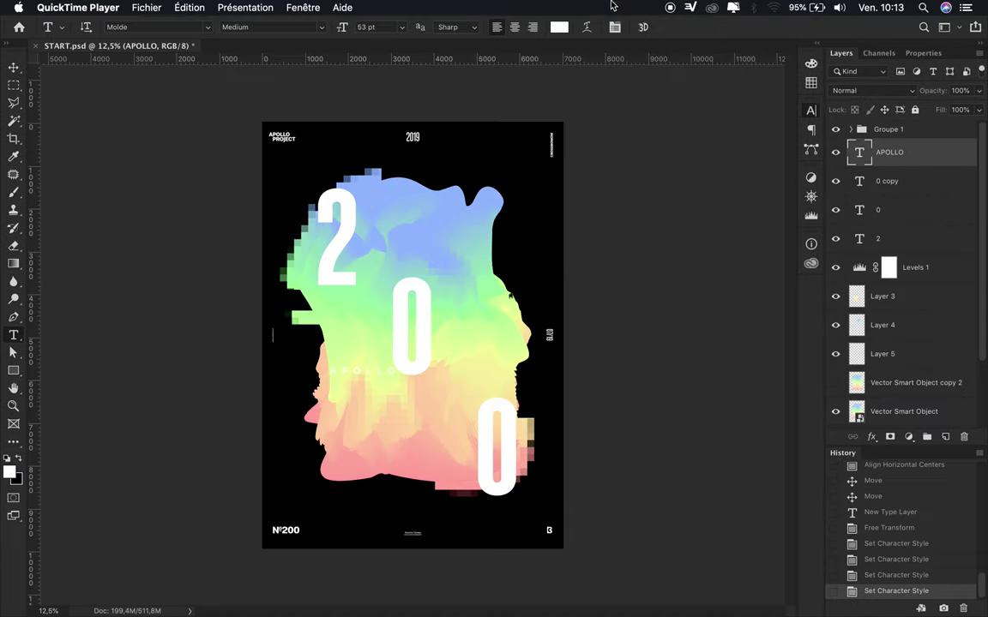
Rotate the APOLLO text -90° so it runs vertically along the left edge
key(ctrl+t)
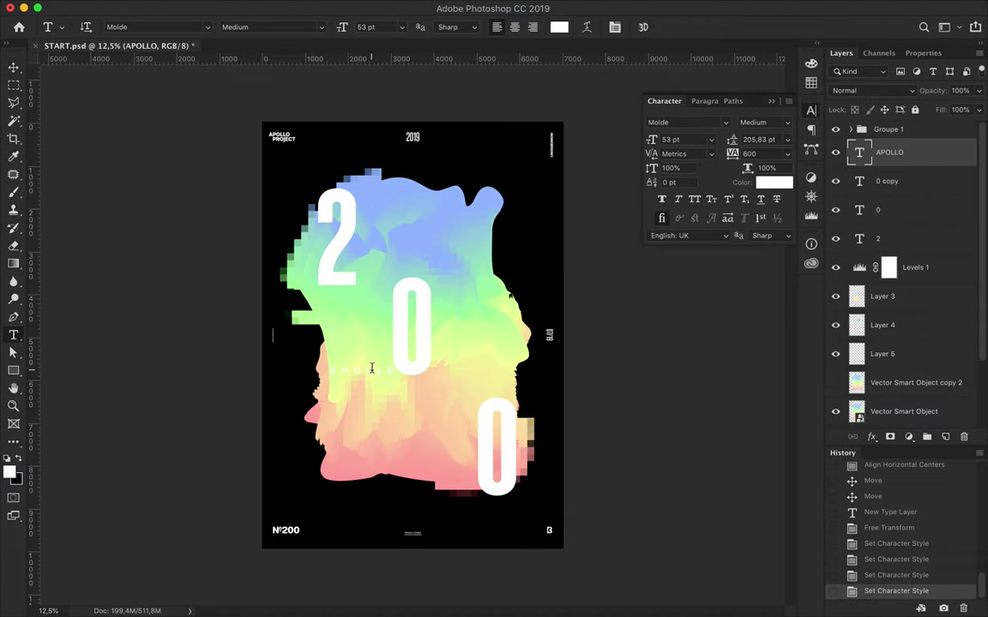
key(v)
key(ctrl+t)
mouse_move(396, 375)
mouse_down()
mouse_move(361, 347)
mouse_move(296, 360)
mouse_move(300, 377)
mouse_up()
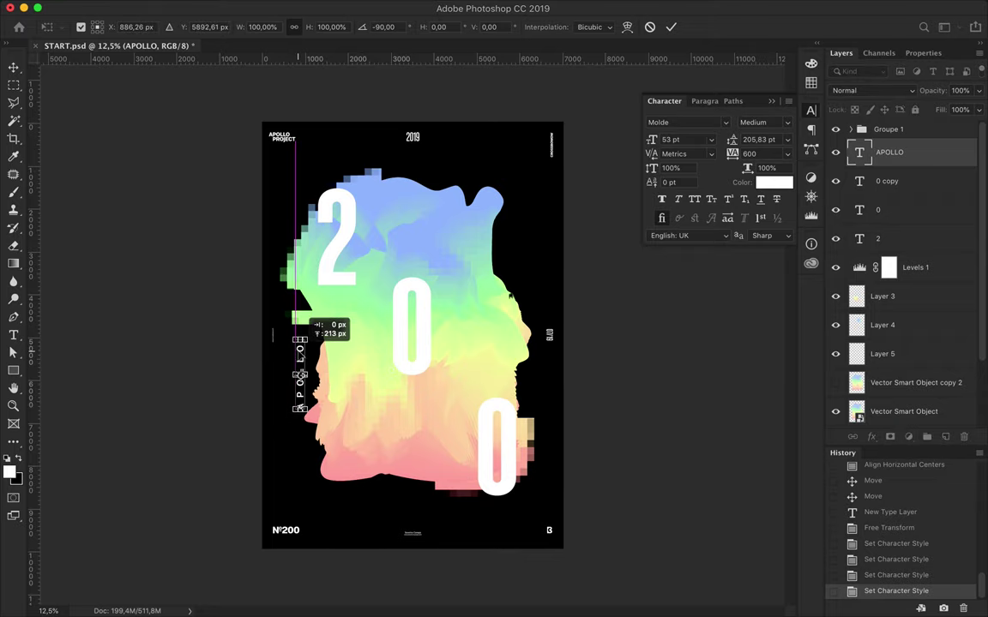
key(Return)
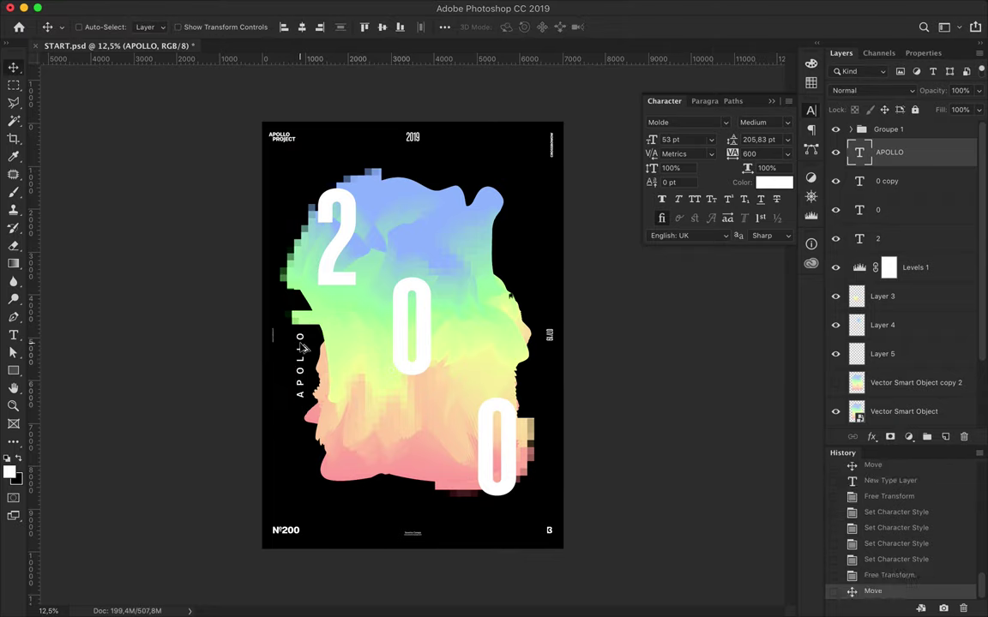
Place a rotated copy of APOLLO upper right and retype it as 365°
drag(300, 352, 516, 219)
key(ctrl+t)
drag(573, 241, 517, 300)
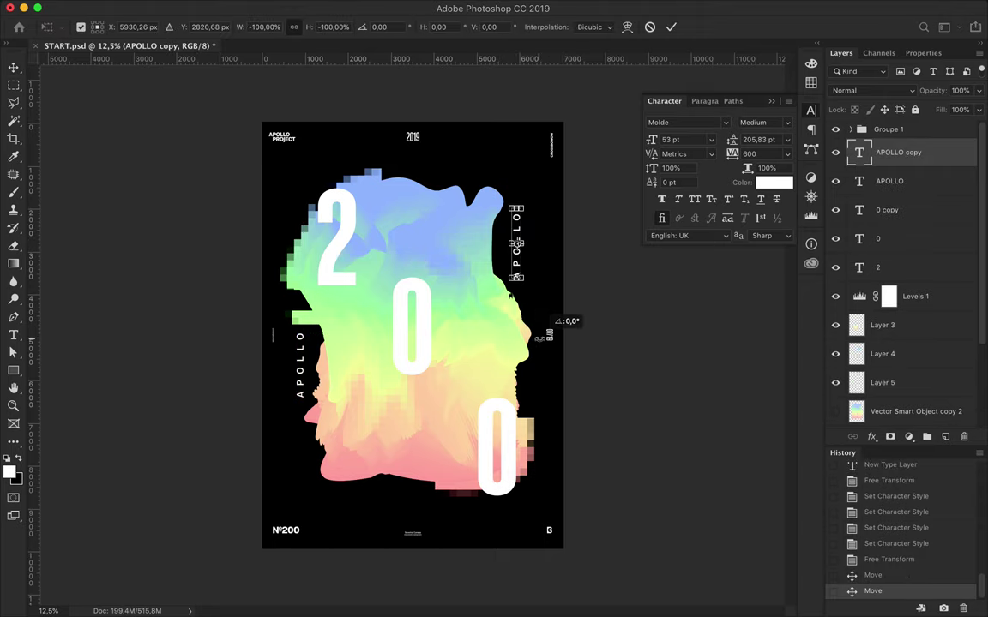
key(Return)
double_click(516, 240)
text(365)
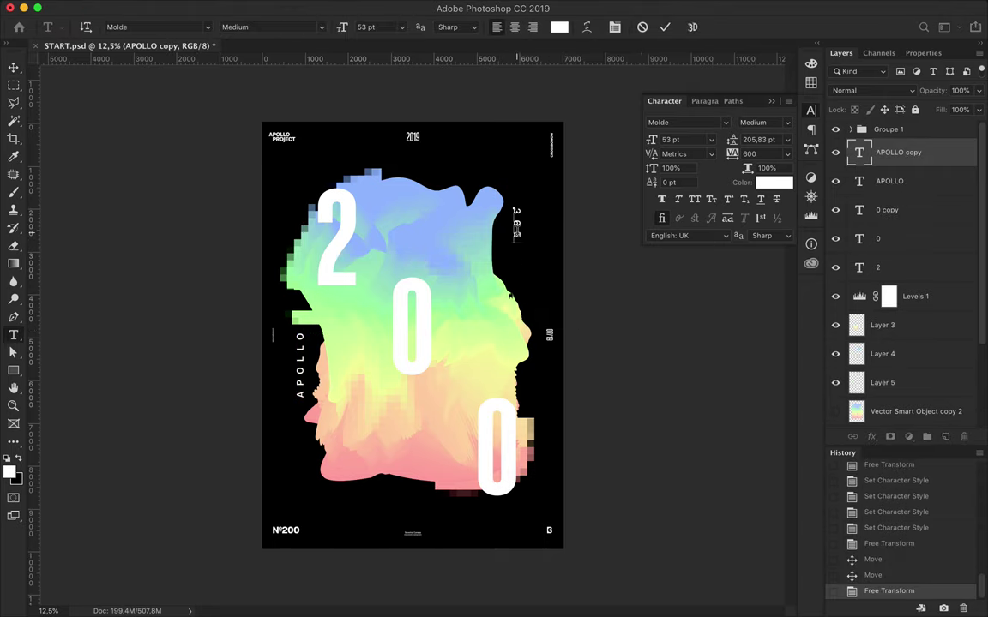
key(ctrl+Return)
Nudge 365° down, then duplicate the gradient blob, flipped 180° and scaled down
key(v)
drag(515, 227, 516, 245)
alt+drag(427, 236, 441, 202)
key(ctrl+t)
drag(321, 152, 591, 550)
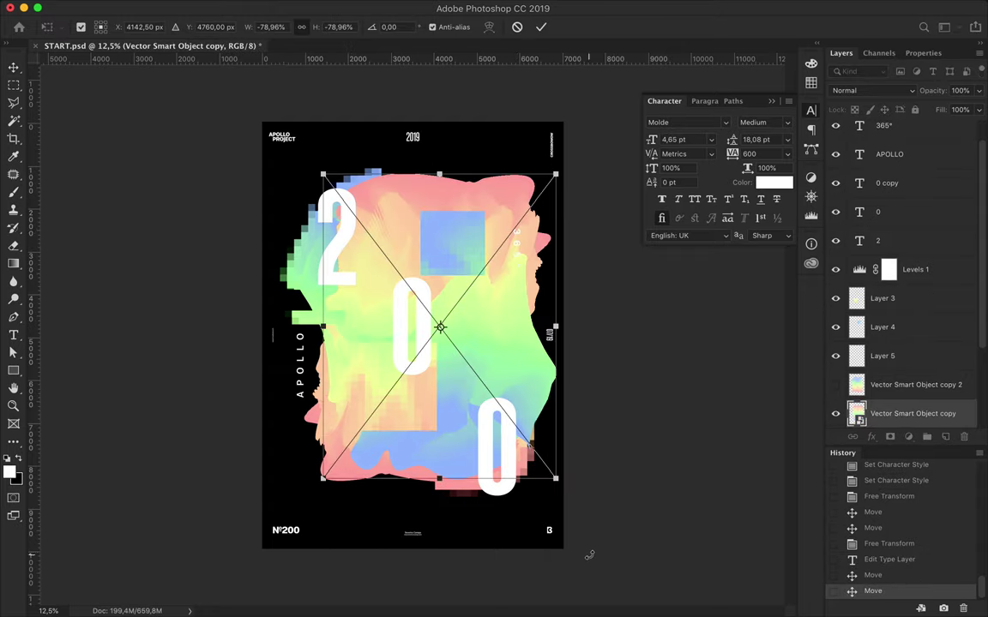
drag(536, 378, 528, 386)
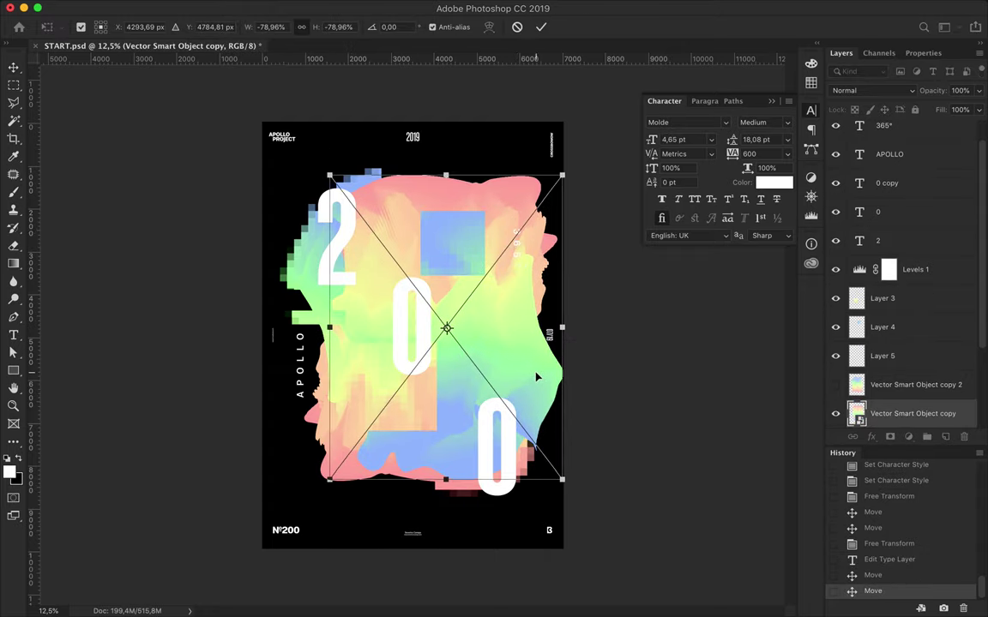
key(Return)
Outline a diagonal slice across the blob copy with the Polygonal Lasso
key(l)
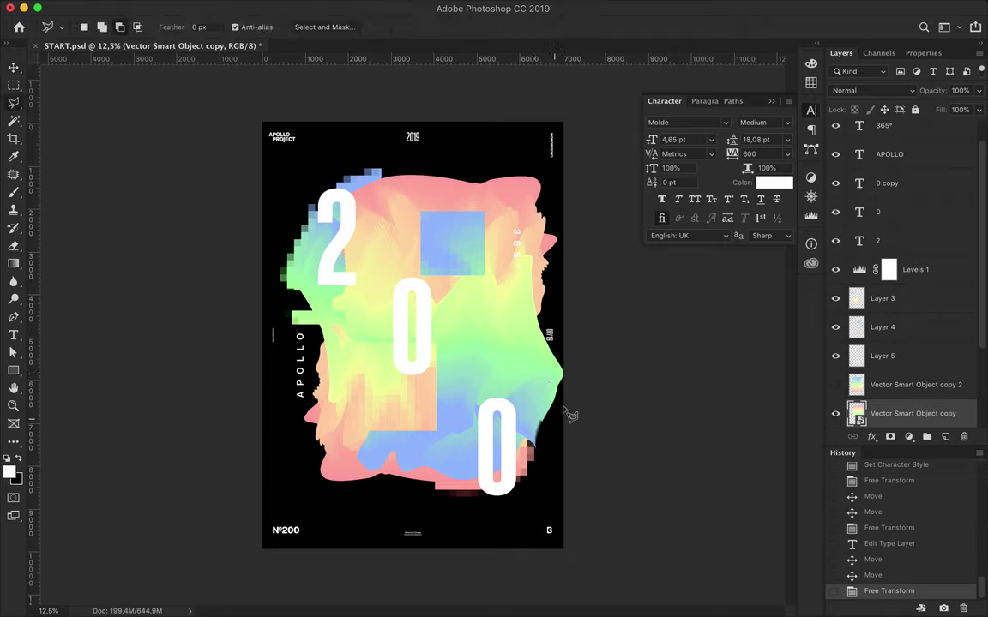
click(562, 417)
click(343, 157)
click(290, 221)
click(289, 603)
click(585, 496)
key(Return)
Draw a five-corner diagonal Polygonal Lasso selection across the blob copy
key(BackSpace)
key(Return)
click(342, 146)
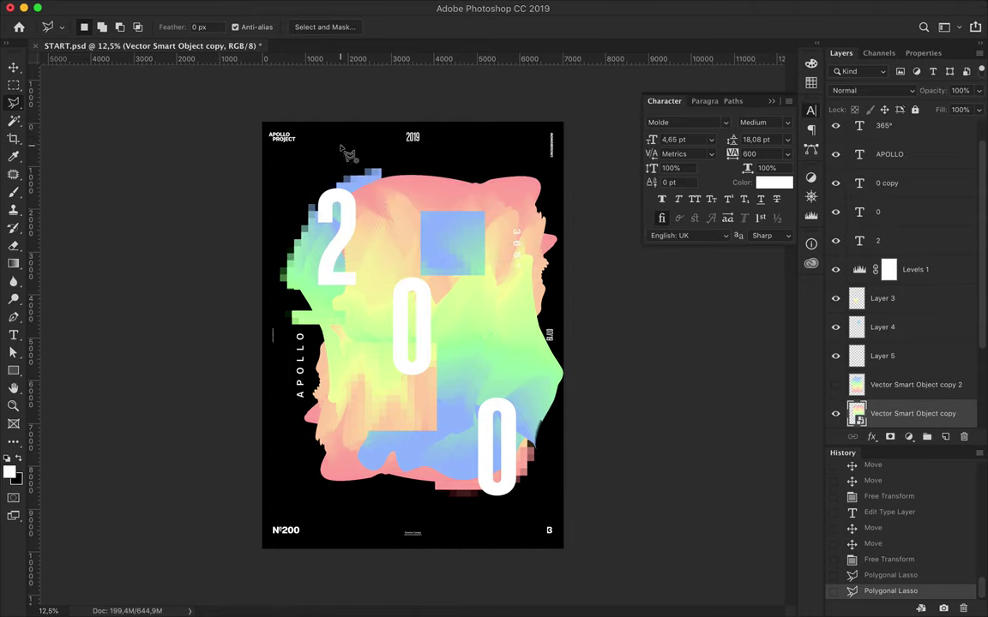
click(566, 463)
click(472, 557)
click(317, 491)
click(264, 433)
double_click(268, 129)
key(BackSpace)
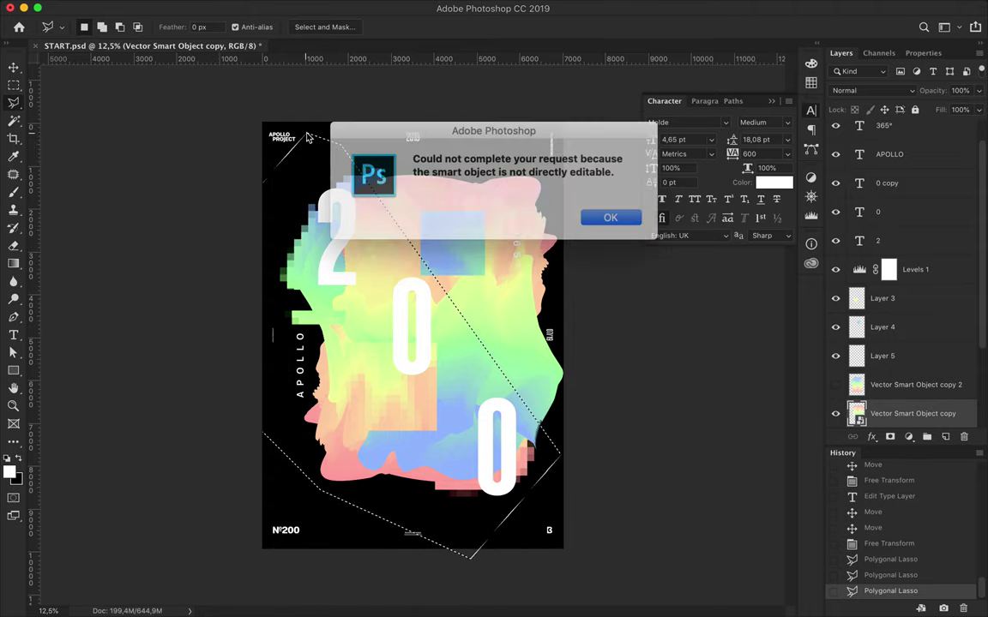
Rasterize the blob copy, cut the diagonal slice onto Layer 6, and shift it down-right
click(596, 213)
right_click(900, 413)
click(755, 260)
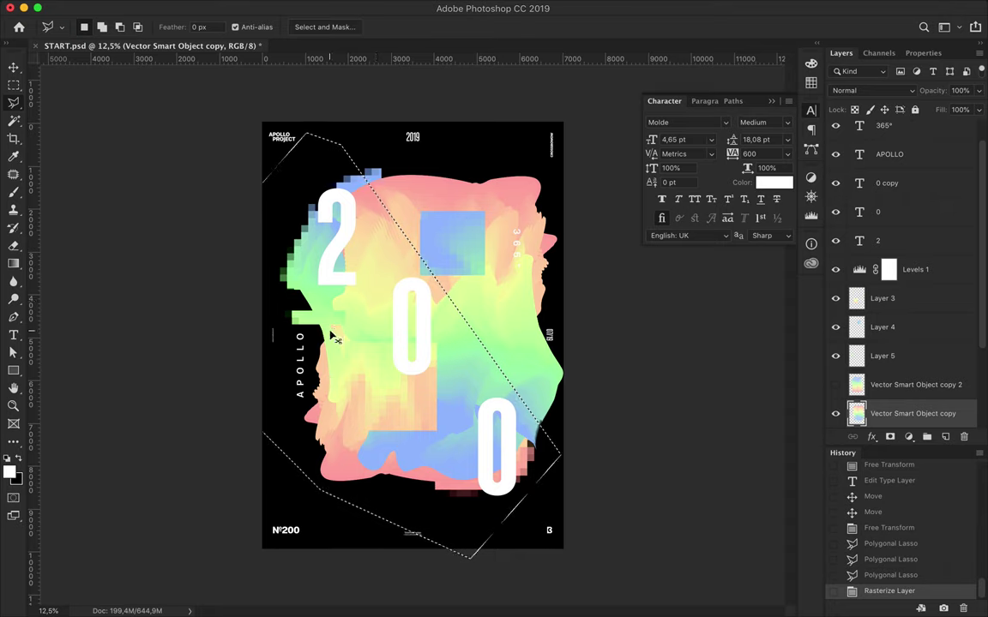
key(ctrl+c)
key(Delete)
key(ctrl+v)
key(v)
mouse_move(408, 412)
mouse_down()
mouse_move(407, 463)
mouse_move(388, 436)
mouse_up()
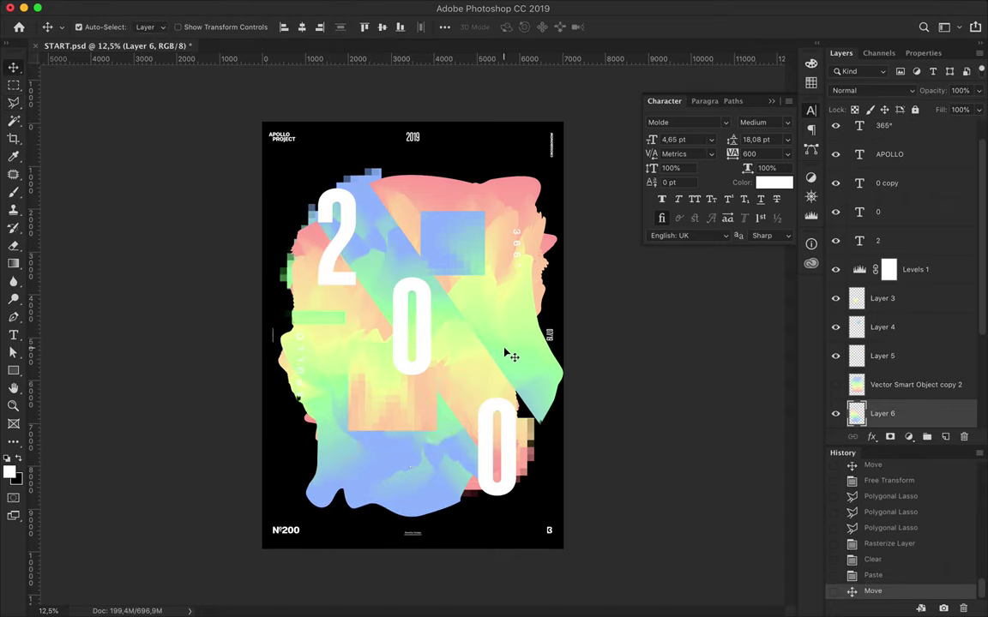
Restore the pasted slice and keep its blend mode set to Normal
key(ctrl+alt+z)
key(ctrl+alt+z)
key(ctrl+shift+z)
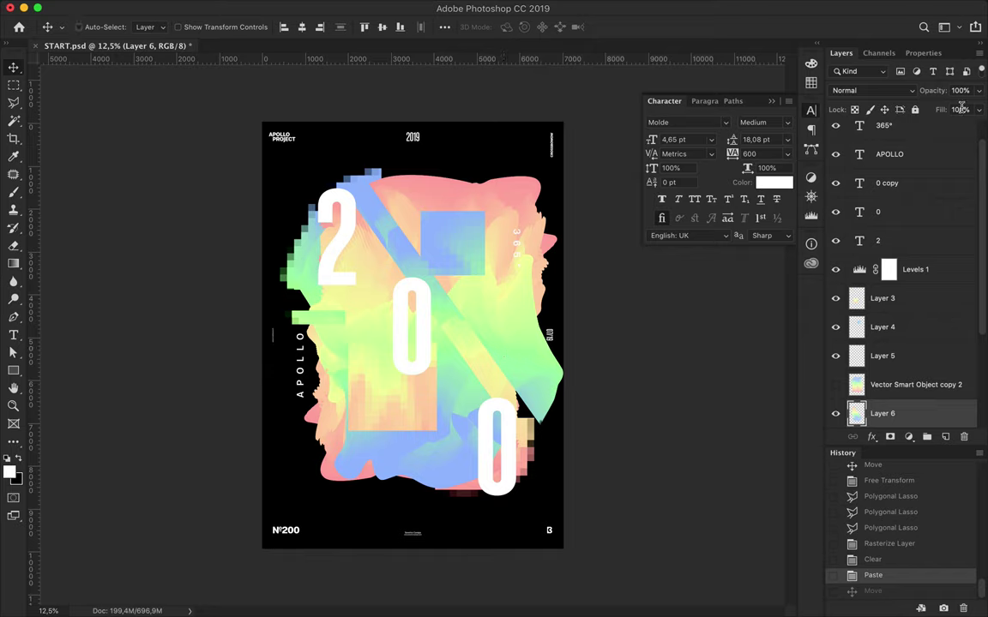
click(854, 91)
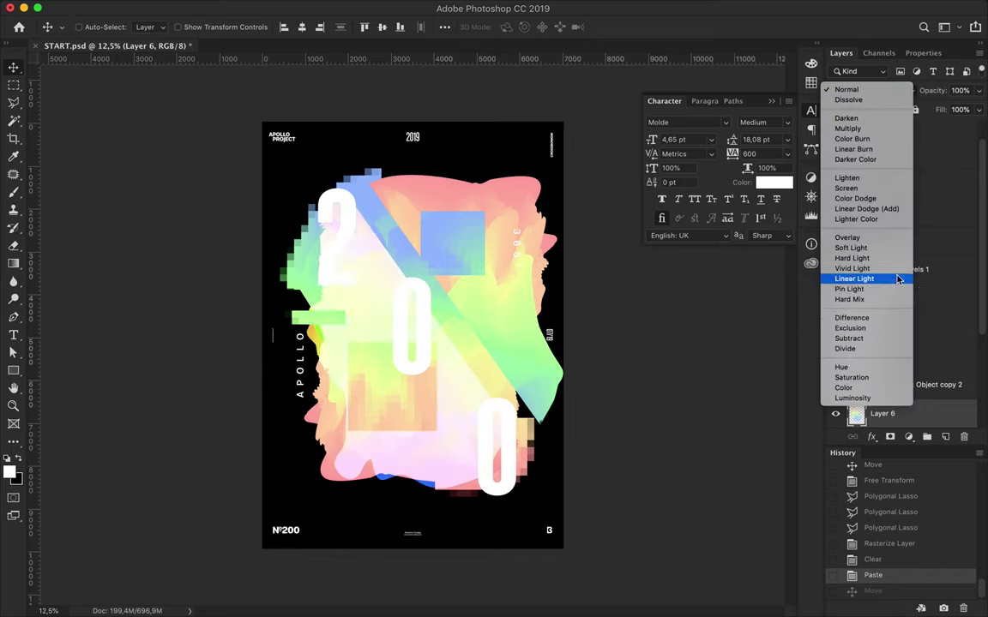
click(630, 342)
drag(394, 246, 397, 258)
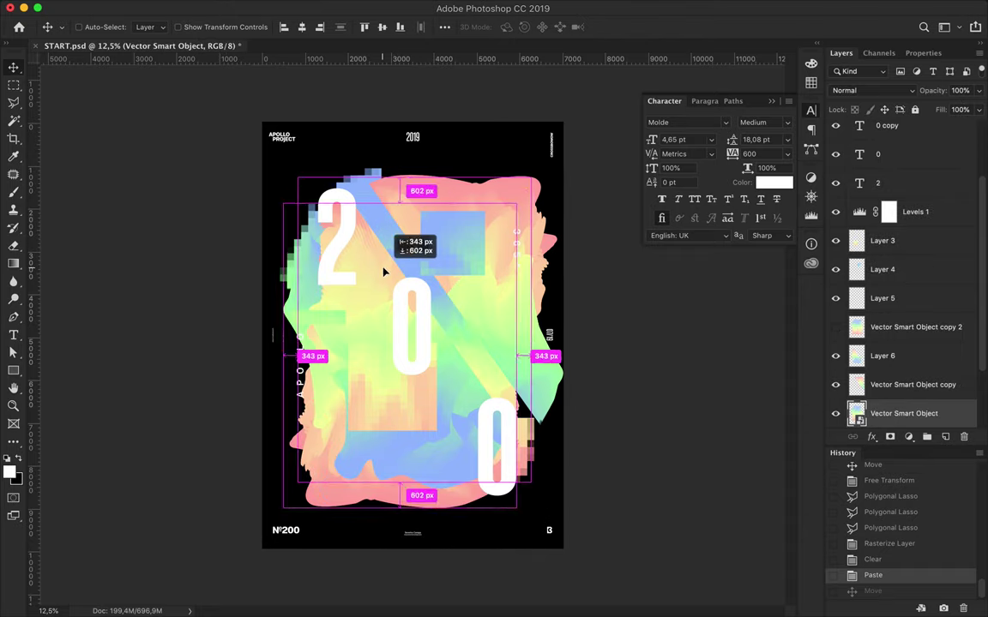
key(ctrl+z)
Move the Layer 6 slice further right and down into its final offset
scroll(477, 190, down, 3)
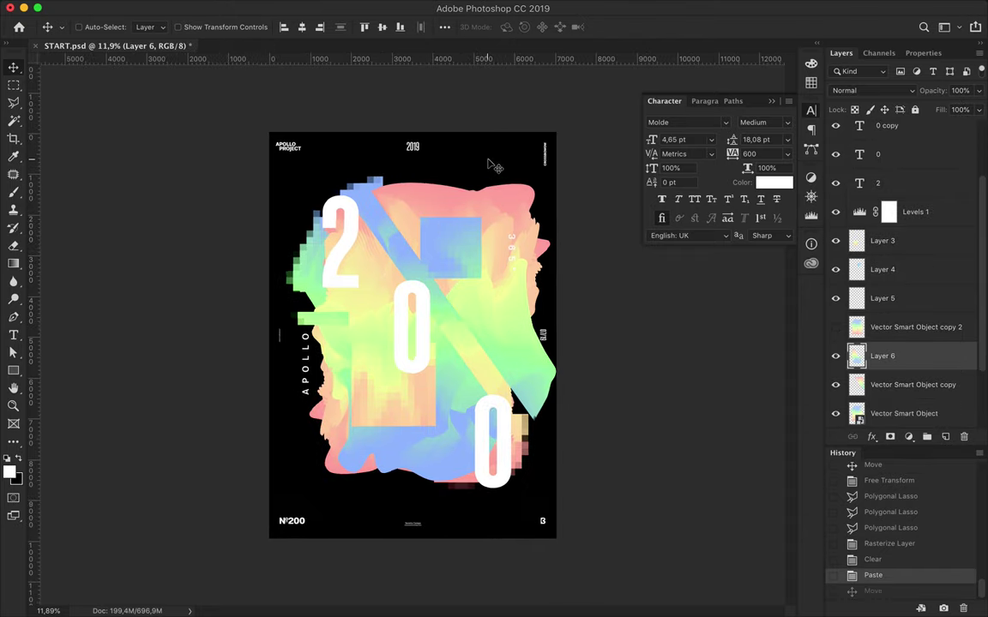
key(ctrl+t)
drag(415, 255, 426, 271)
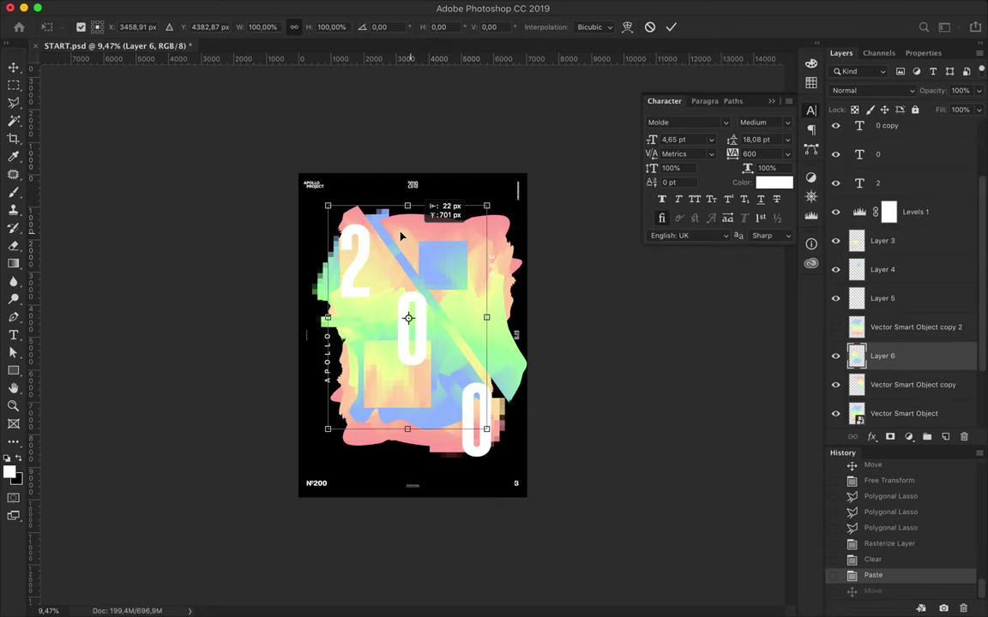
key(ctrl+z)
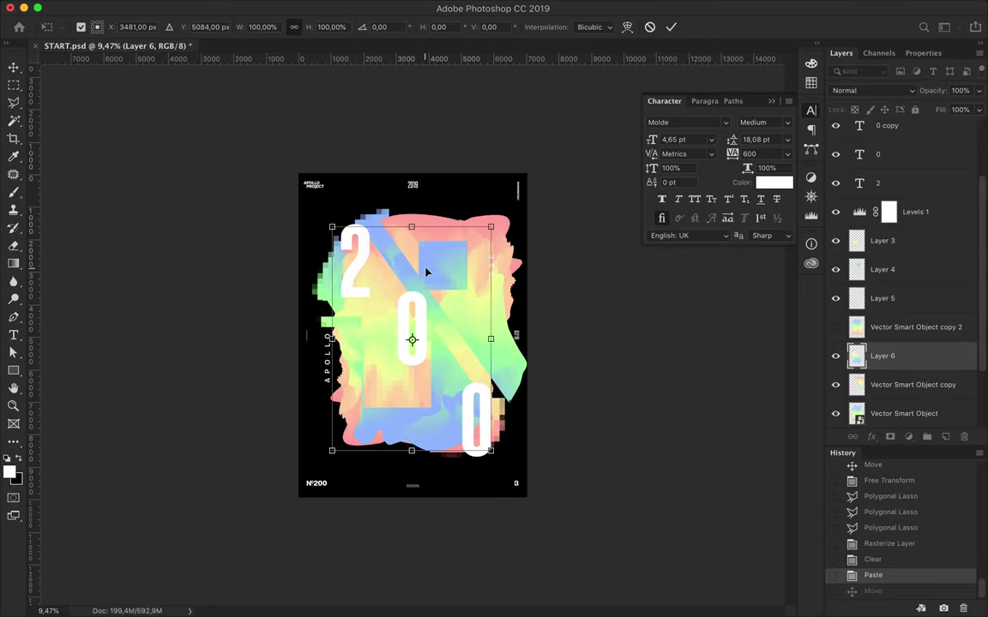
key(Return)
drag(429, 273, 502, 347)
Select the original Vector Smart Object gradient blob layer
scroll(879, 350, down, 1)
scroll(883, 346, down, 3)
click(901, 327)
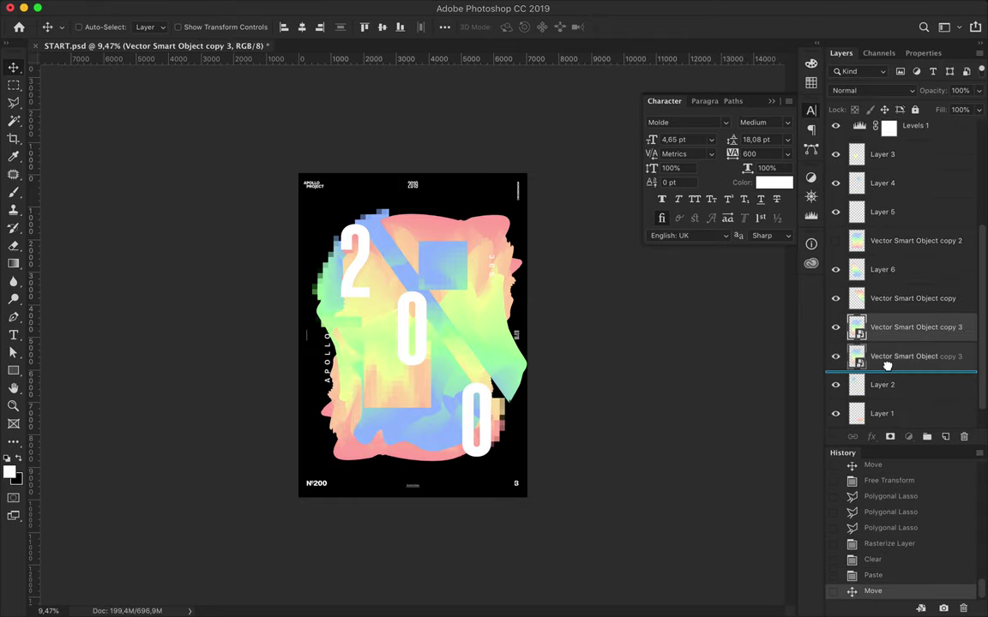
Duplicate the blob below the original, try a horizontal flip, then delete that copy
drag(900, 327, 862, 371)
key(ctrl+plus)
click(188, 8)
click(154, 8)
mouse_move(176, 326)
click(397, 481)
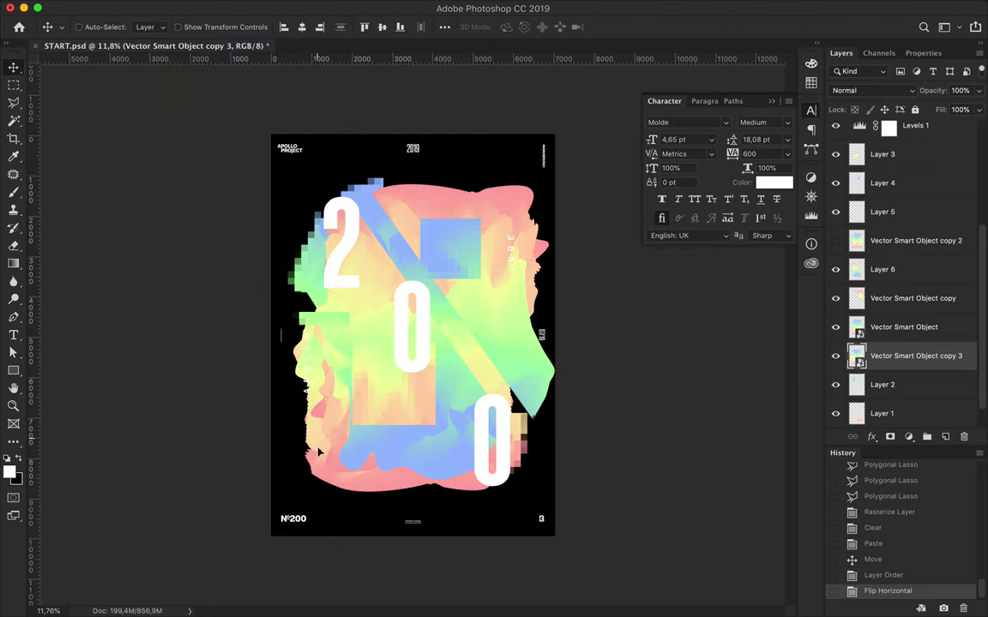
drag(317, 452, 325, 452)
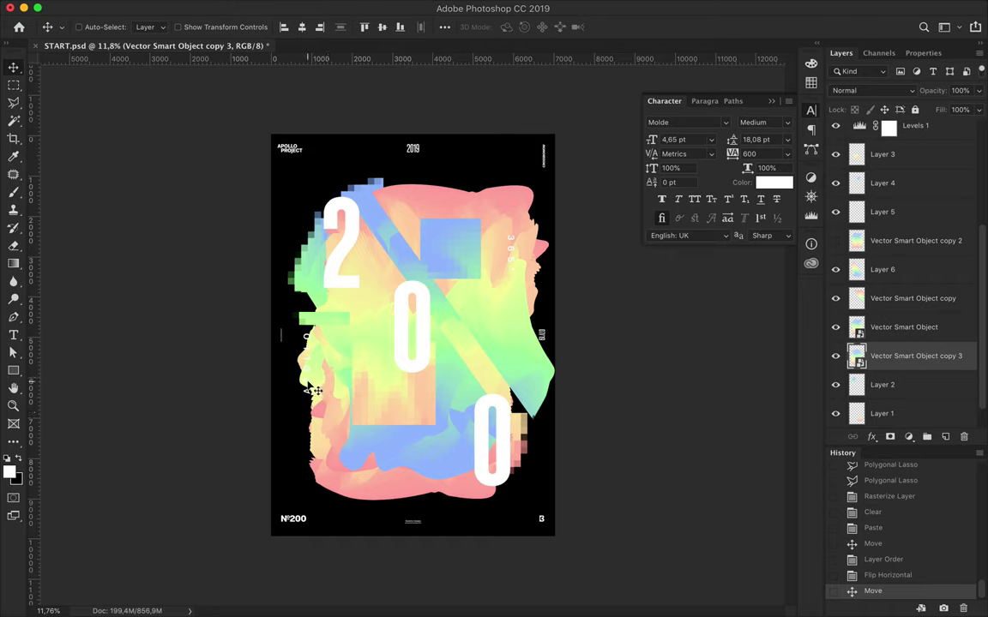
key(Delete)
key(Delete)
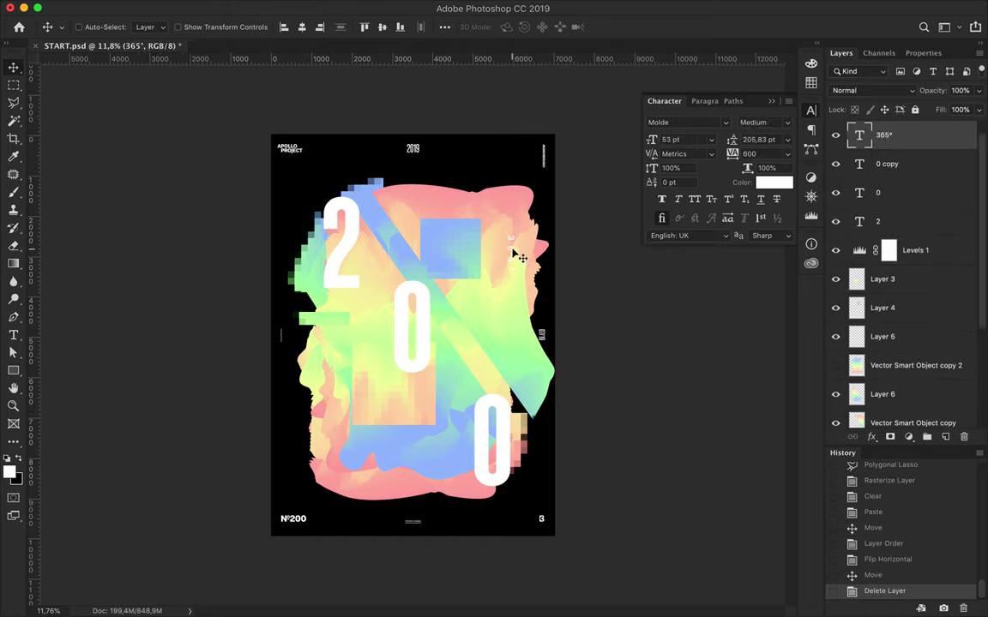
Duplicate a pastel artwork piece and move the copy up and to the right
drag(374, 492, 339, 417)
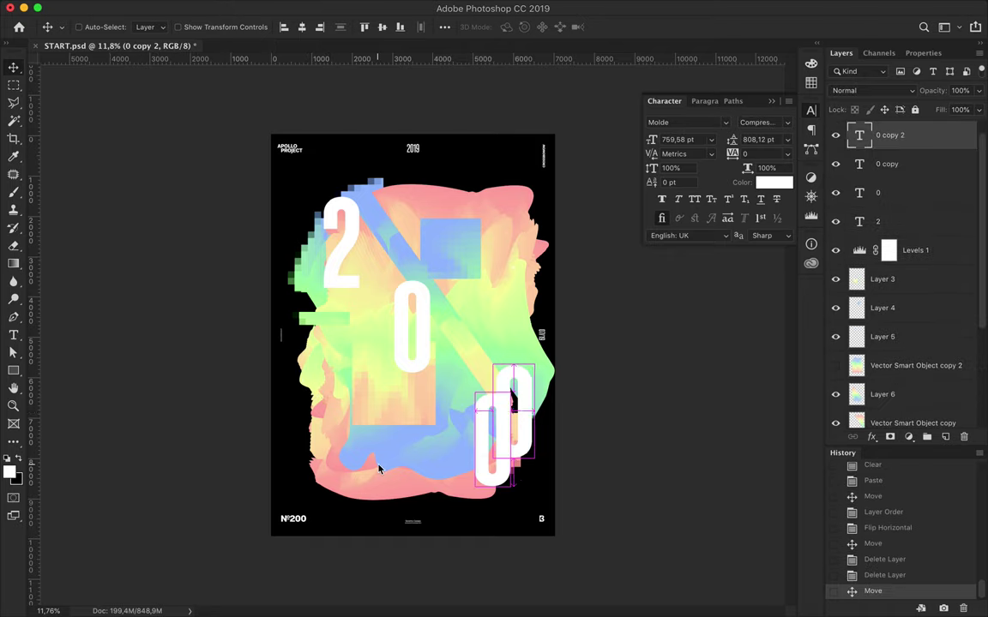
key(ctrl+z)
click(333, 457)
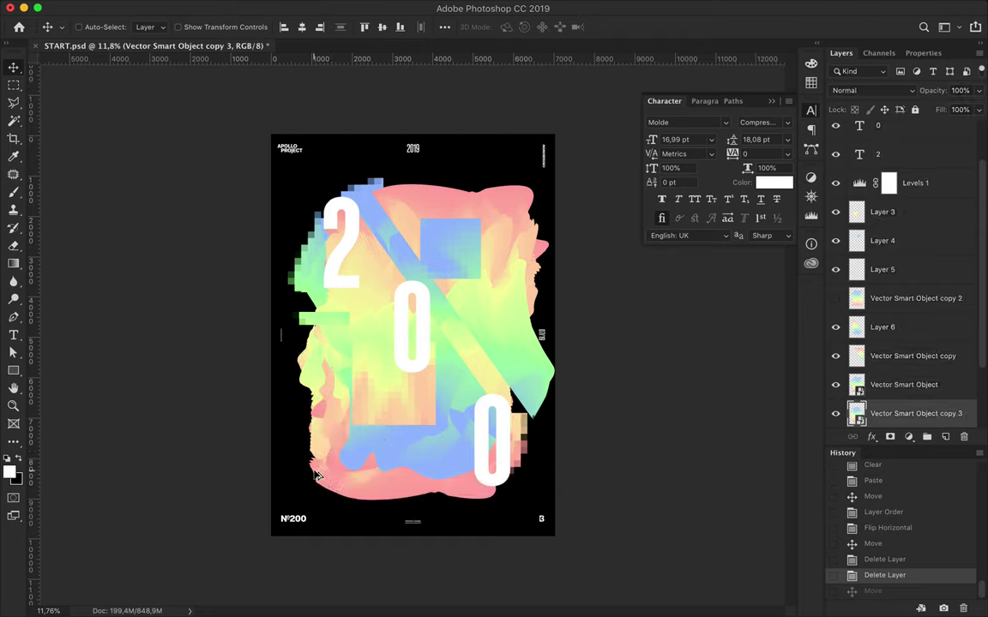
drag(333, 457, 346, 431)
drag(347, 428, 458, 181)
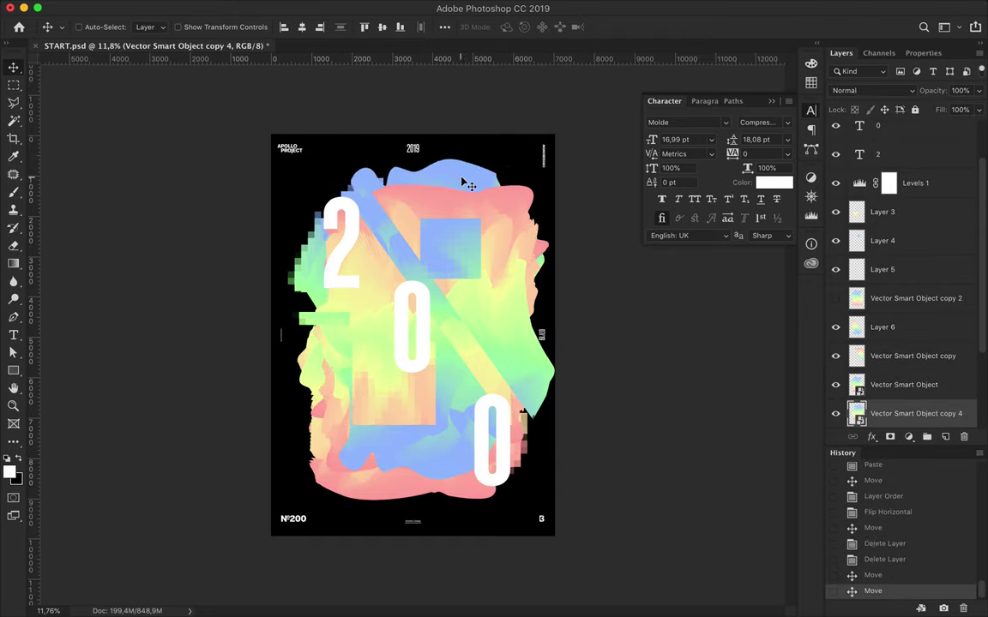
Move Layer 2 and Layer 1 above Vector Smart Object copy 4 in the stack
scroll(897, 343, down, 2)
scroll(897, 361, down, 2)
click(897, 383)
scroll(896, 383, down, 1)
shift+click(896, 383)
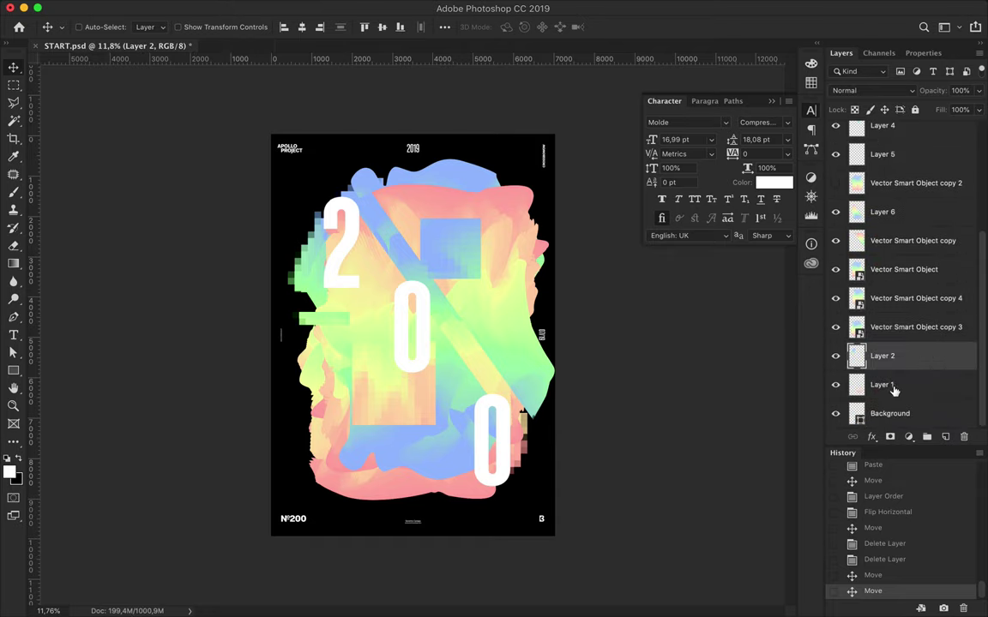
drag(897, 383, 882, 285)
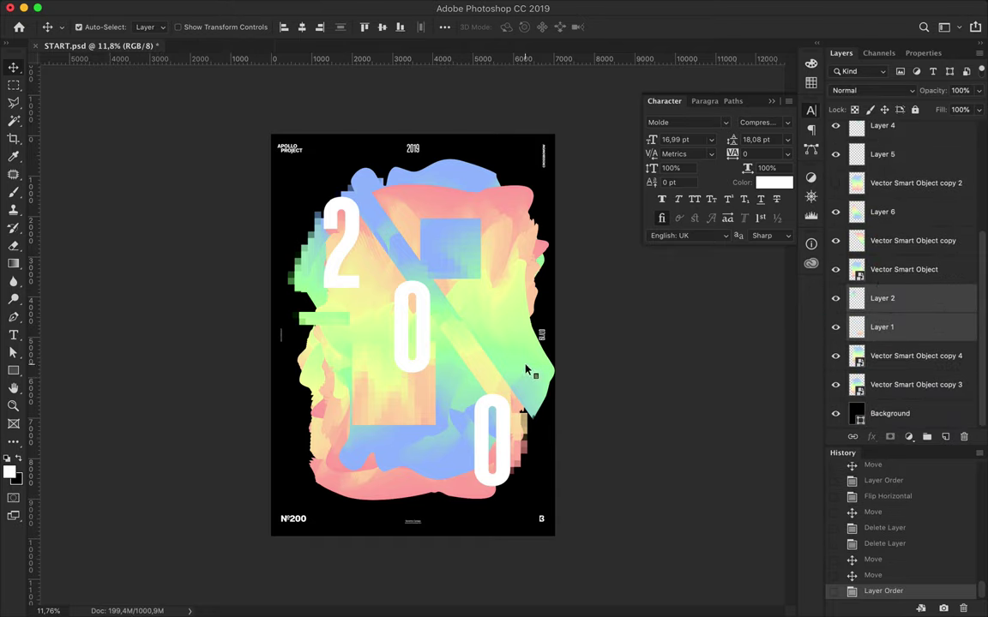
Nudge the Vector Smart Object copy artwork upward and shift the Layer 6 artwork
drag(527, 370, 508, 324)
drag(461, 424, 447, 423)
key(ctrl+plus)
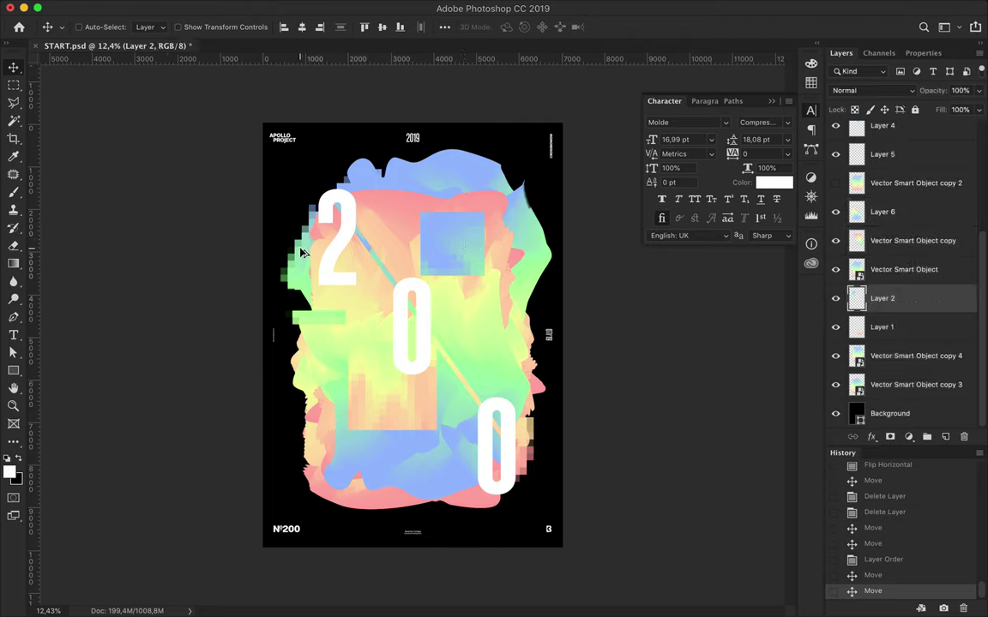
Add a -90° rotated Layer 2 copy above Background near the shape's bottom
drag(313, 252, 367, 441)
key(ctrl+t)
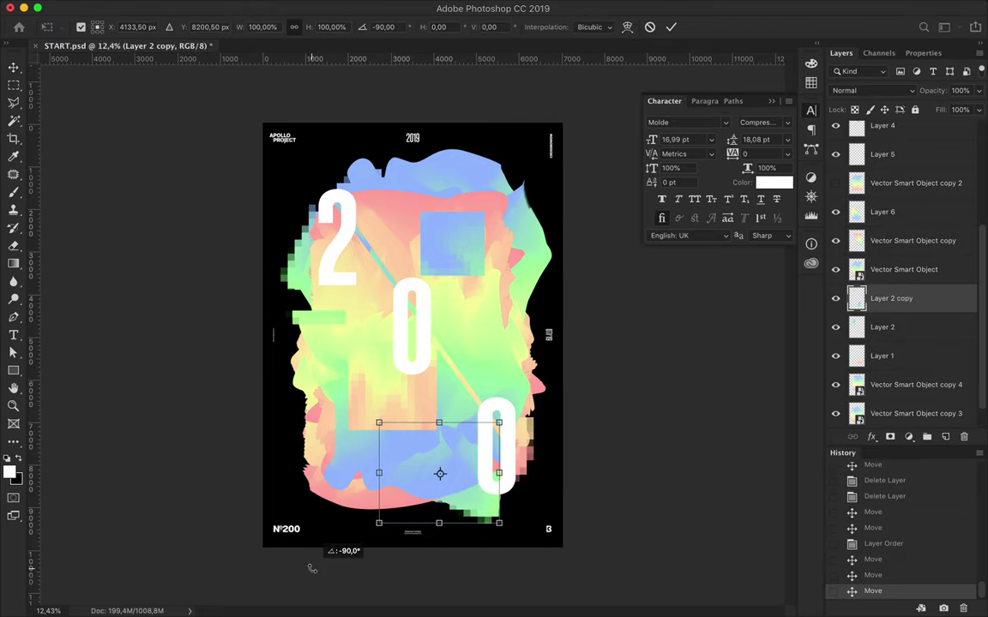
key(Return)
drag(370, 518, 377, 515)
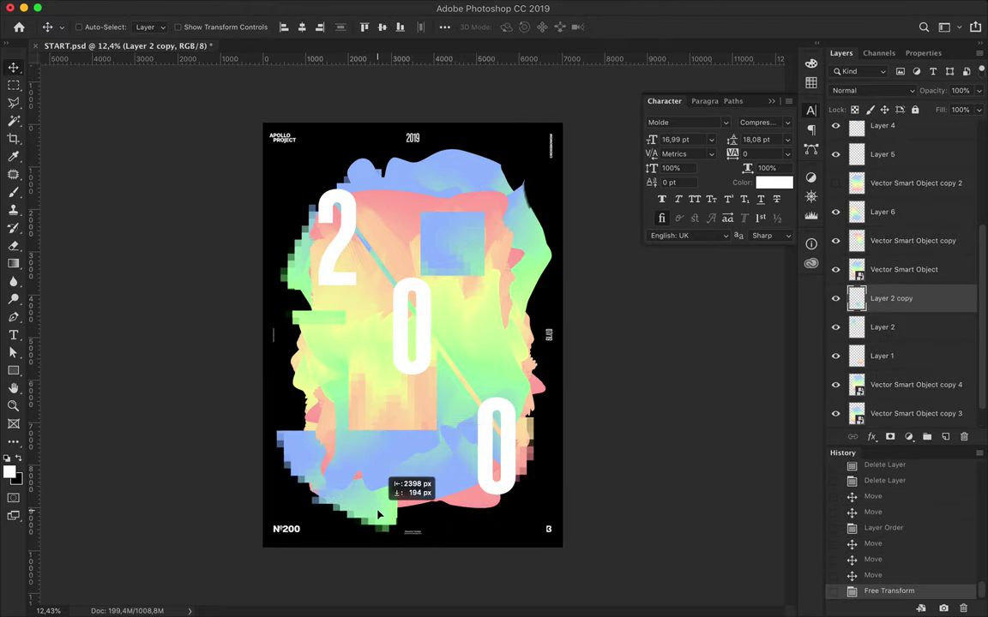
drag(892, 298, 901, 408)
mouse_move(325, 454)
mouse_down()
mouse_move(306, 439)
mouse_move(538, 436)
mouse_up()
Add a Layer 1 copy flipped 180°, placed below Vector Smart Object copy 2 near the top
click(889, 302)
drag(888, 301, 797, 140)
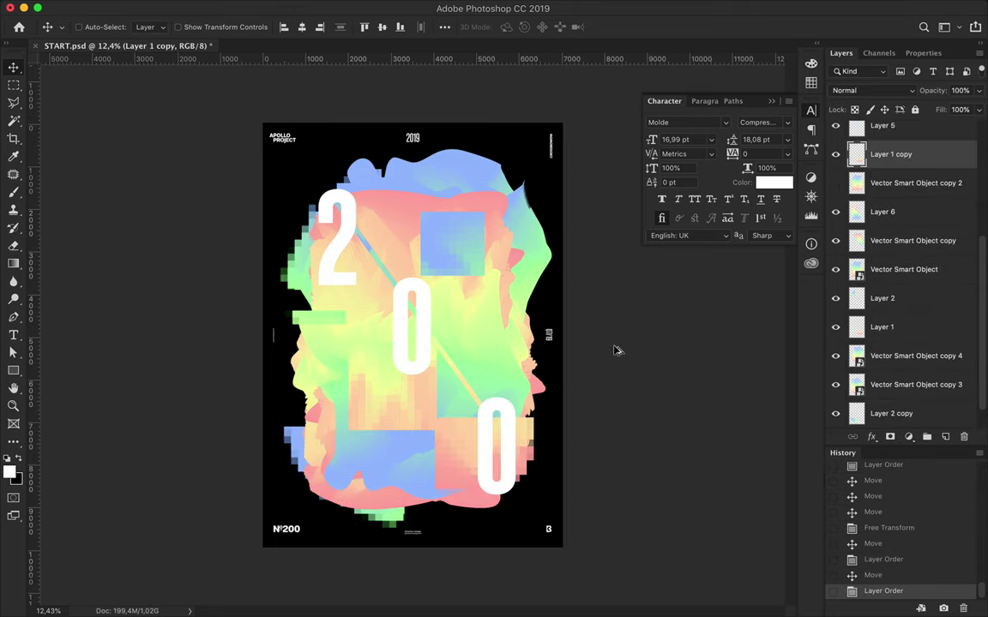
drag(615, 348, 711, 218)
drag(897, 155, 892, 278)
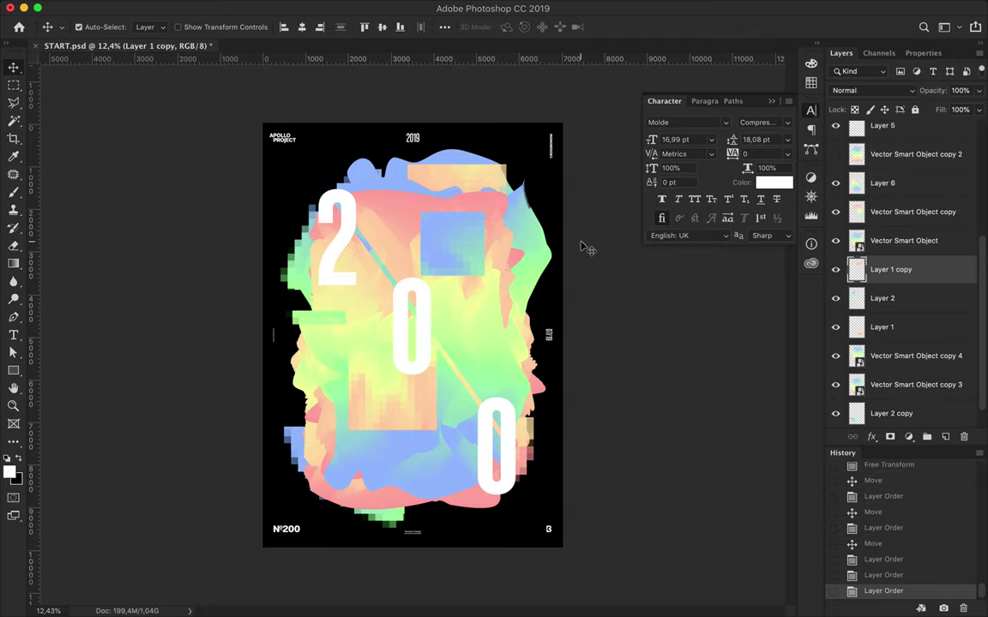
key(ctrl+t)
drag(501, 155, 407, 147)
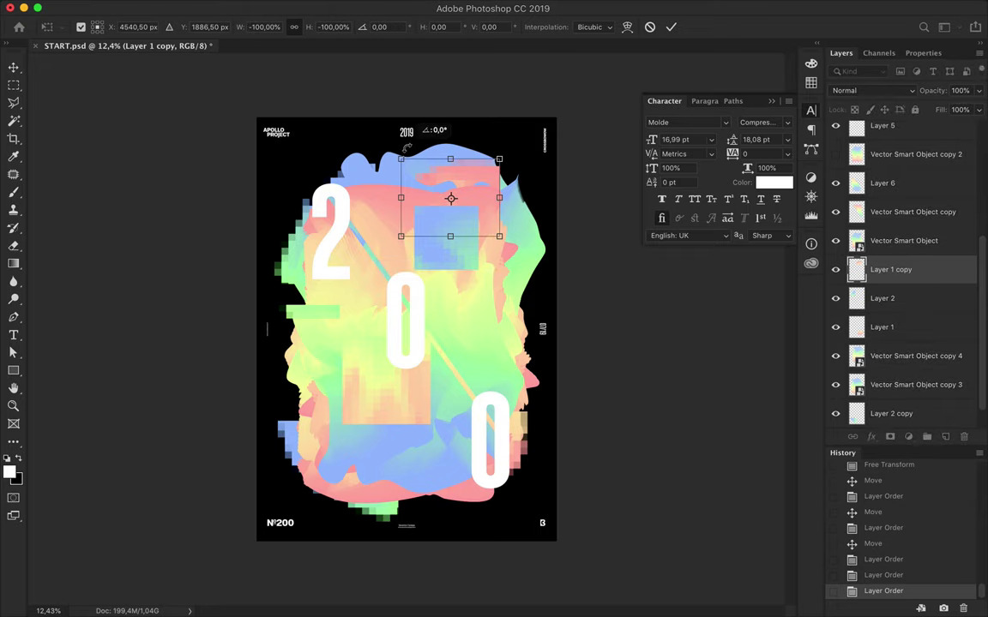
drag(466, 170, 445, 164)
key(Return)
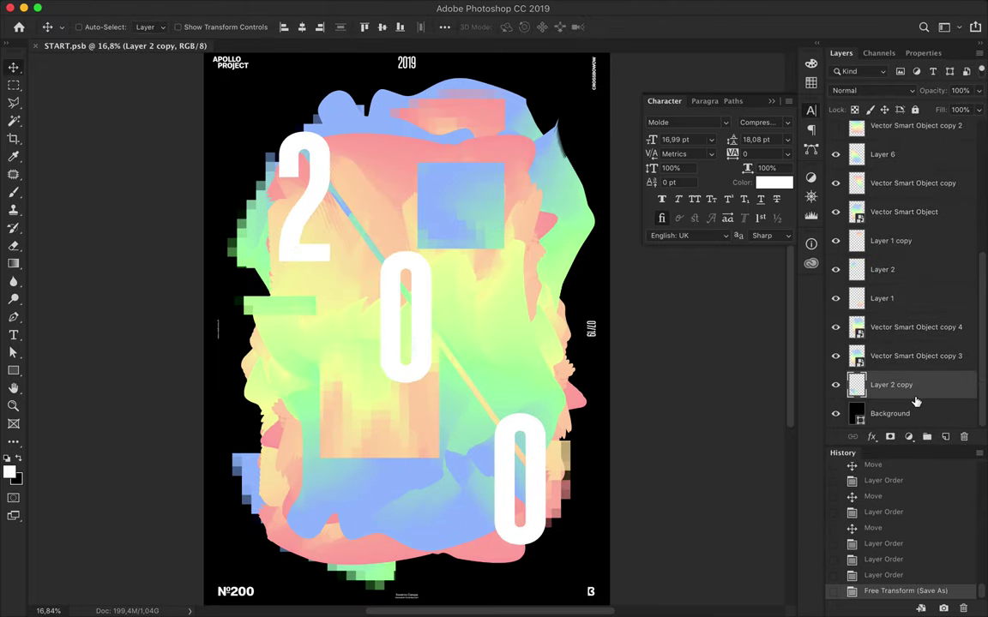
Free-transform the selected pastel artwork layers down to about 83% from the corners
scroll(889, 269, up, 5)
key(ctrl+t)
drag(224, 591, 261, 538)
drag(580, 98, 558, 123)
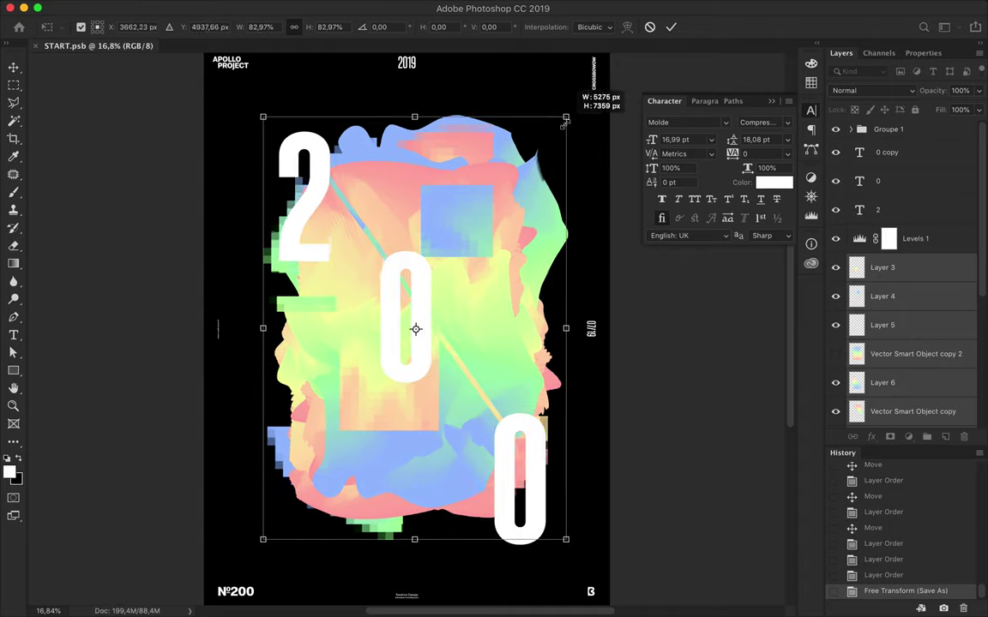
key(Return)
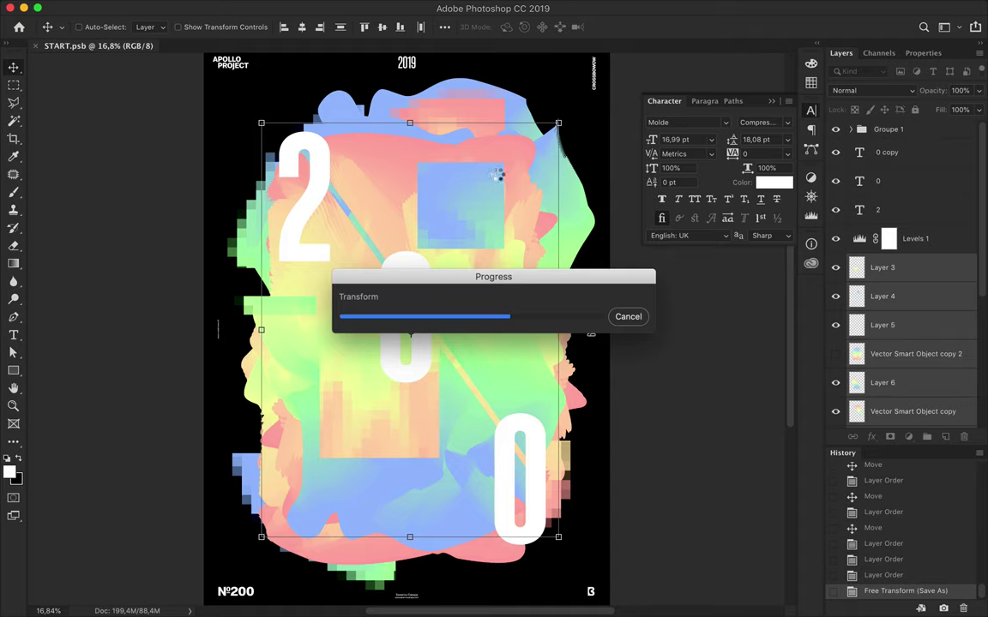
key(ctrl+0)
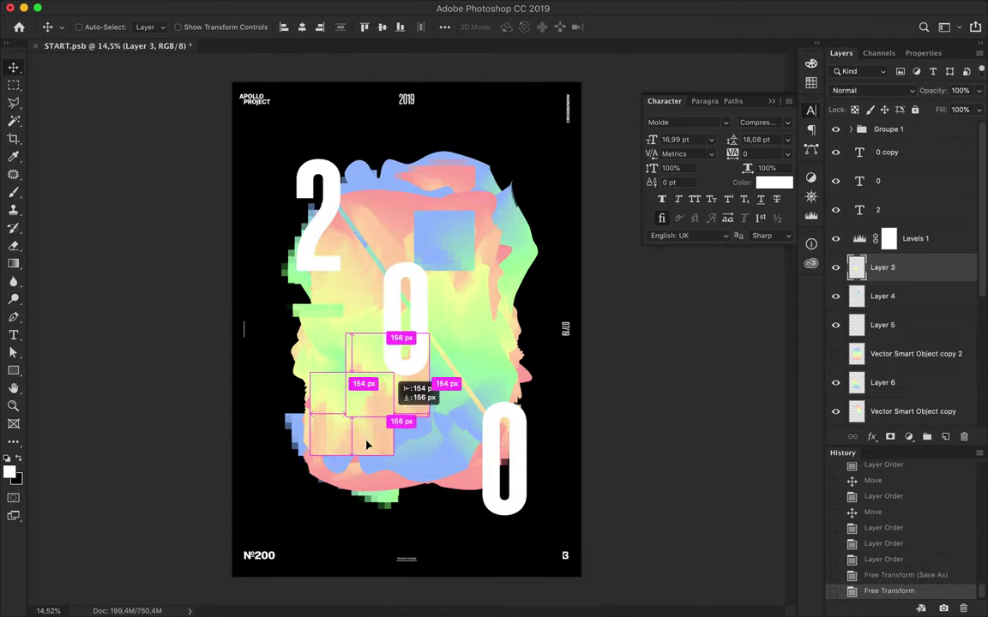
Duplicate a pixel block into the poster's top-right corner
drag(414, 390, 326, 498)
key(Delete)
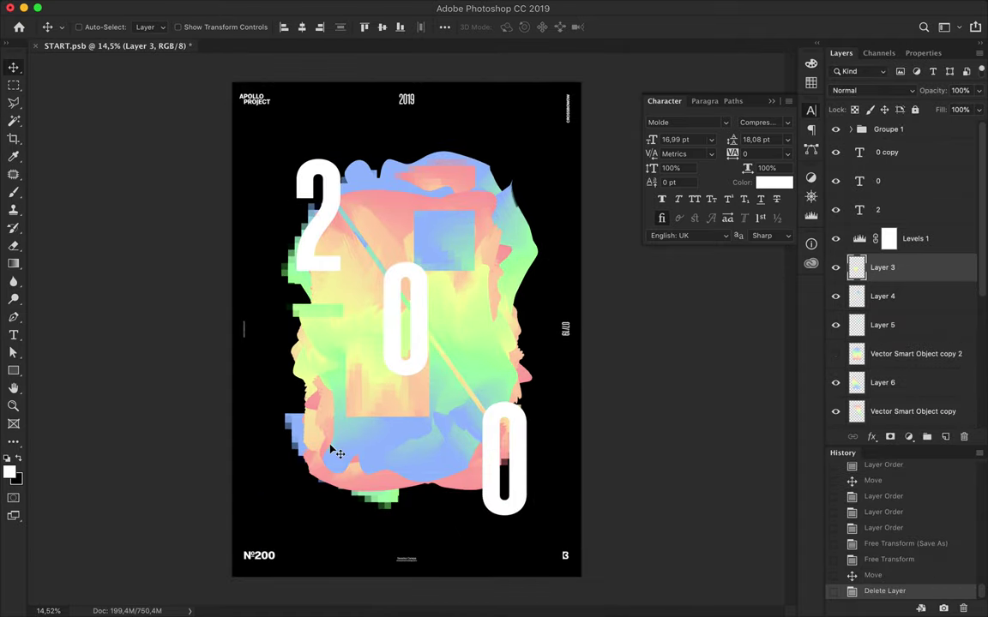
drag(295, 432, 495, 88)
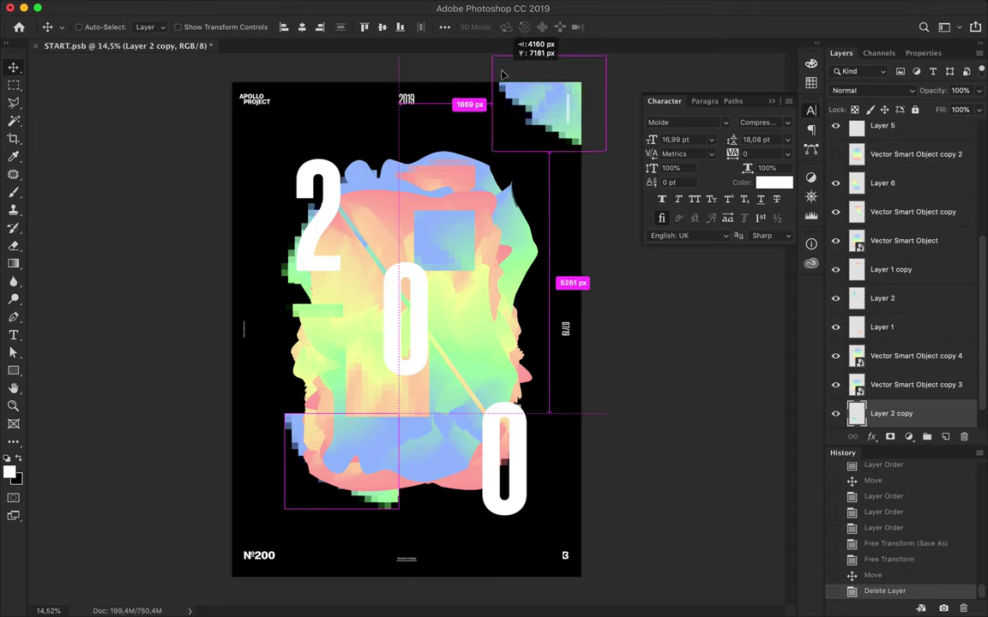
Add a 90°-rotated pixel block in the bottom-left corner and raise the 2 numeral slightly
drag(420, 165, 350, 502)
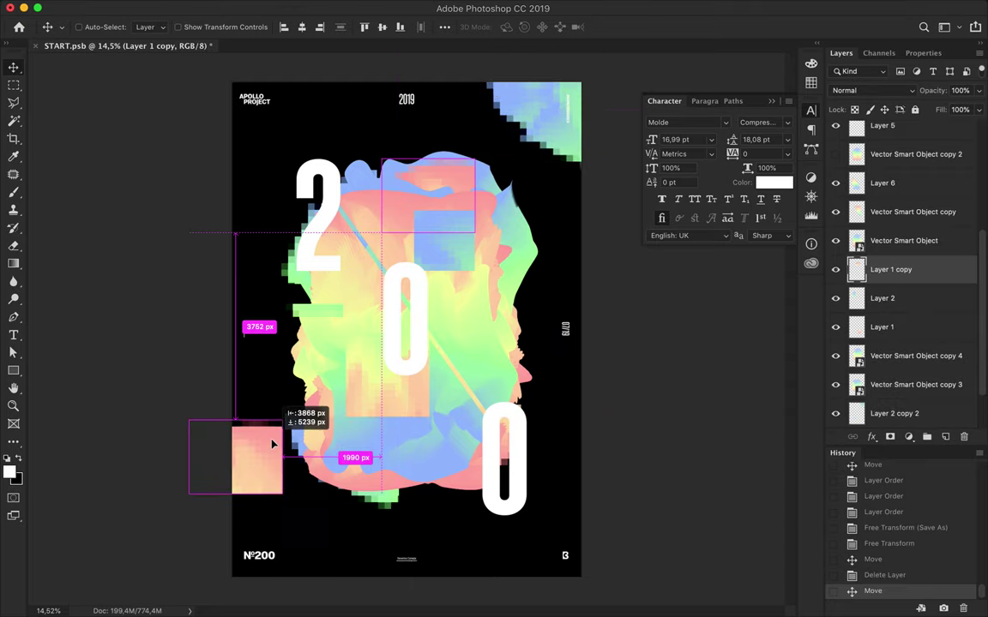
key(ctrl+t)
drag(377, 467, 394, 416)
drag(300, 515, 239, 549)
key(Return)
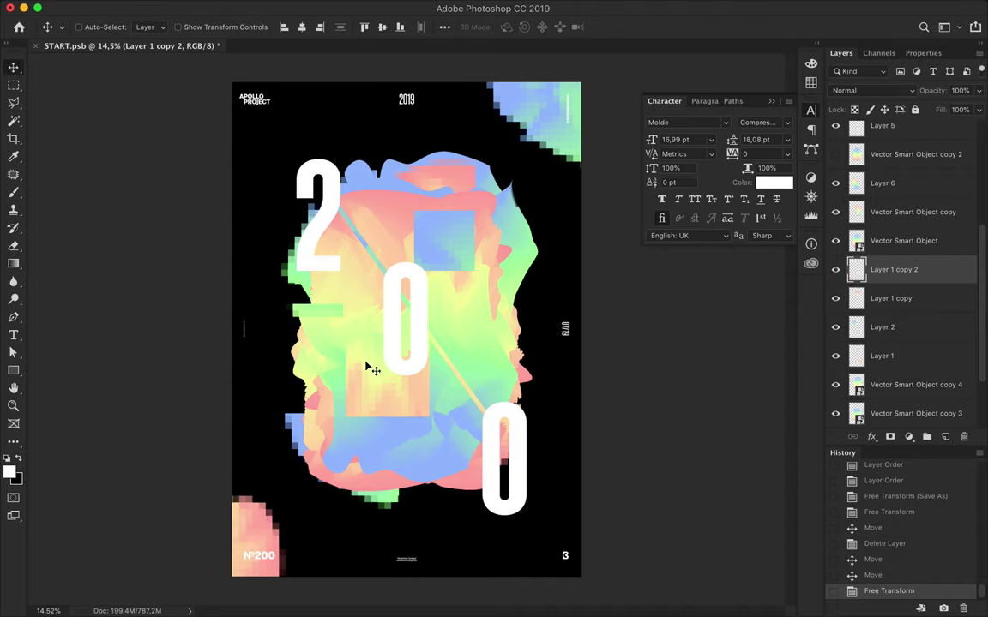
ctrl+click(320, 240)
drag(354, 276, 354, 259)
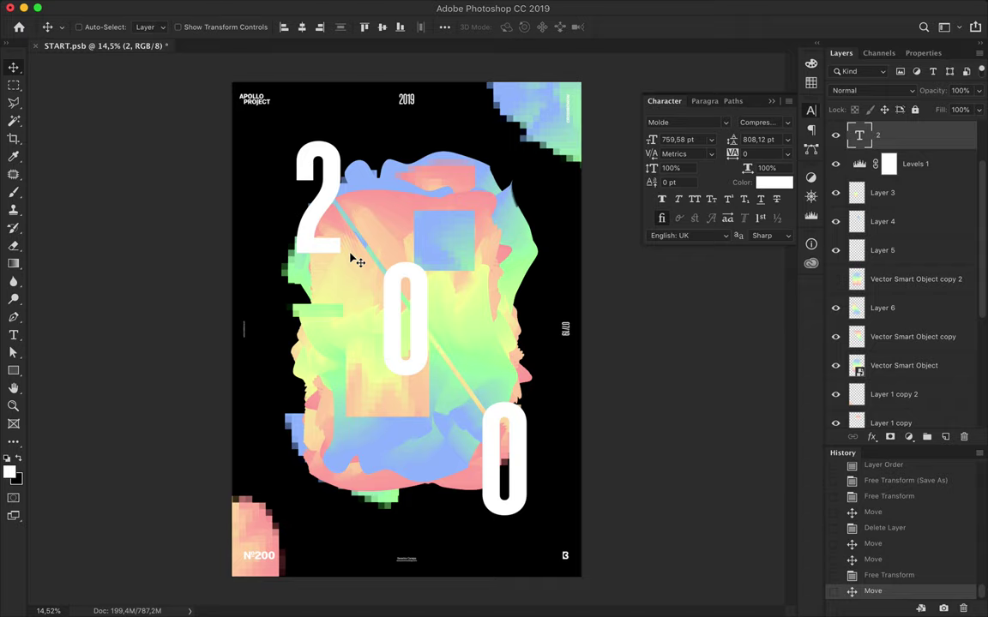
Duplicate the 2, 0 and 0 copy layers, merge them, and move them right
scroll(910, 154, up, 3)
shift+click(905, 161)
drag(903, 181, 900, 147)
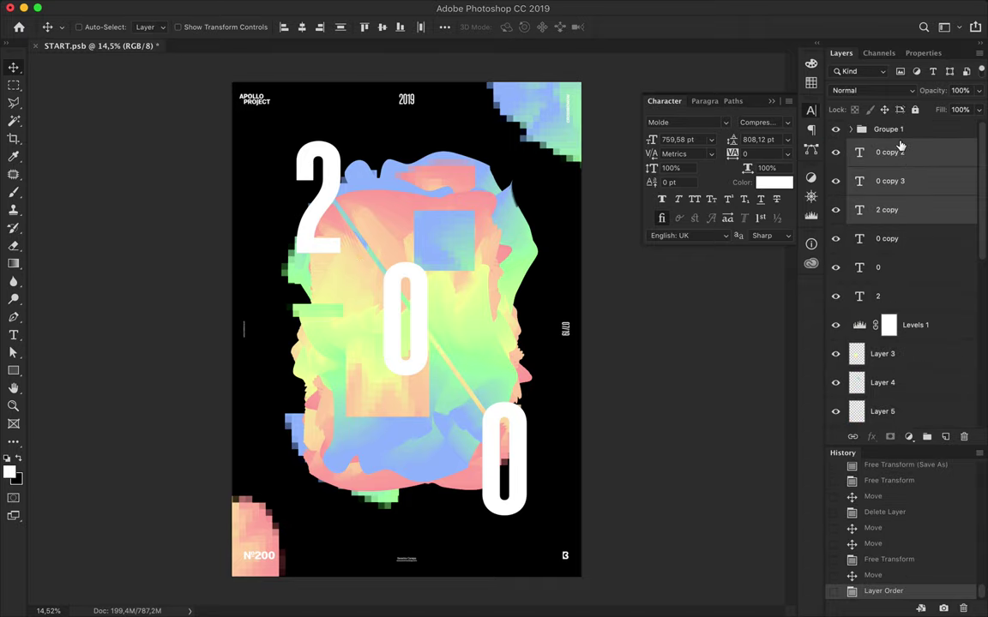
key(ctrl+e)
drag(369, 218, 454, 219)
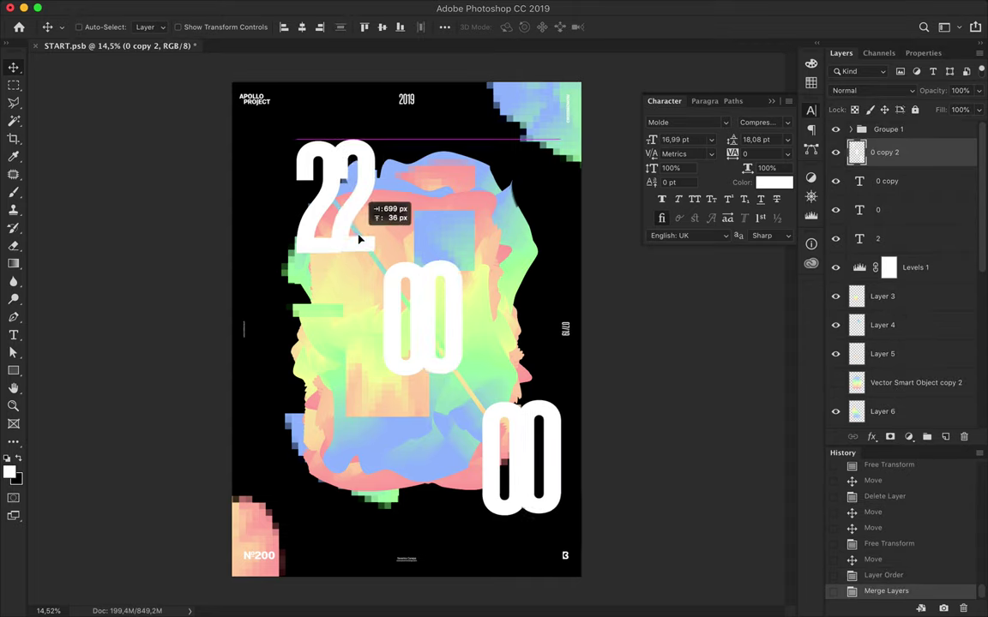
Apply a -61% Pinch distortion to the merged numerals and shift them slightly left
click(338, 4)
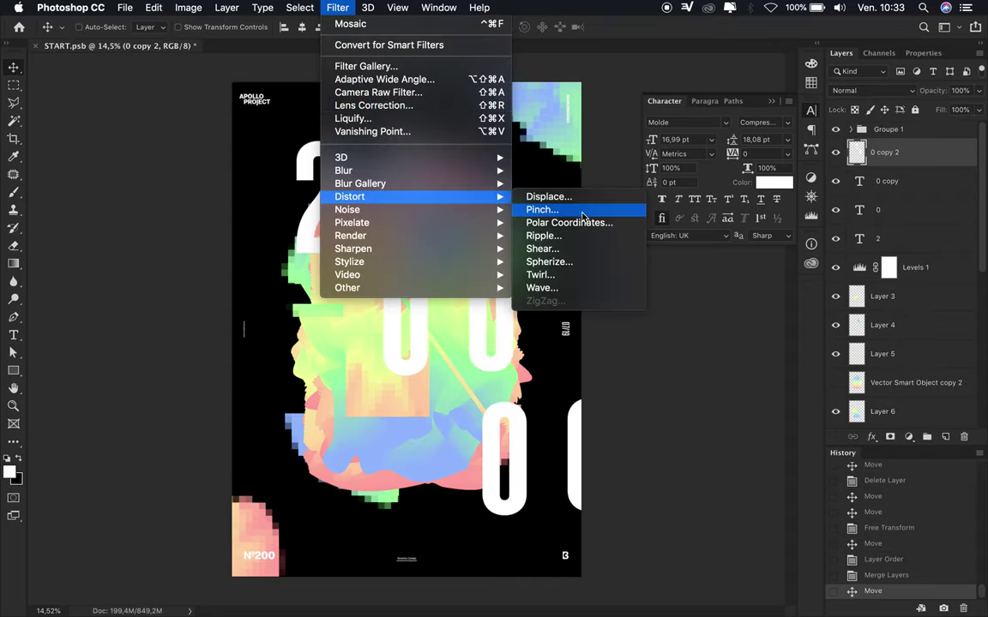
click(585, 213)
drag(516, 130, 183, 105)
click(14, 299)
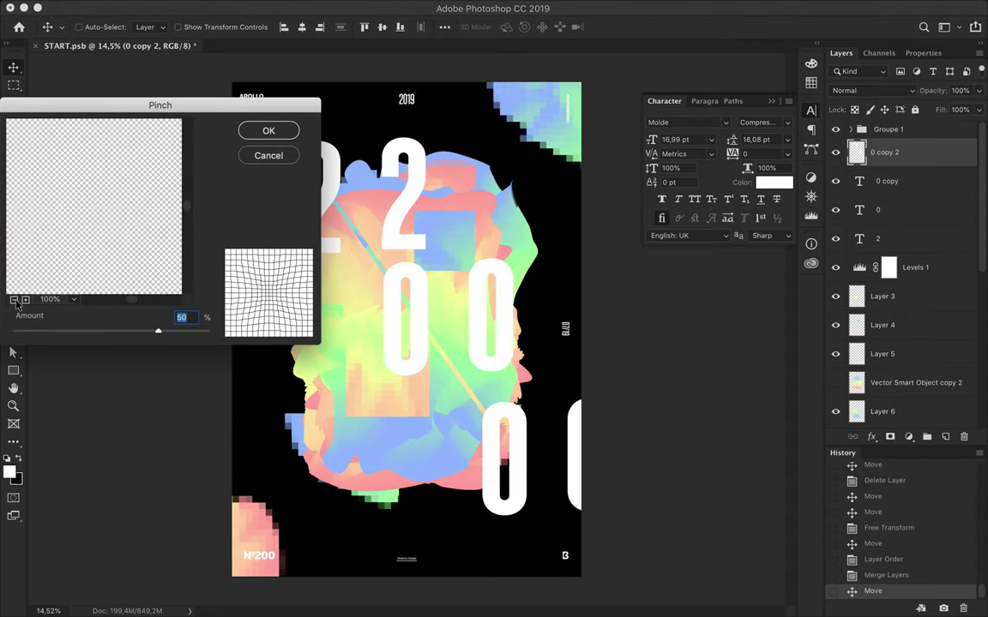
click(13, 299)
drag(176, 333, 49, 333)
click(269, 130)
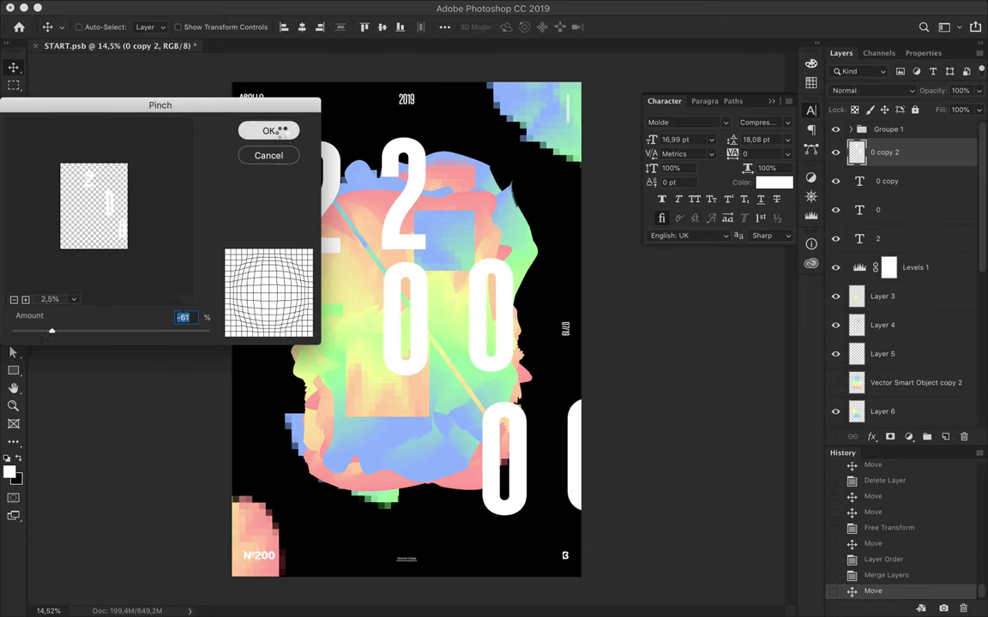
mouse_move(451, 214)
mouse_down()
mouse_move(357, 212)
mouse_move(431, 196)
mouse_up()
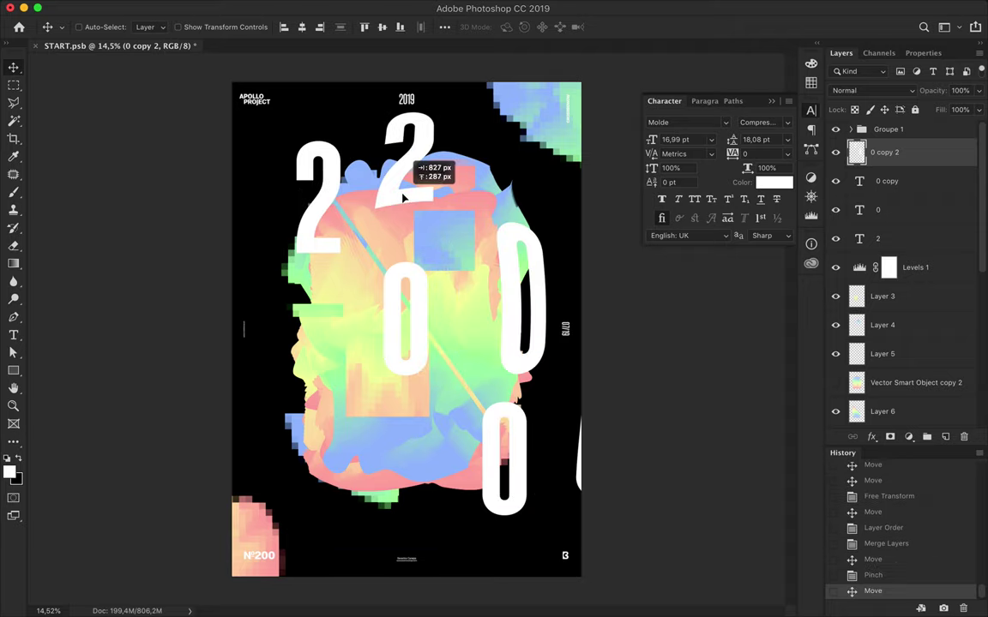
Duplicate the bulged 200 numerals as 0 copy 3 and shrink it at the lower left
mouse_move(431, 196)
mouse_down()
mouse_move(159, 336)
mouse_move(146, 316)
mouse_up()
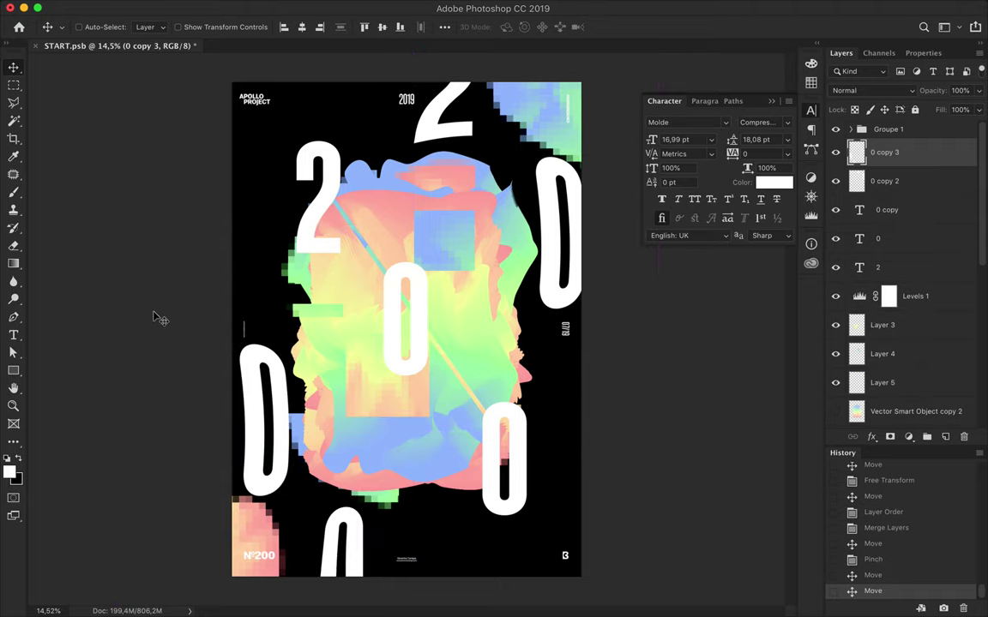
key(ctrl+t)
drag(128, 249, 296, 418)
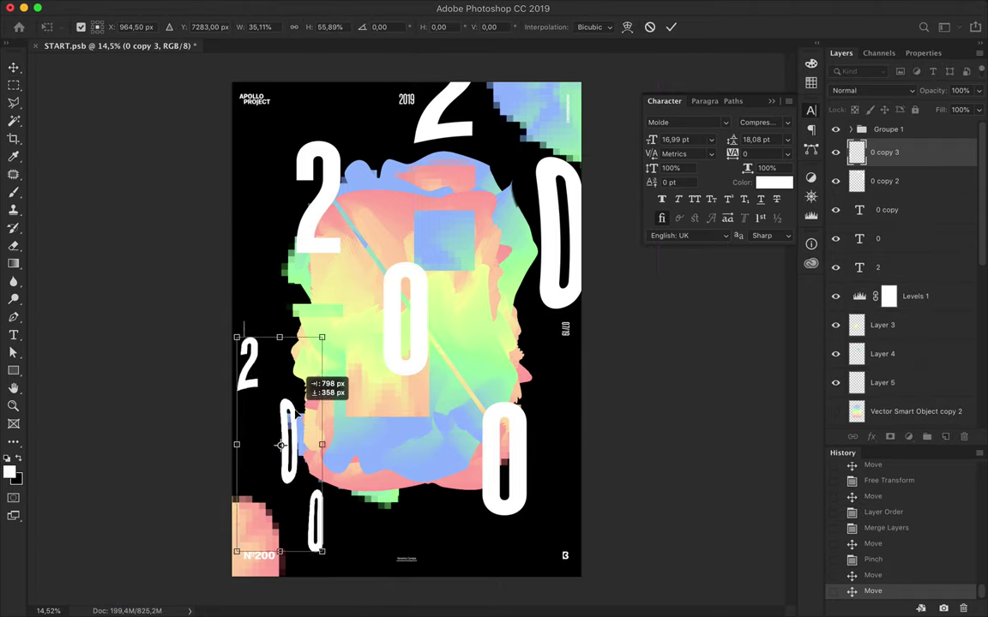
key(Return)
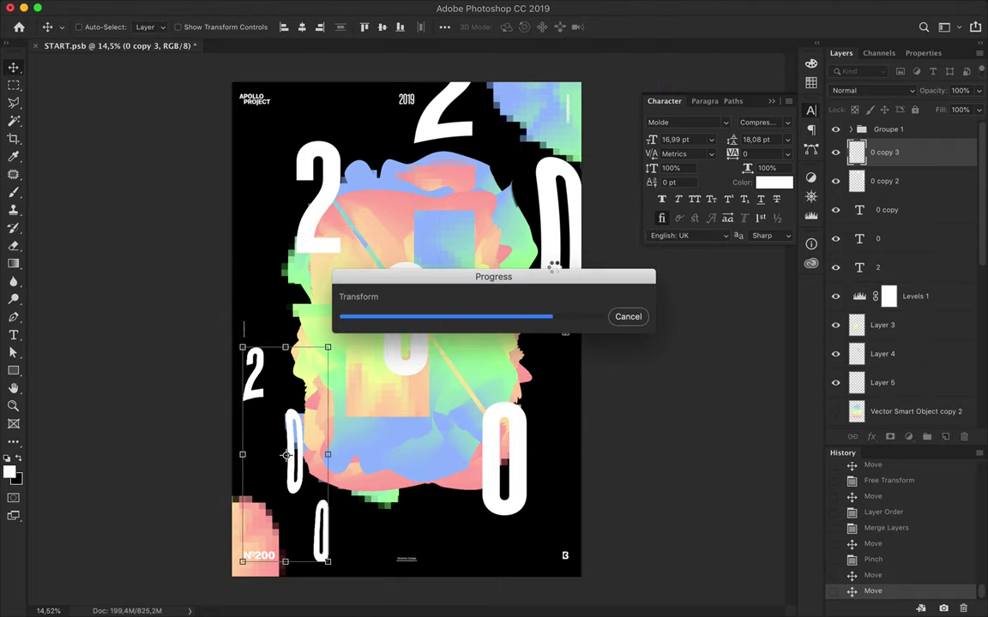
Scale the big 0 (0 copy 2) to about 123% and nudge it slightly left and down
click(551, 253)
key(ctrl+t)
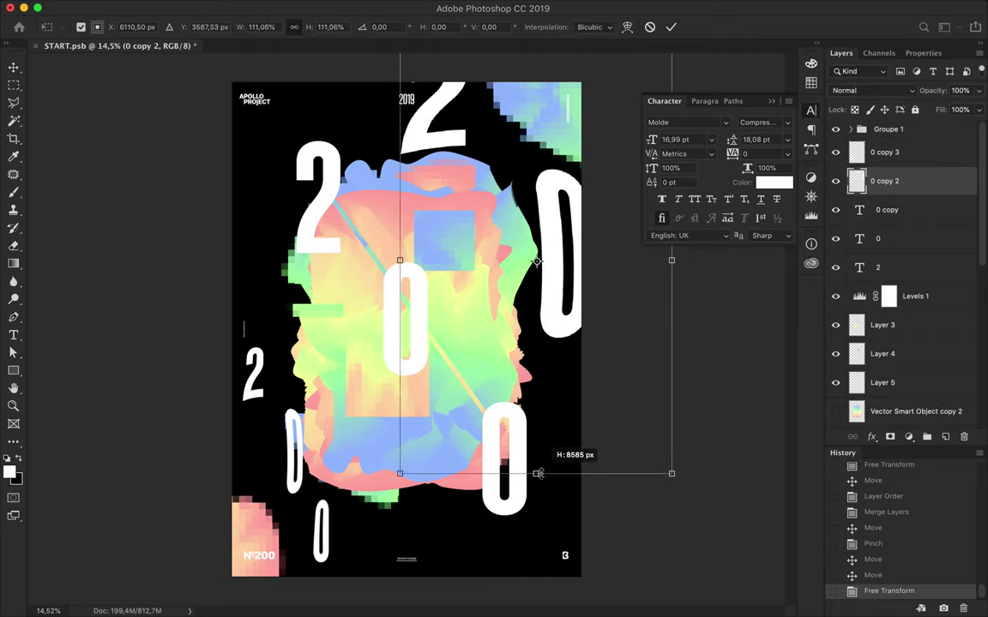
drag(536, 430, 536, 520)
drag(561, 310, 557, 314)
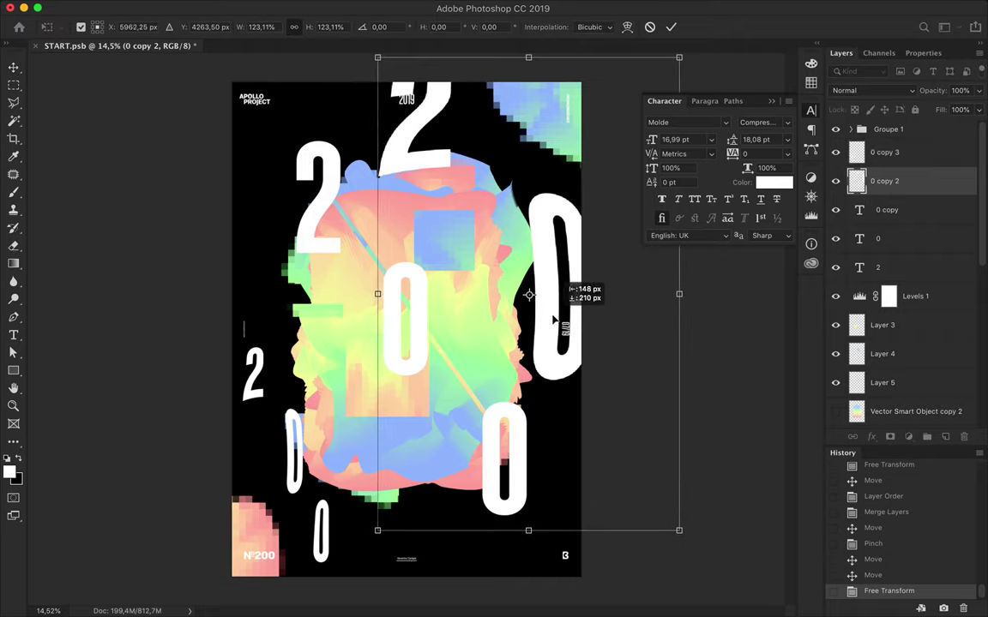
key(Return)
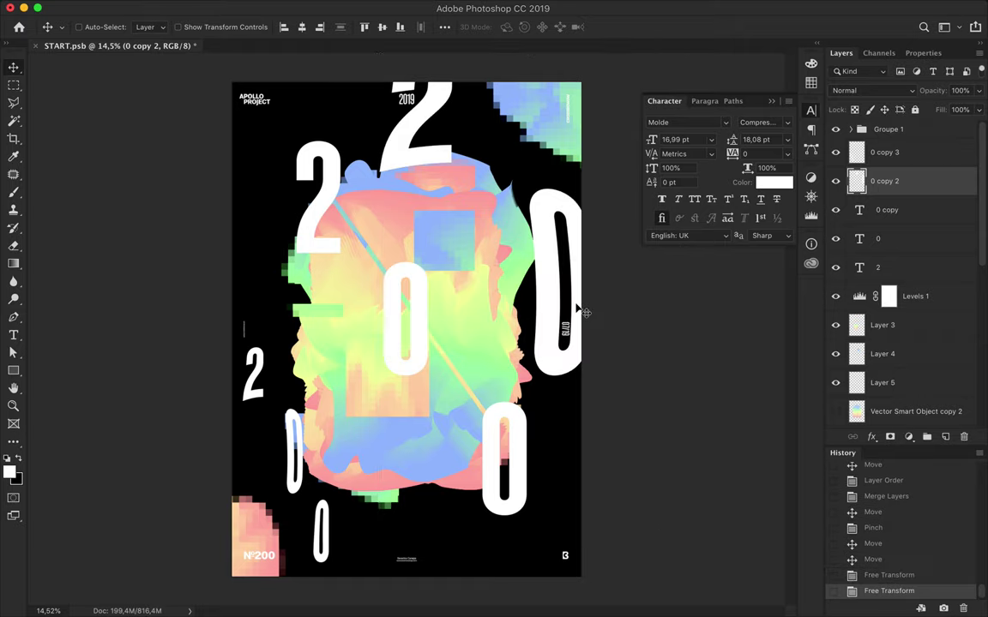
click(886, 210)
Merge the numeral copy layers, placed below 0 copy 2, into one layer
shift+click(892, 267)
drag(891, 267, 895, 198)
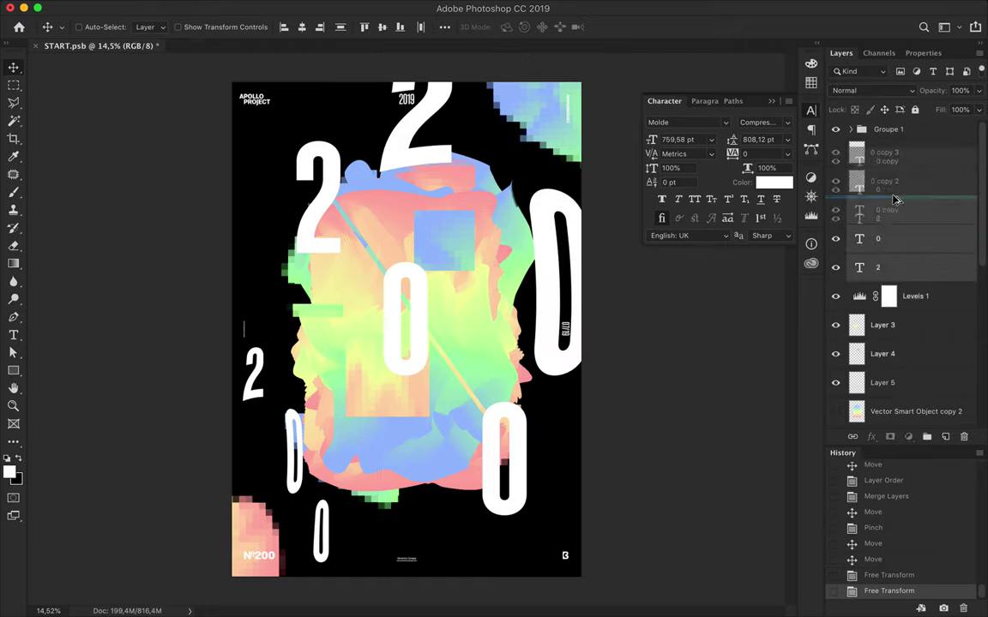
key(ctrl+e)
Cut a diagonal slice from the merged numerals and align it over the centre 0
key(l)
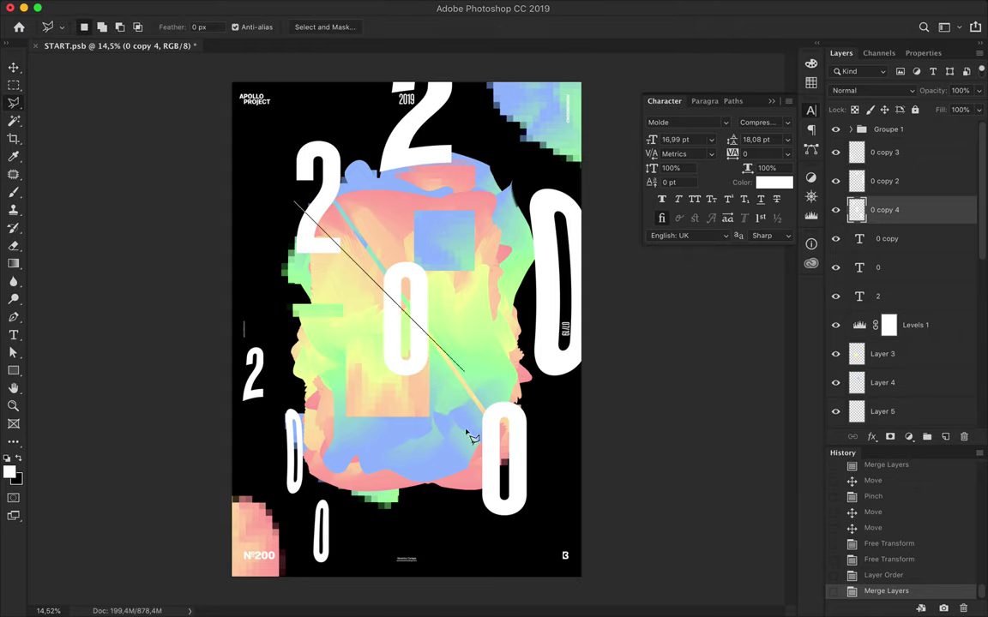
click(526, 539)
click(416, 490)
click(277, 243)
click(294, 206)
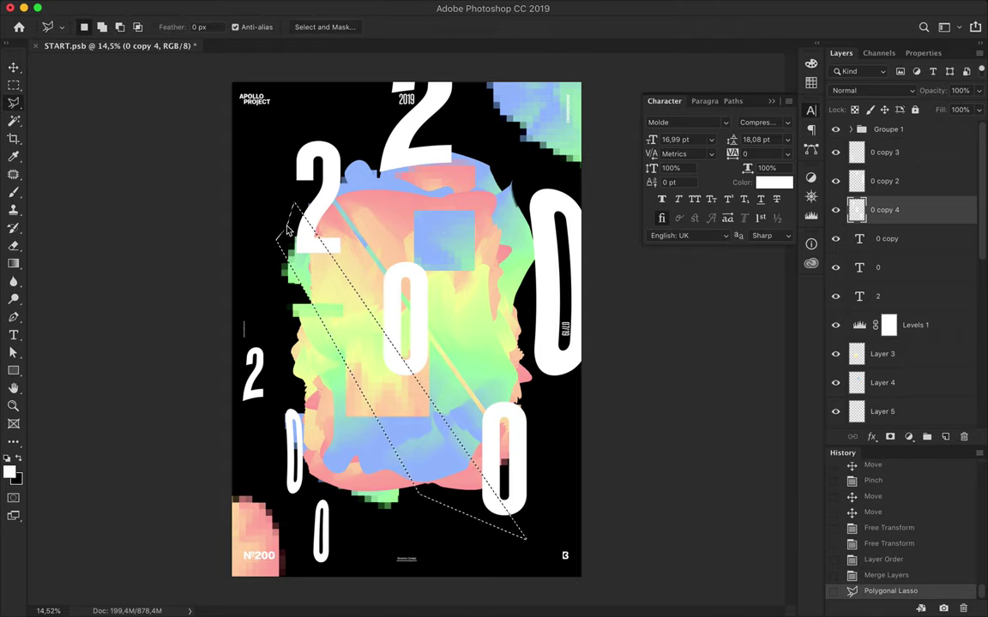
key(ctrl+c)
key(ctrl+v)
key(v)
drag(379, 363, 382, 371)
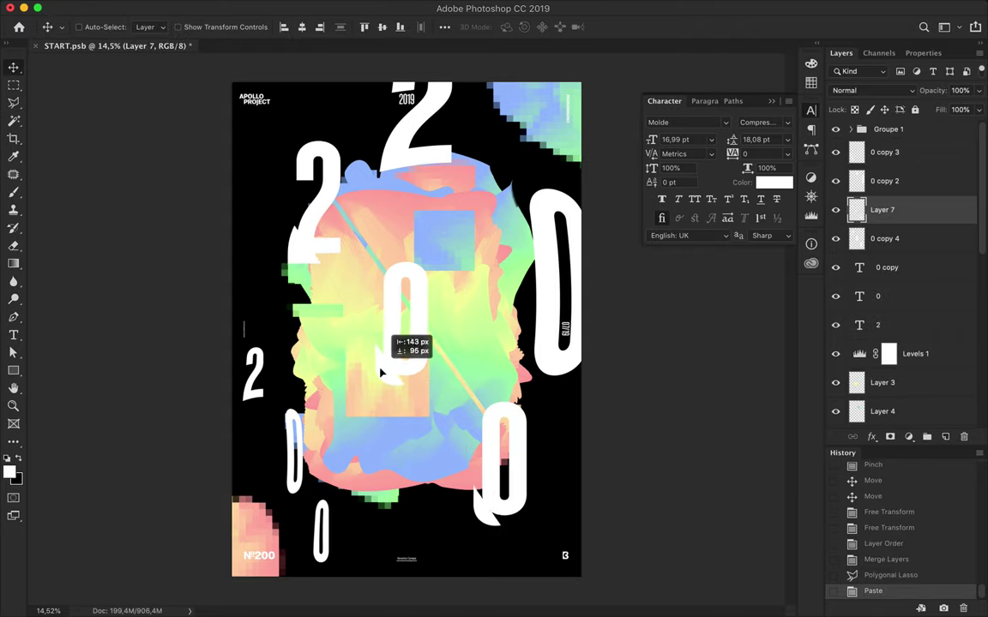
mouse_move(382, 372)
mouse_down()
mouse_move(384, 385)
mouse_move(410, 359)
mouse_up()
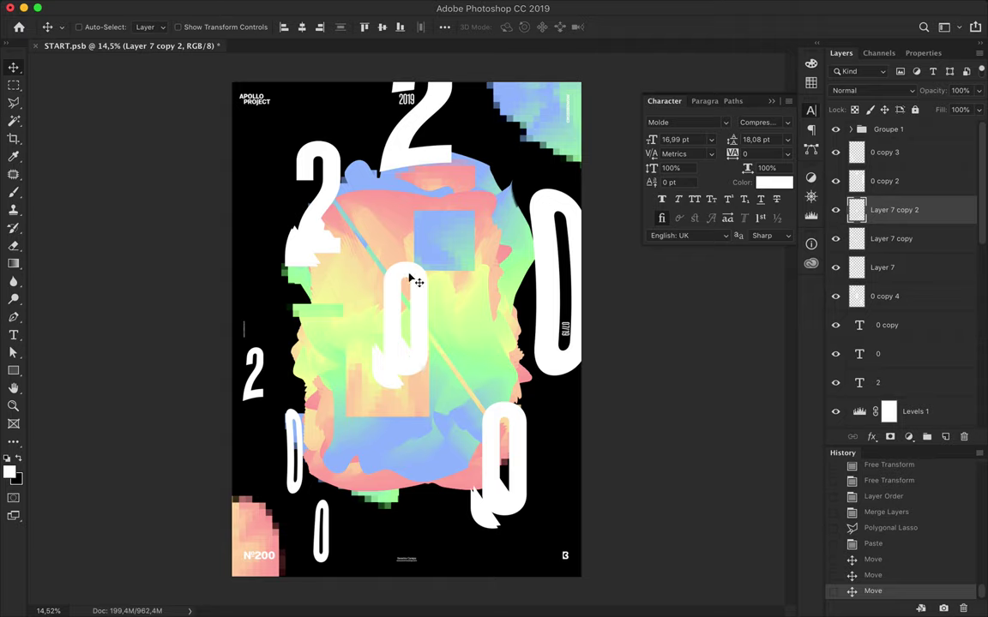
Cut a second slice onto the centre 0, resize it, and add a narrower copy
click(926, 300)
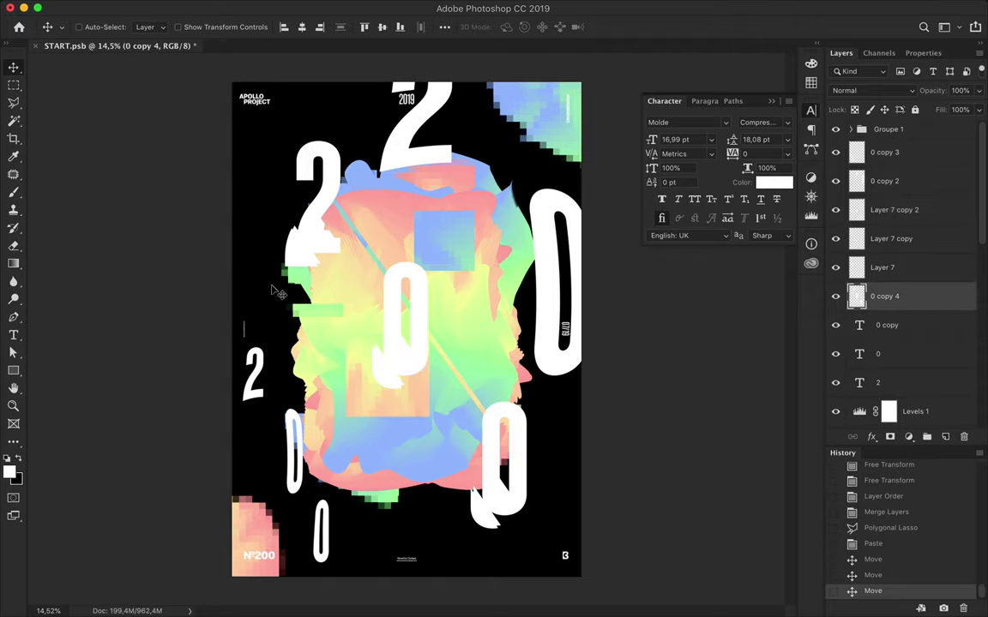
key(l)
click(403, 257)
click(414, 403)
key(ctrl+c)
key(ctrl+v)
key(v)
mouse_move(405, 301)
mouse_down()
mouse_move(452, 320)
mouse_move(446, 283)
mouse_move(456, 309)
mouse_move(481, 305)
mouse_move(473, 302)
mouse_up()
key(ctrl+t)
key(Return)
key(ctrl+t)
key(Return)
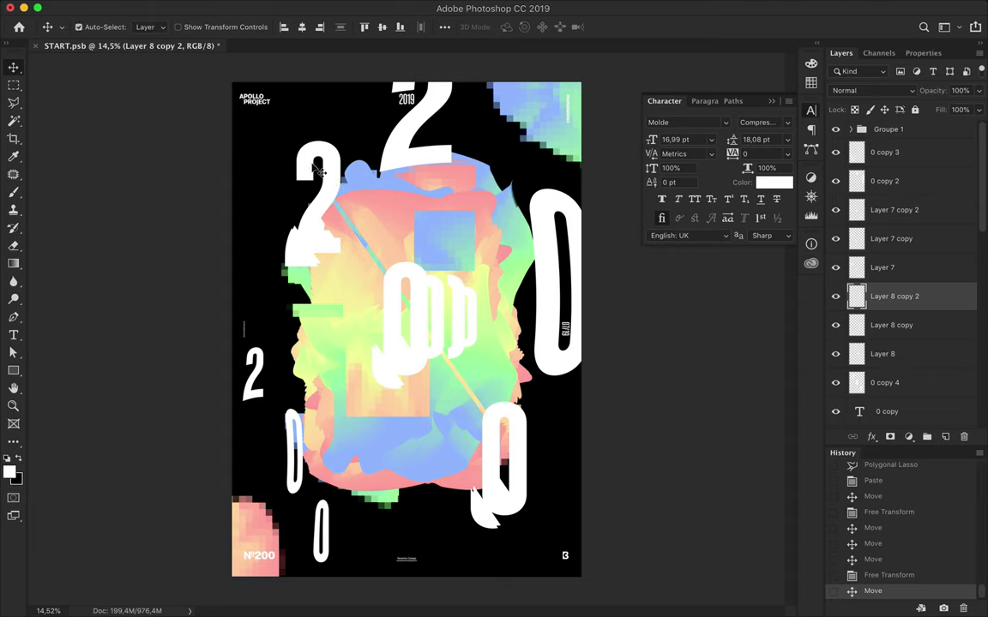
Cut a piece of the 2, move it up to the top left, and scale it smaller
click(318, 170)
key(l)
click(343, 123)
key(ctrl+c)
key(ctrl+v)
key(v)
drag(329, 176, 329, 137)
key(ctrl+t)
mouse_move(336, 96)
mouse_down()
mouse_move(321, 115)
mouse_move(328, 129)
mouse_up()
key(Return)
Raise the Levels 1 black input point to 108 to deepen the shadows
click(811, 197)
click(787, 141)
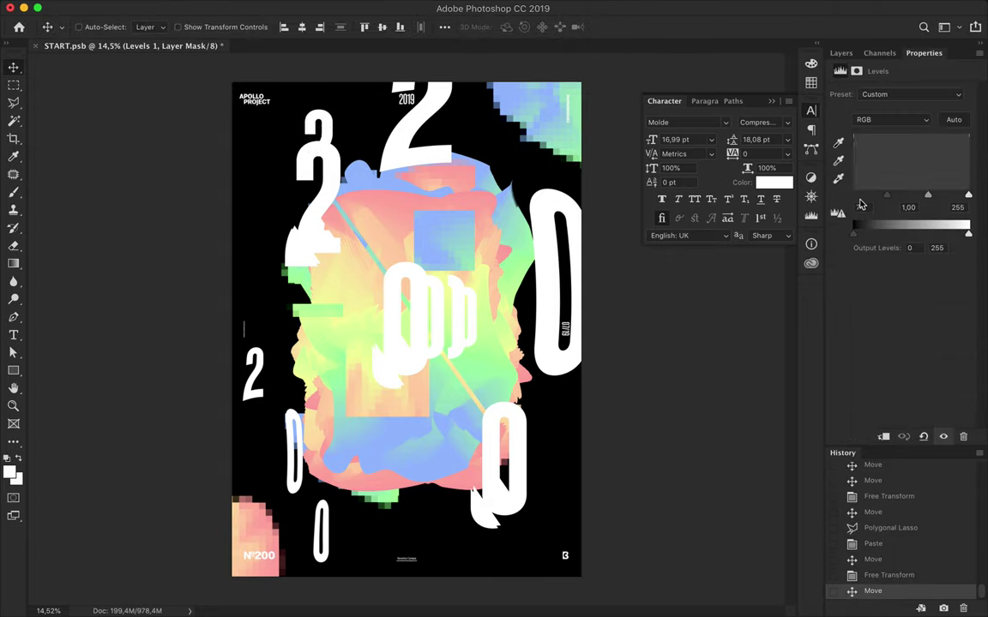
drag(853, 196, 900, 203)
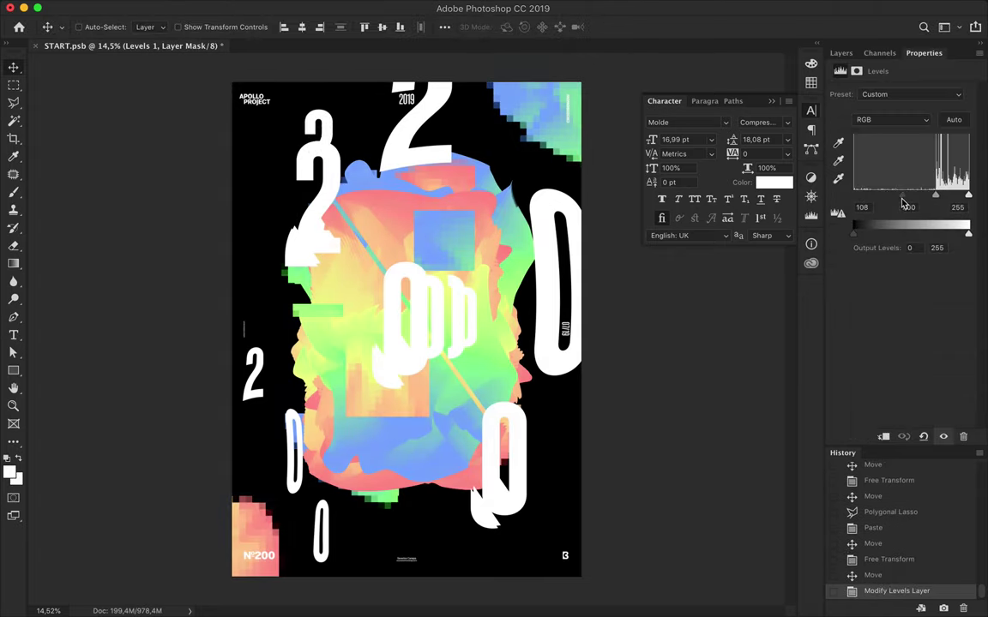
click(840, 54)
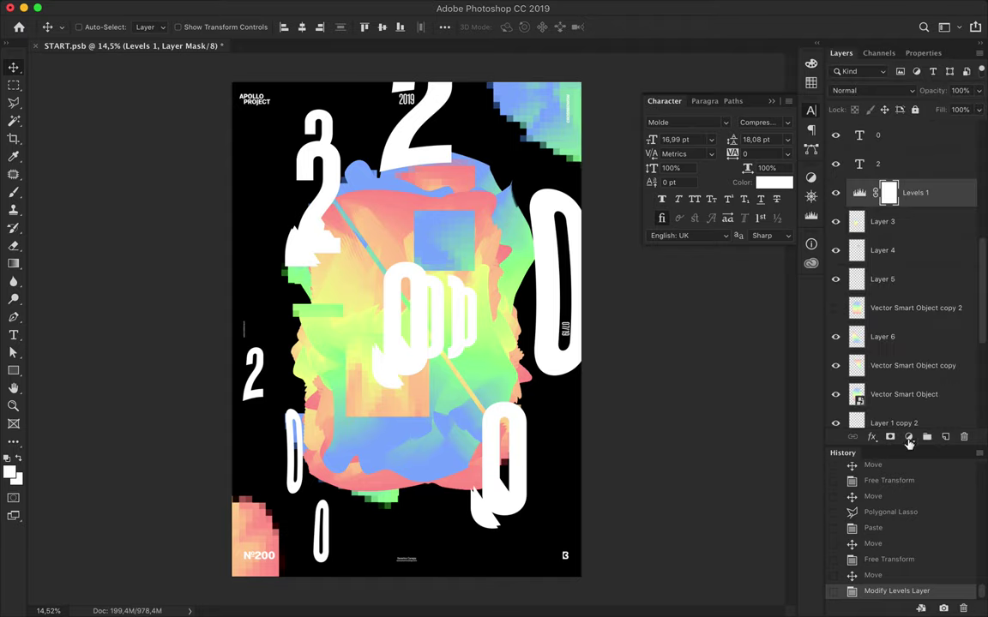
Try a Hue/Saturation adjustment with saturation, hue and lightness shifts, then delete it
click(909, 438)
click(892, 560)
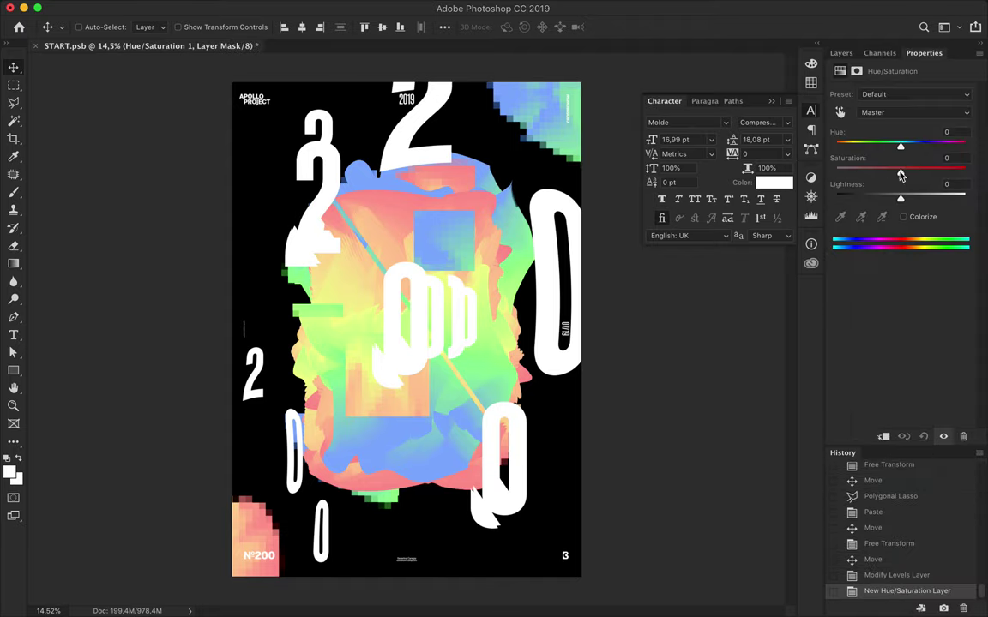
drag(900, 173, 891, 172)
click(954, 158)
text(0)
drag(901, 146, 983, 147)
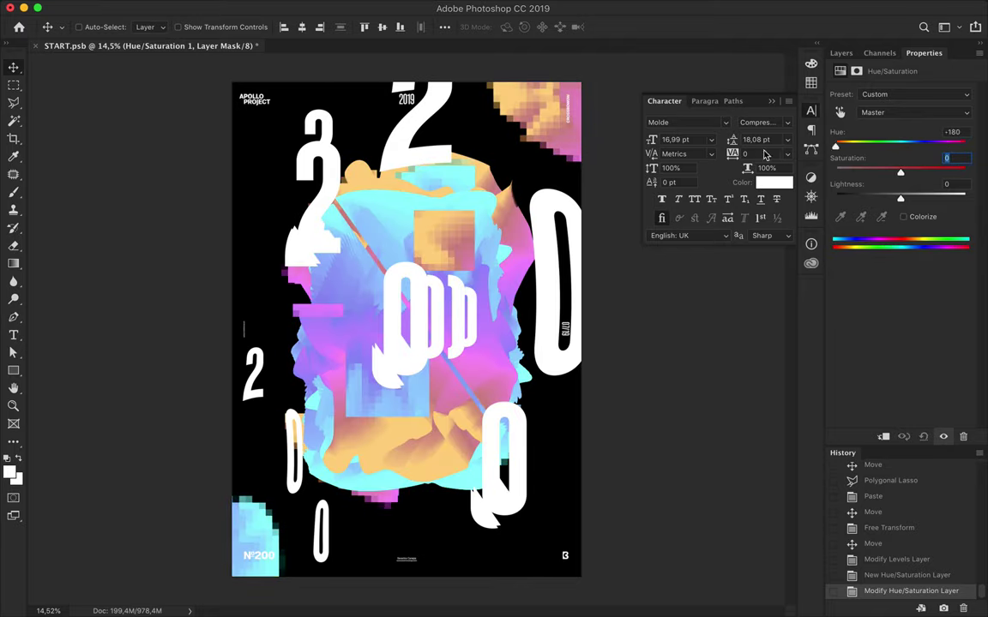
drag(842, 148, 900, 151)
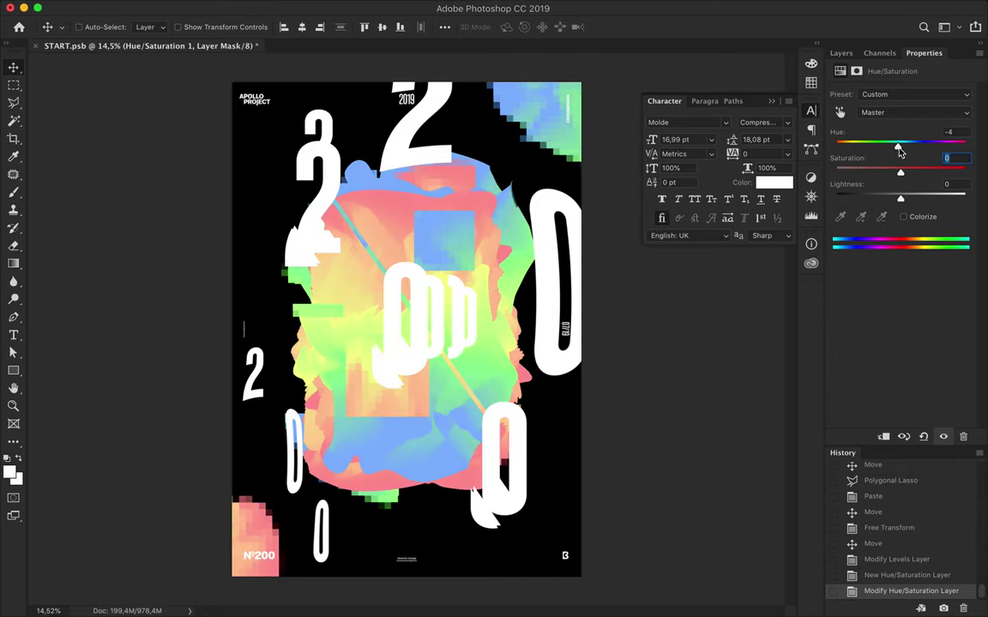
mouse_move(903, 202)
mouse_down()
mouse_move(866, 199)
mouse_move(965, 198)
mouse_up()
key(Delete)
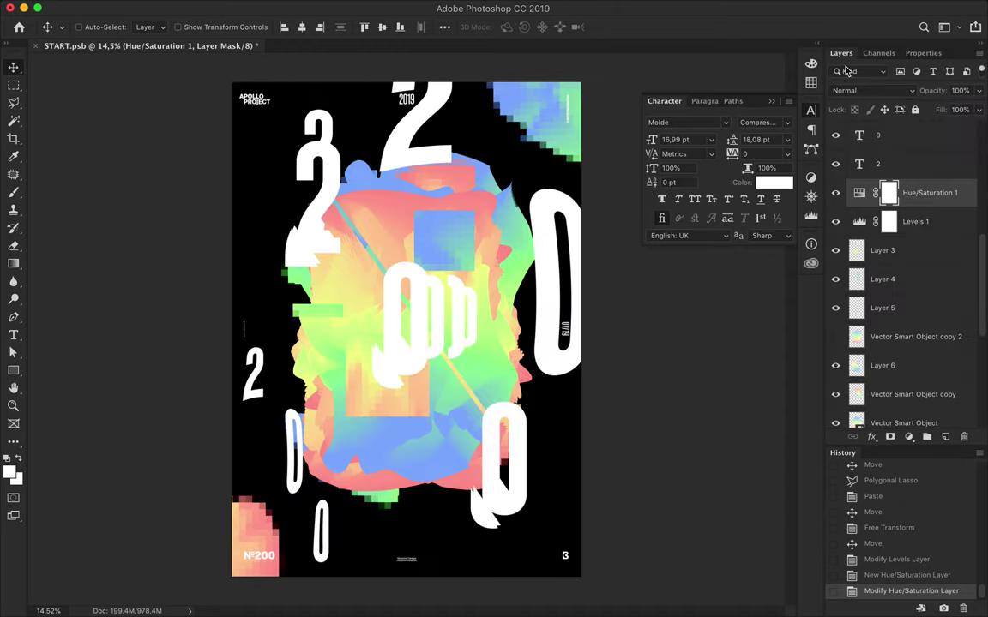
key(XF86MonBrightnessUp)
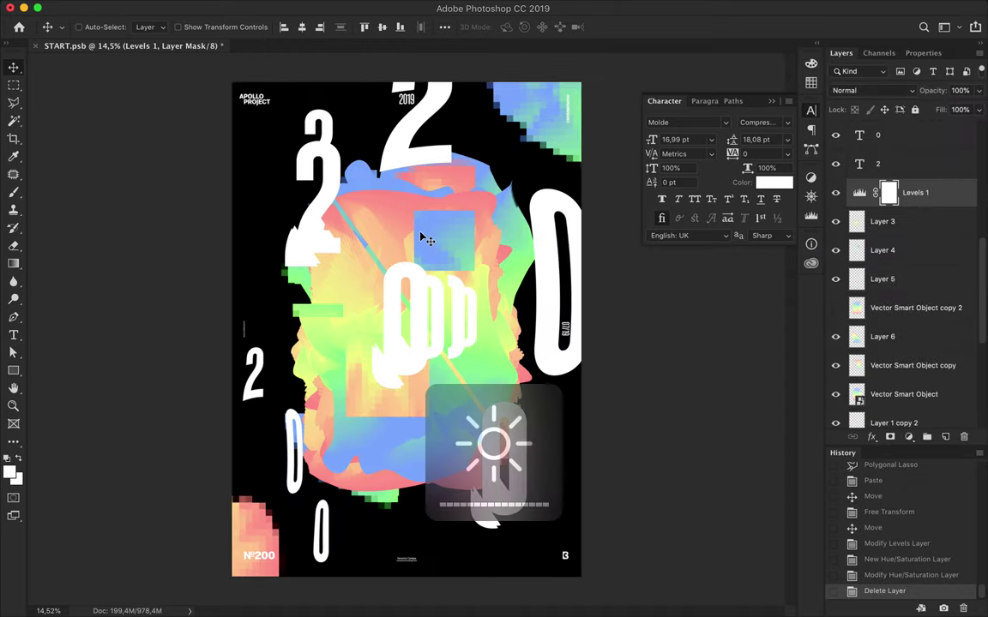
Duplicate the cut 2 piece down-left and nudge it into place
drag(292, 124, 296, 172)
scroll(310, 165, up, 3)
scroll(310, 165, up, 2)
scroll(258, 129, up, 2)
drag(254, 126, 254, 128)
key(ctrl+0)
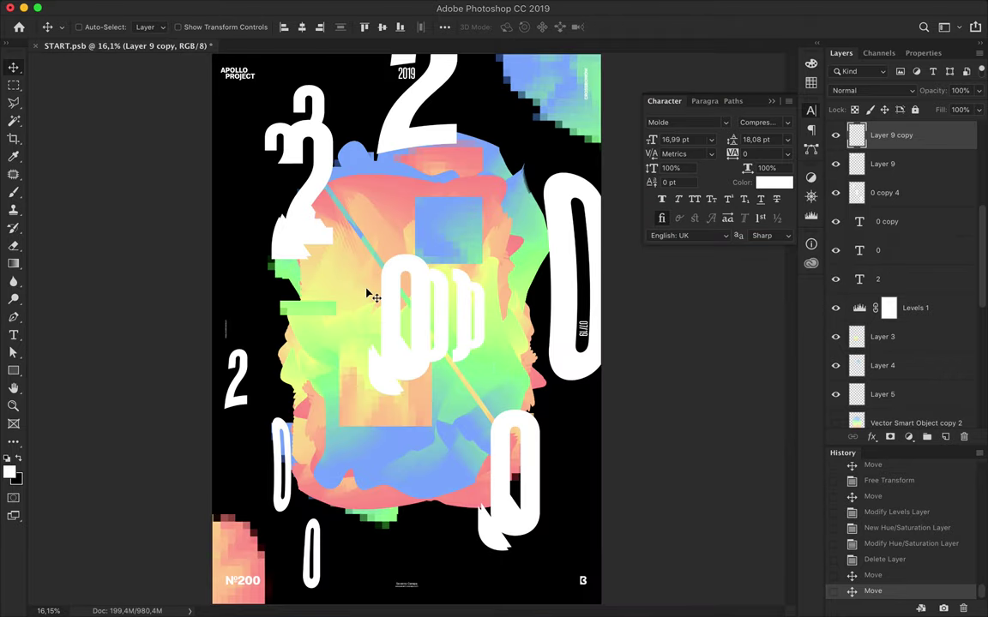
scroll(370, 295, down, 1)
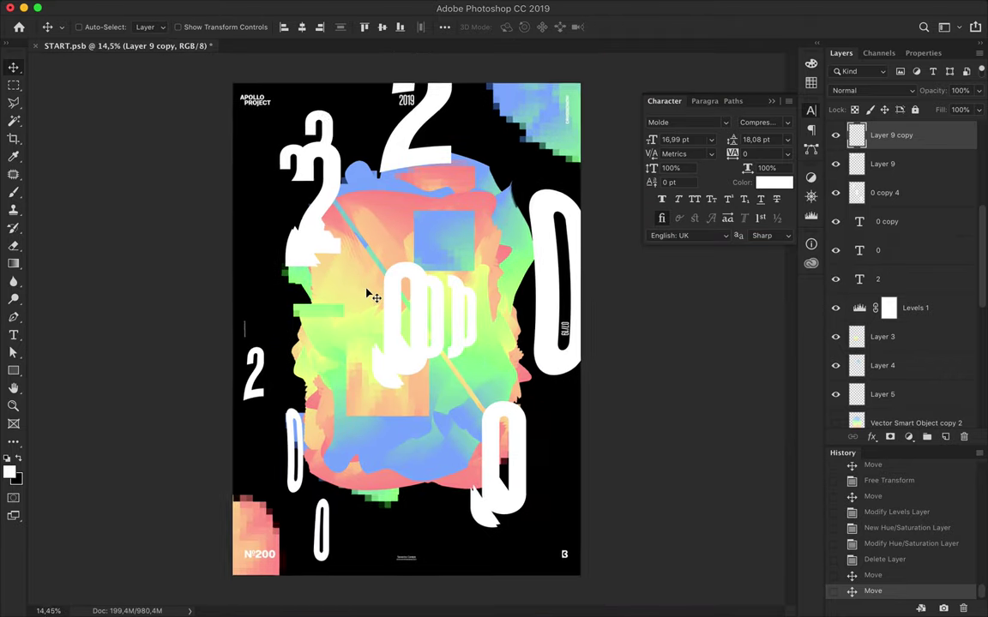
Move the 0 copy 2 layer down the stack, below the colourful blob layers
ctrl+click(555, 210)
drag(908, 353, 924, 373)
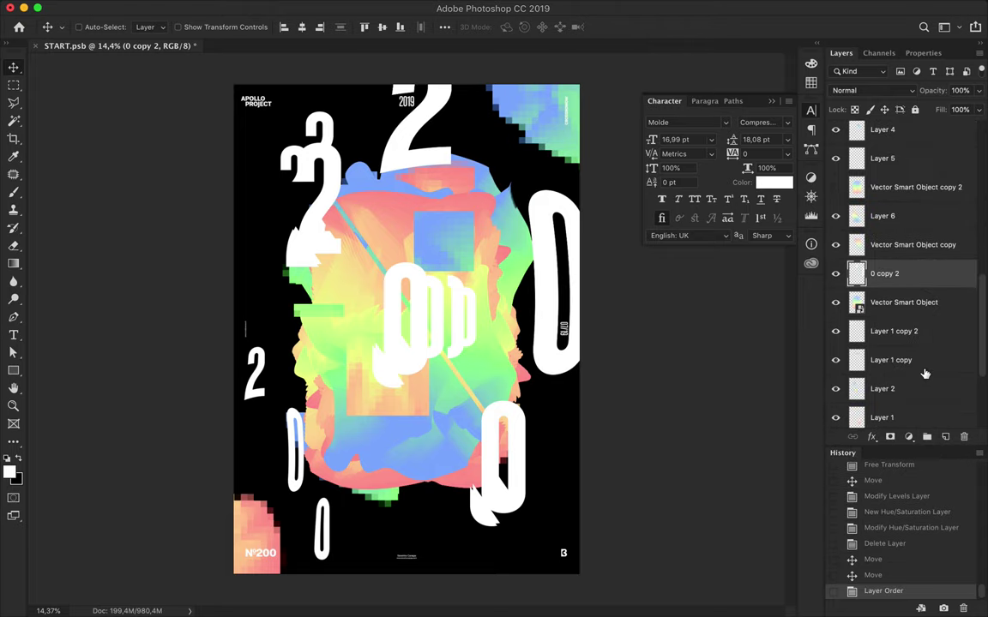
mouse_move(924, 373)
mouse_down()
mouse_move(878, 319)
mouse_move(897, 413)
mouse_move(871, 215)
mouse_up()
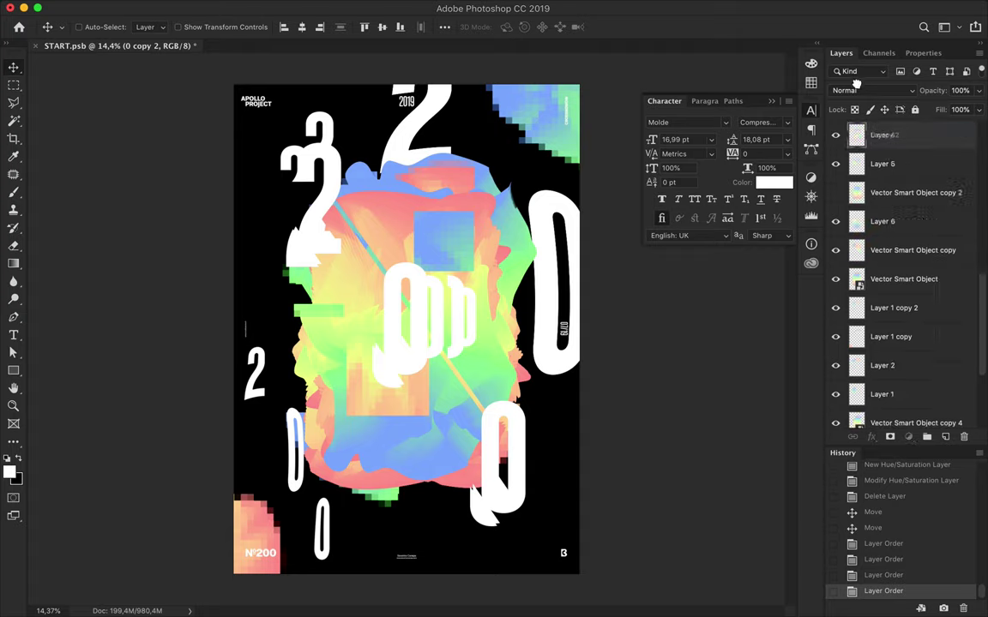
Scale down the small central slice and the small 200 column
click(461, 324)
key(ctrl+t)
drag(479, 363, 472, 319)
key(Return)
scroll(463, 334, up, 2)
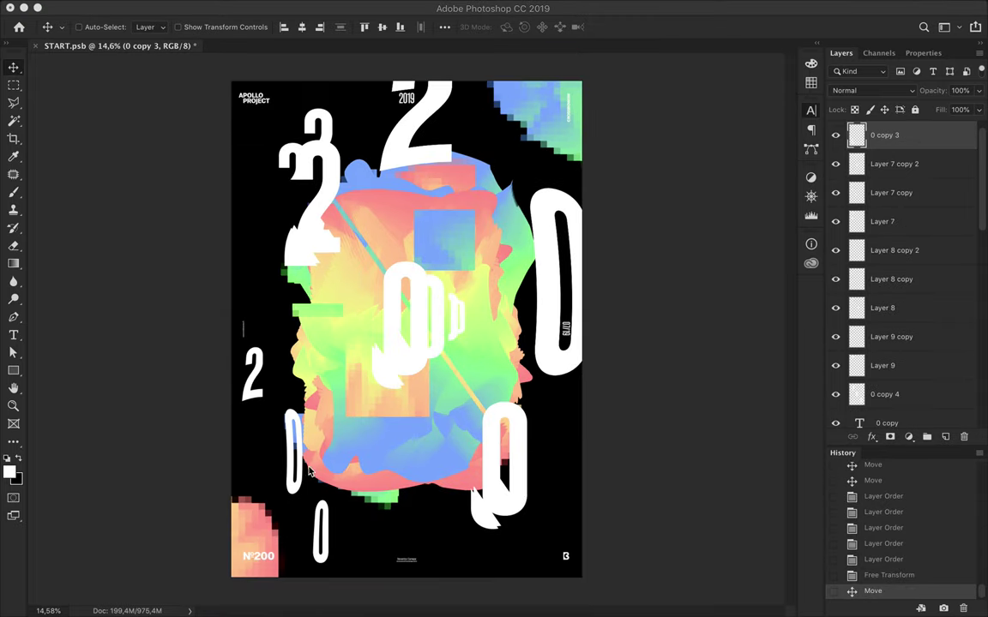
key(ctrl+t)
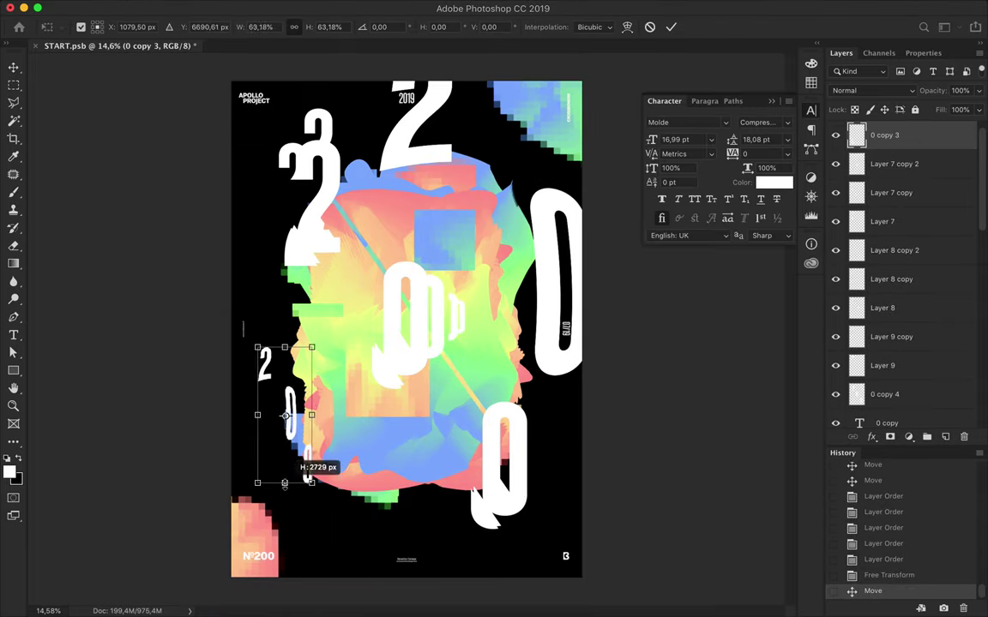
drag(244, 328, 287, 483)
key(Return)
Shrink the central slice fragments to about 69%
click(294, 254)
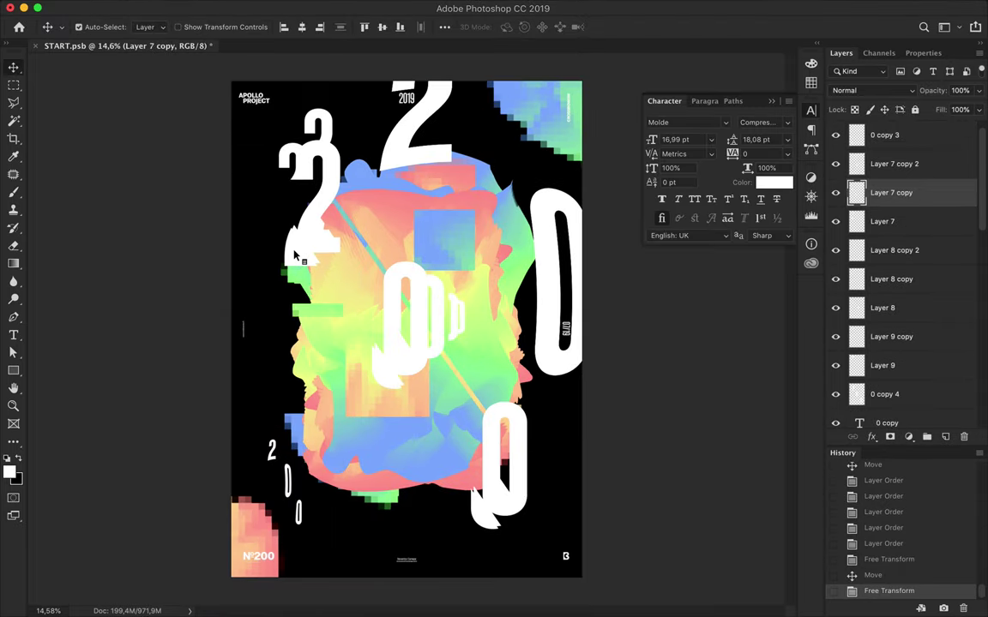
drag(318, 271, 320, 266)
key(ctrl+t)
mouse_move(455, 480)
mouse_down()
mouse_move(433, 434)
mouse_move(404, 500)
mouse_up()
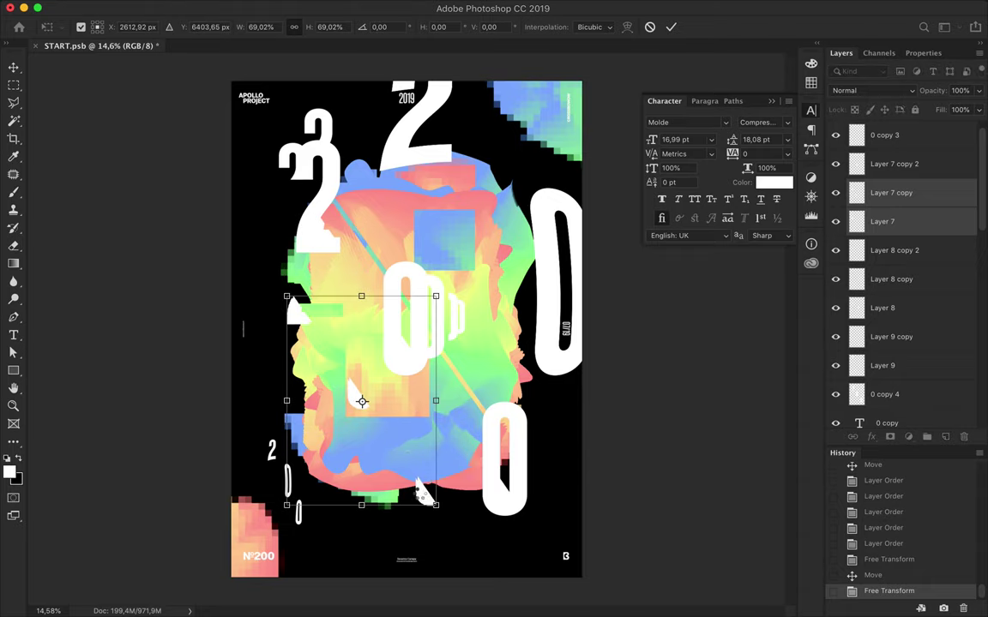
key(Return)
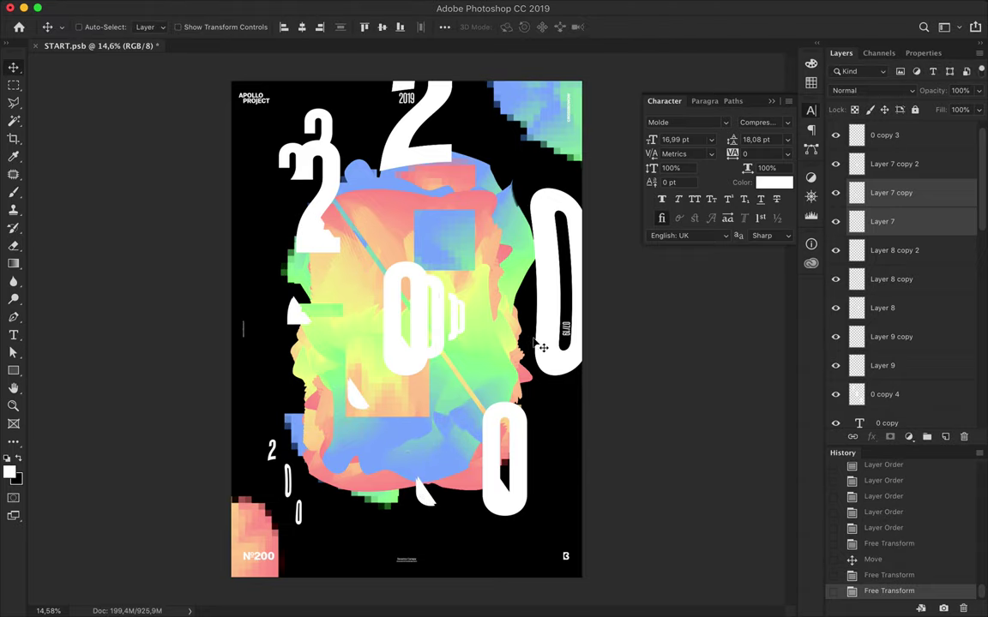
Shrink the big 0 copy 2 layer toward its top edge
ctrl+click(553, 302)
key(ctrl+t)
drag(535, 543, 535, 328)
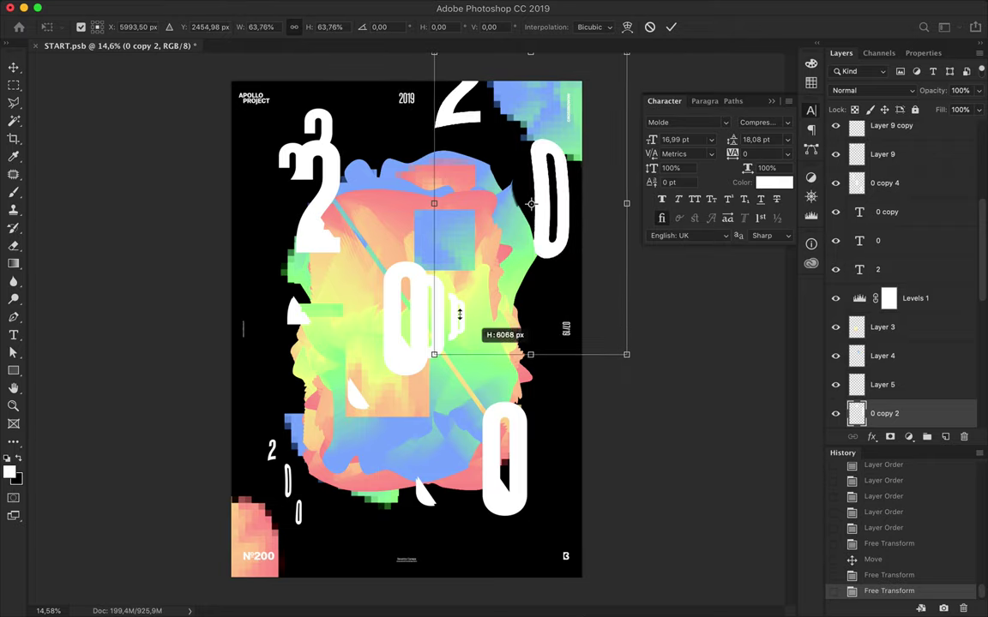
Shrink Layer 7 copy 2 to about 85% and shift it up slightly left
key(Return)
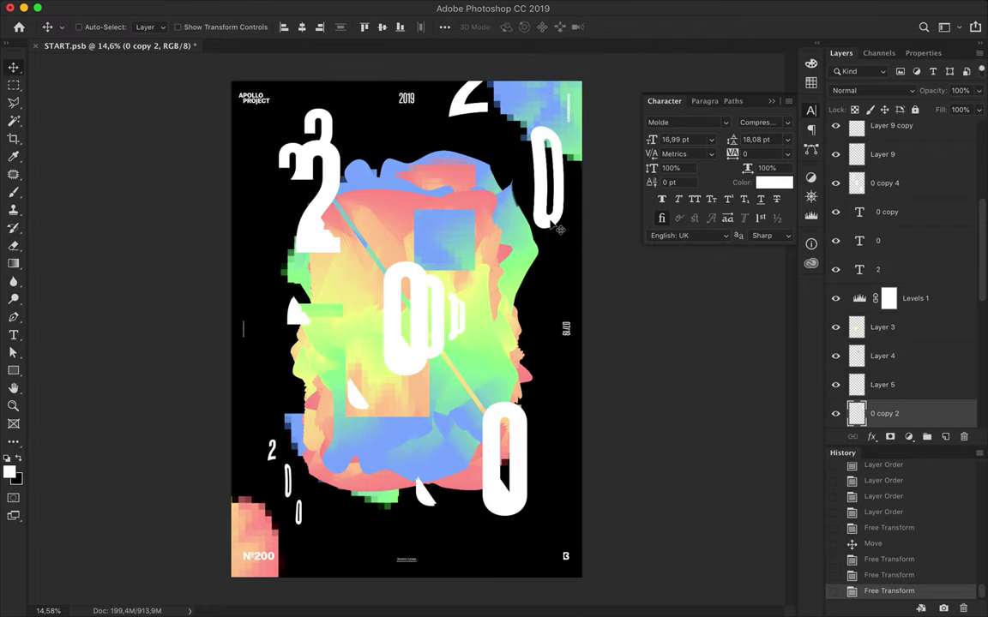
ctrl+click(343, 240)
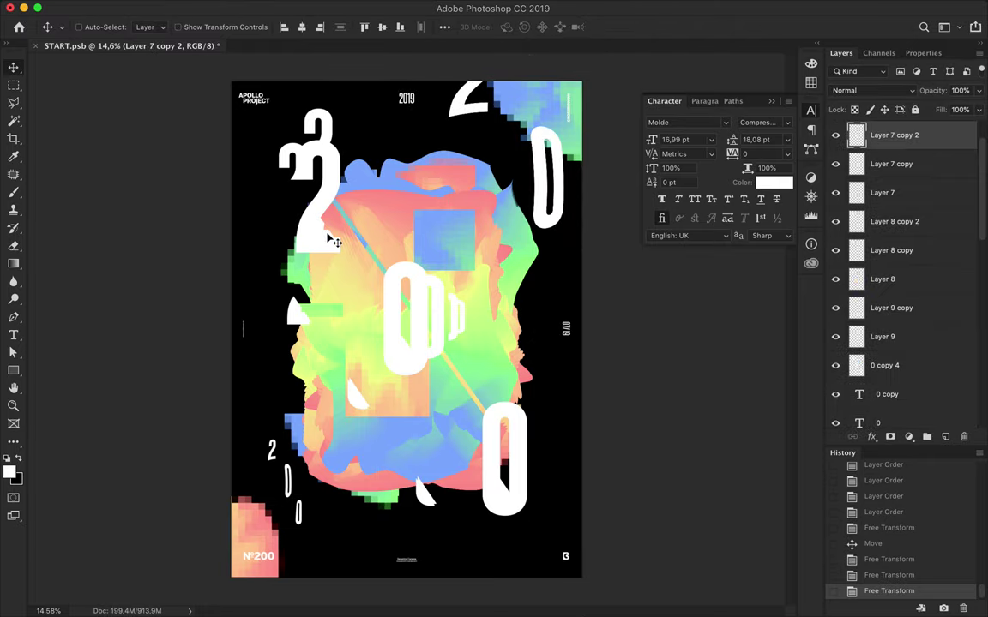
key(ctrl+t)
drag(402, 209, 412, 251)
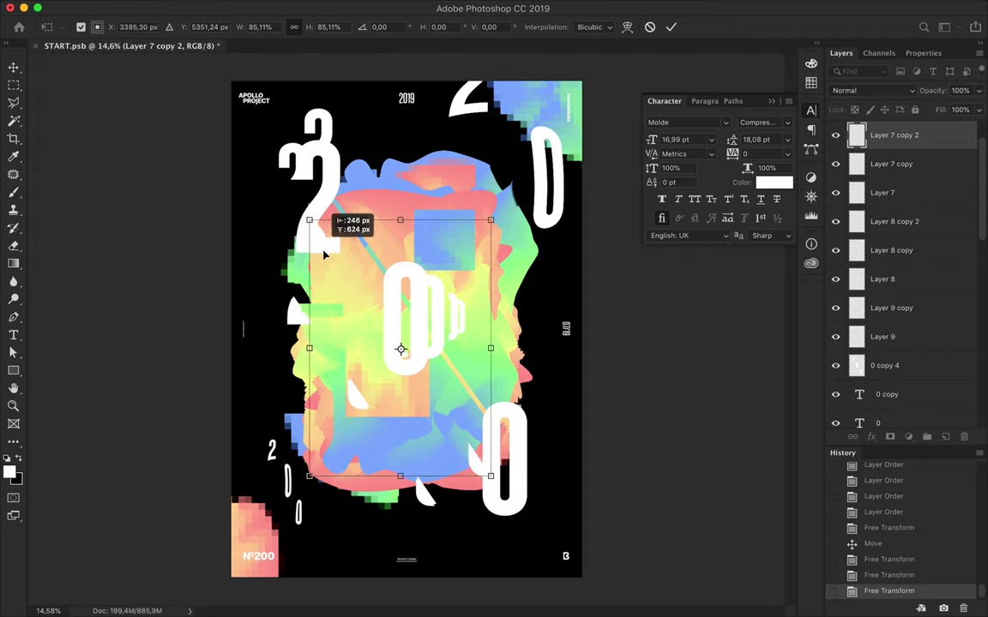
drag(424, 312, 419, 287)
key(Return)
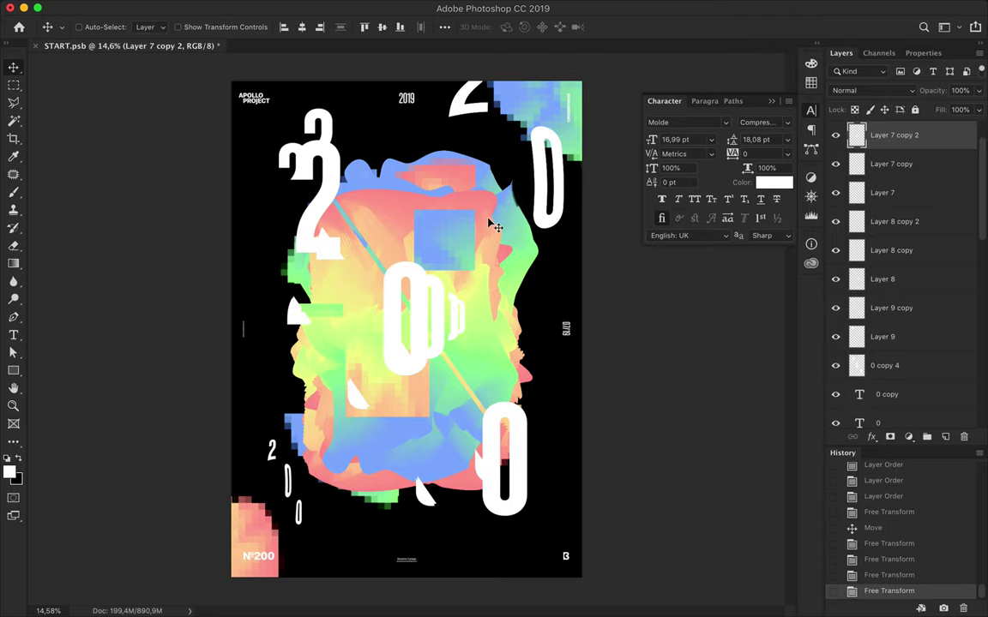
Cut a piece from 0 copy 4, move it toward the top centre, and shrink both pieces
click(417, 279)
key(l)
click(374, 292)
key(ctrl+c)
key(ctrl+v)
key(v)
mouse_move(382, 274)
mouse_down()
mouse_move(416, 249)
mouse_move(403, 218)
mouse_move(439, 187)
mouse_up()
shift+click(413, 251)
key(ctrl+t)
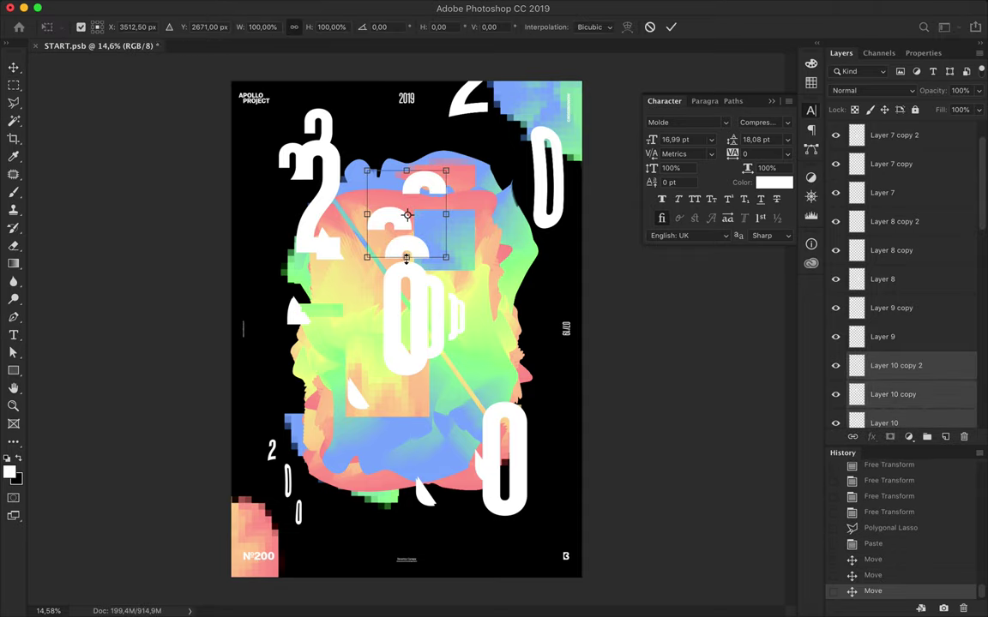
drag(420, 235, 414, 211)
key(Return)
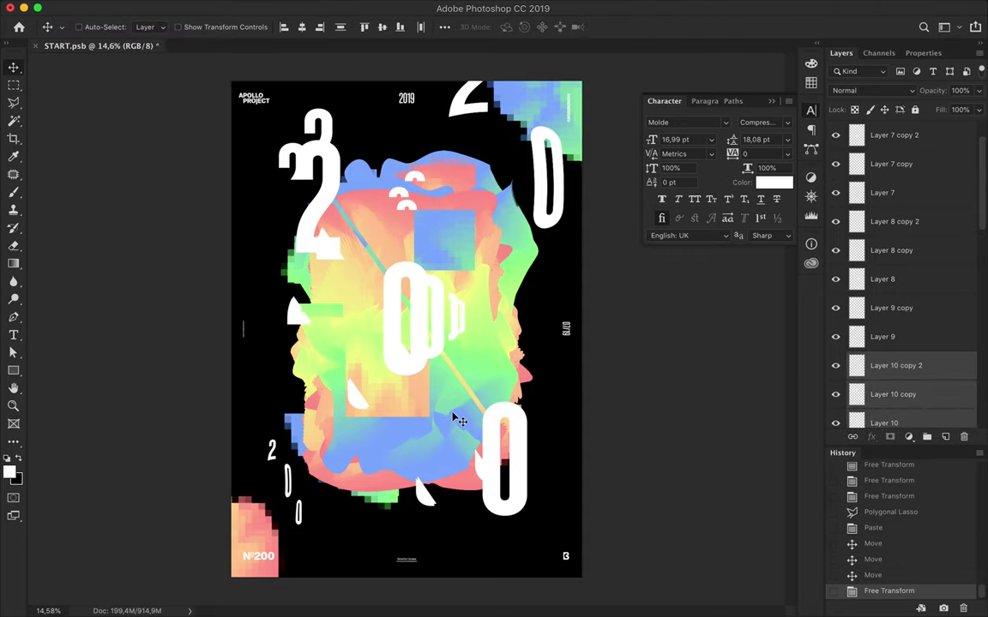
Shrink the 0 copy 2 layer to a tiny size, then delete it
click(540, 182)
key(ctrl+t)
mouse_move(531, 309)
mouse_down()
mouse_move(531, 89)
mouse_move(514, 159)
mouse_up()
key(Return)
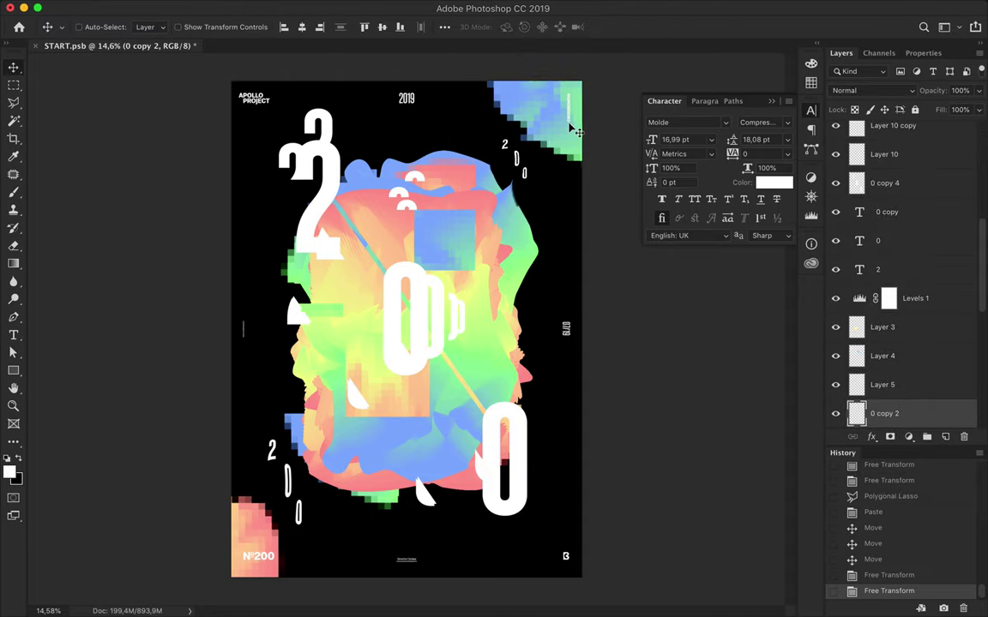
key(Delete)
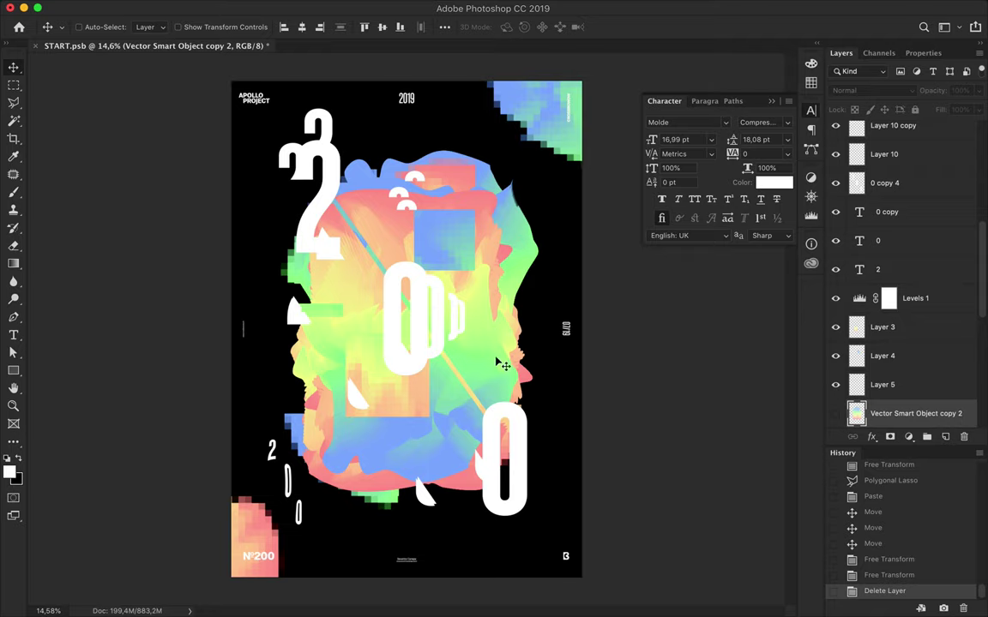
Cut a slice of the bottom 0, place it right of the 0 at 72%, and duplicate it
click(515, 443)
key(l)
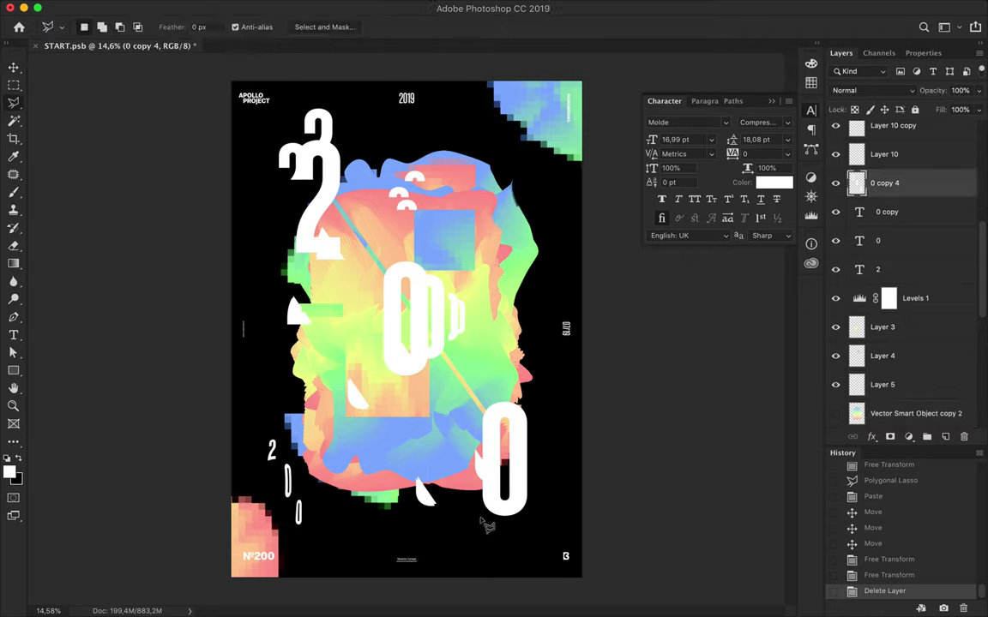
click(487, 526)
key(ctrl+c)
key(ctrl+v)
key(v)
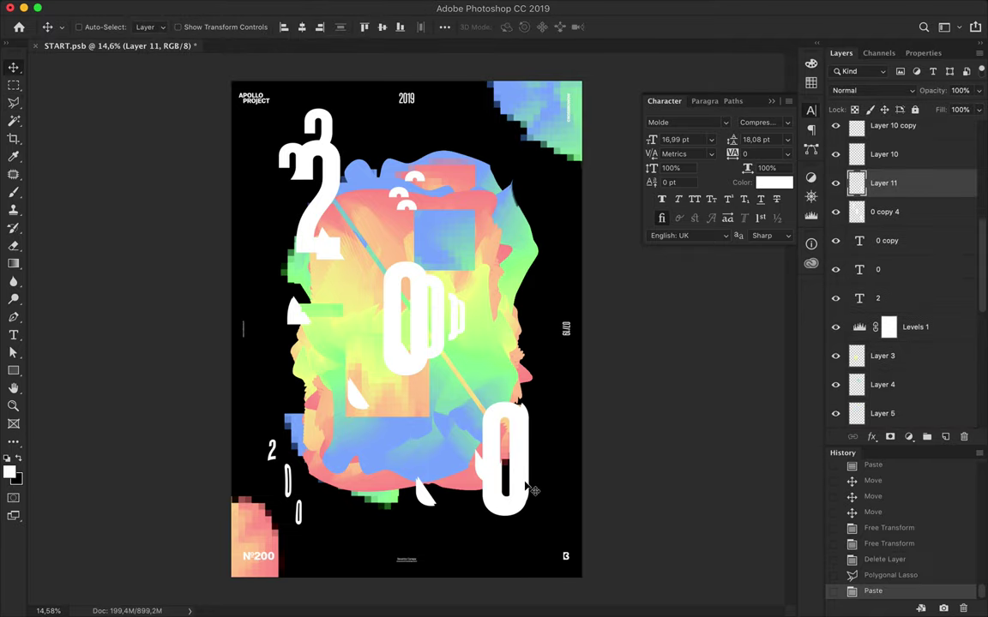
drag(514, 503, 551, 503)
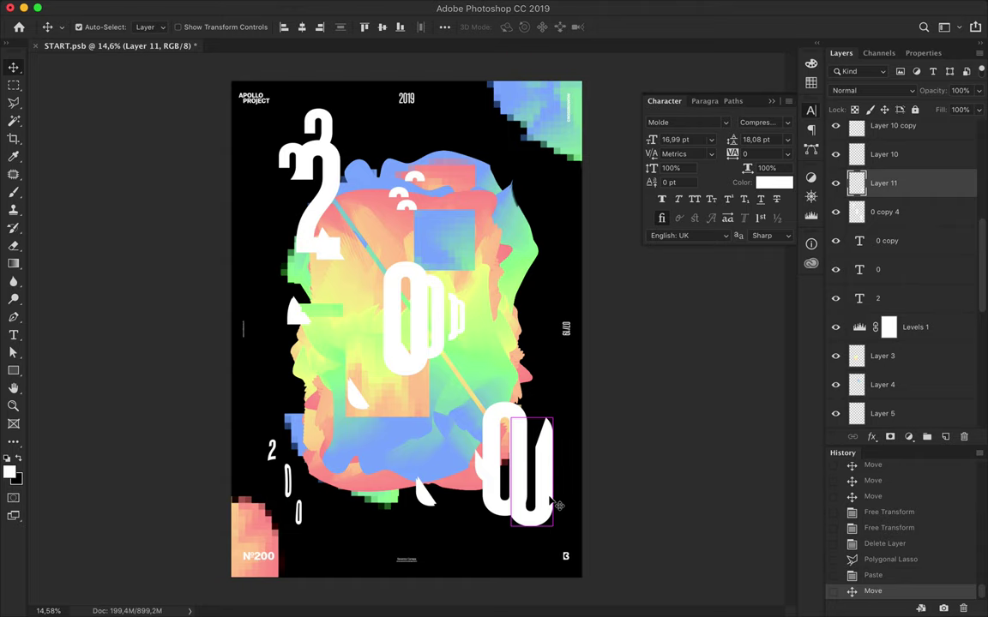
key(ctrl+t)
mouse_move(553, 407)
mouse_down()
mouse_move(537, 457)
mouse_move(558, 478)
mouse_up()
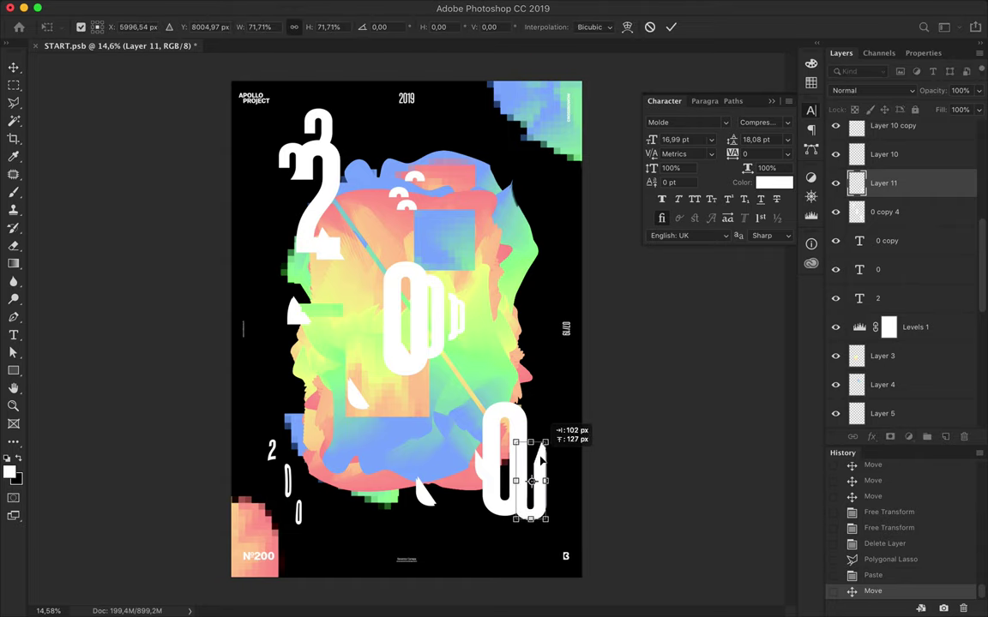
key(Return)
drag(497, 429, 505, 426)
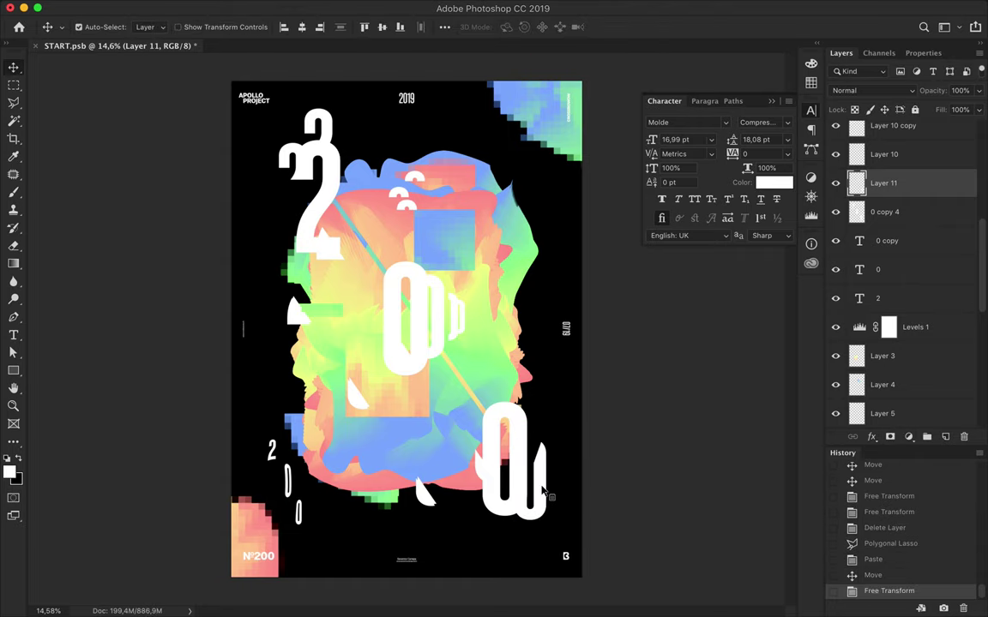
click(337, 8)
mouse_move(350, 222)
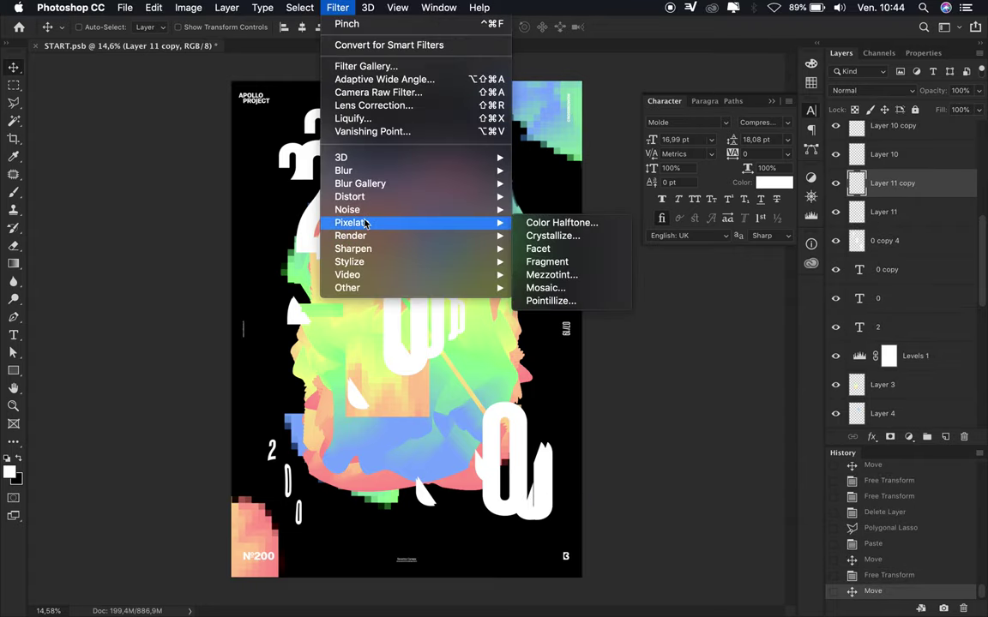
Apply Mosaic with cell size 200 to Layer 11 copy and Layer 9 copy 2
click(549, 288)
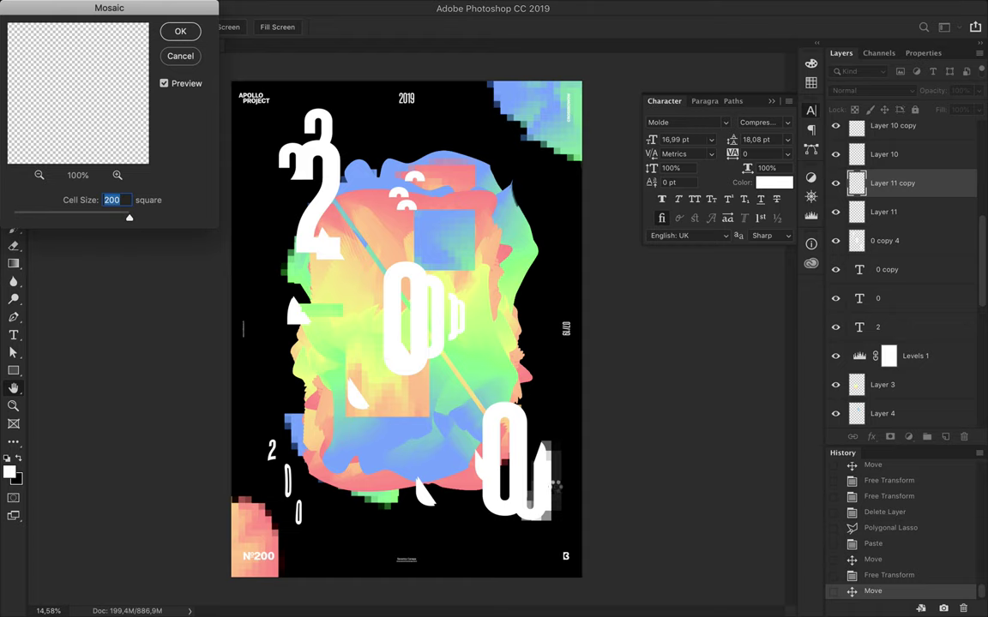
key(Return)
click(892, 243)
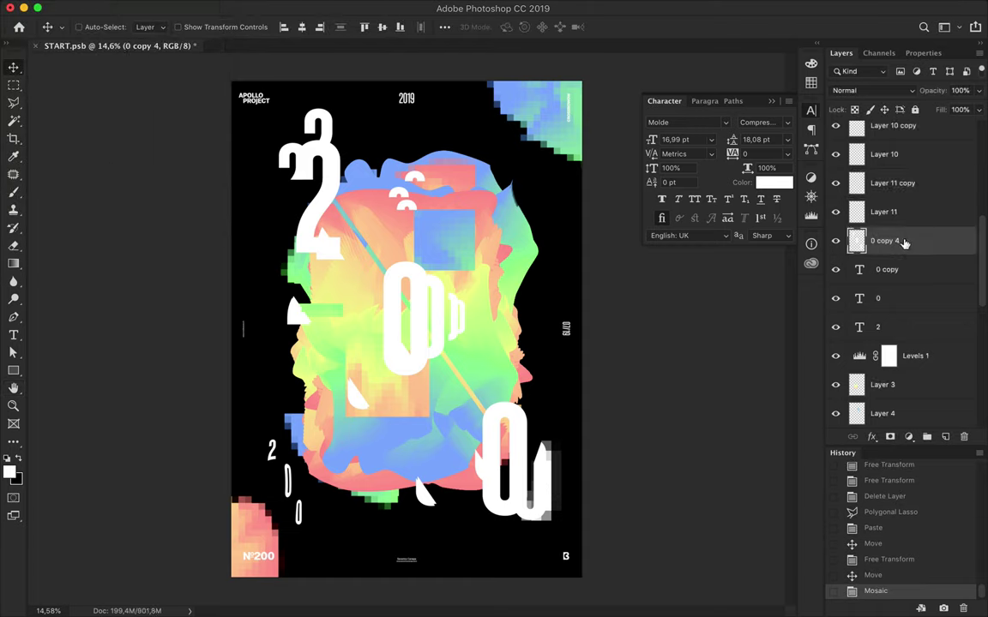
scroll(900, 257, up, 3)
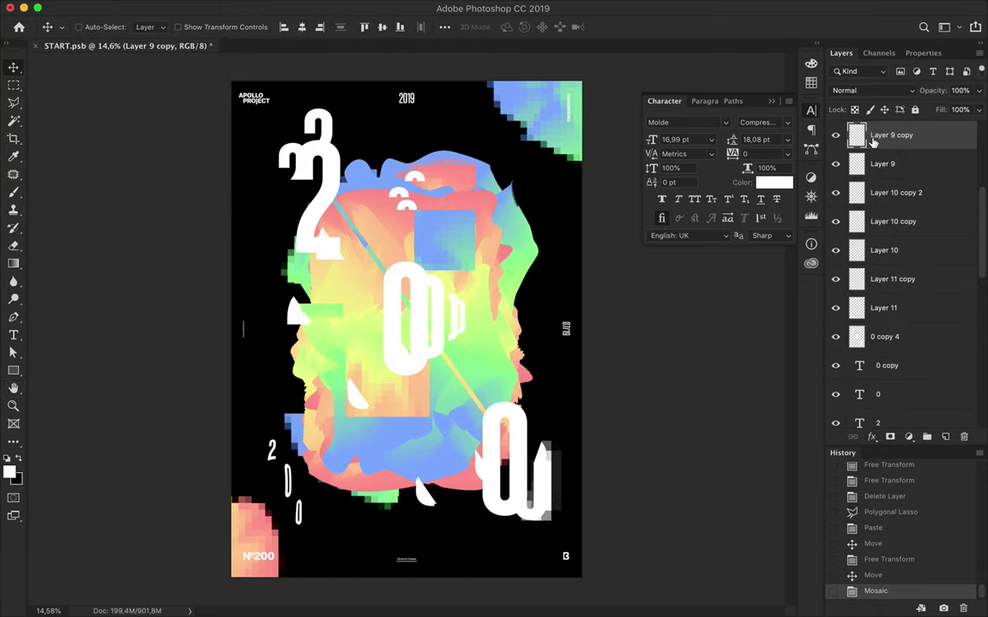
drag(891, 135, 891, 164)
click(337, 8)
click(540, 284)
key(Return)
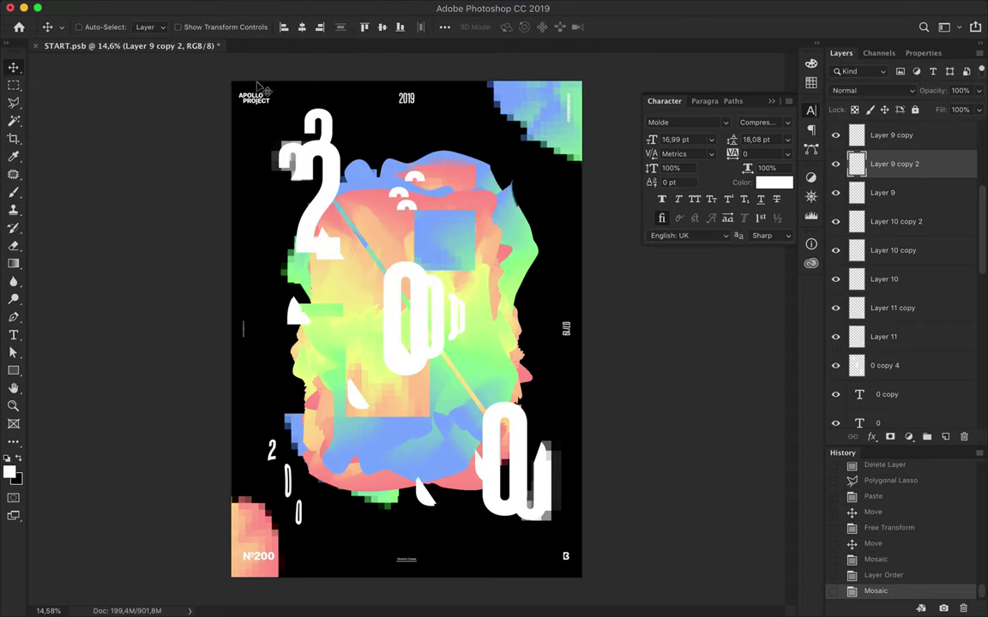
Duplicate the Layer 8 fragment, rotate it 180°, and place it on the central 0
click(436, 306)
drag(397, 278, 360, 283)
key(ctrl+t)
drag(386, 369, 432, 422)
drag(362, 315, 383, 314)
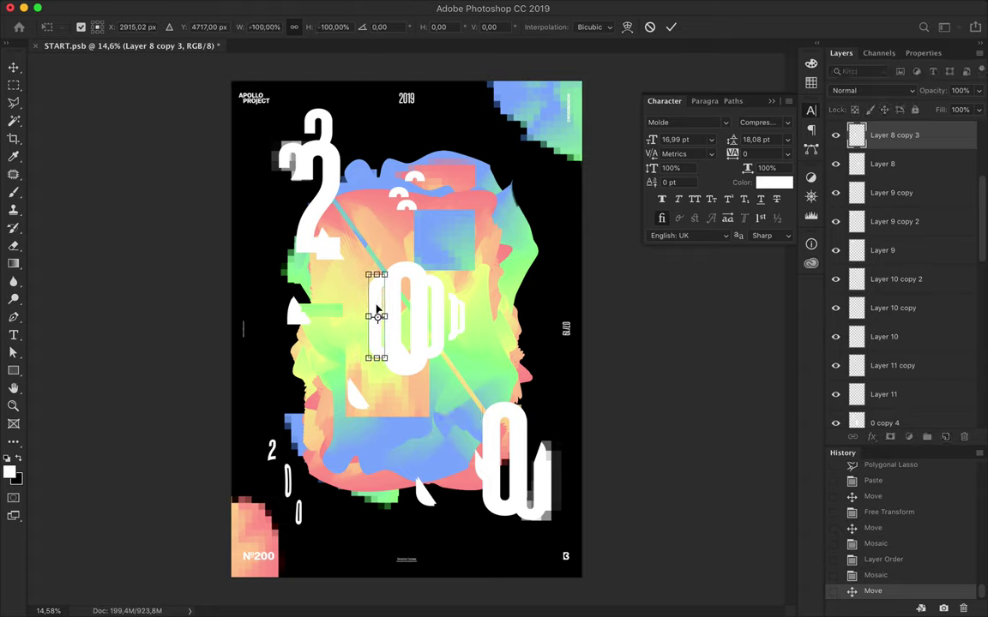
key(Return)
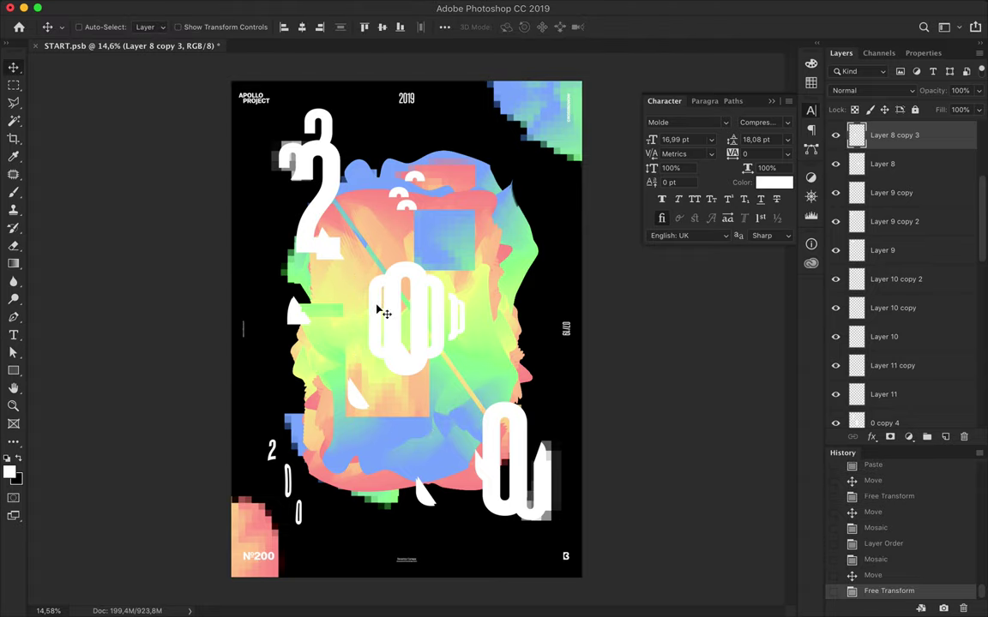
Pixelate the flipped slice with Mosaic, reapplying the filter twice more
key(a)
click(337, 7)
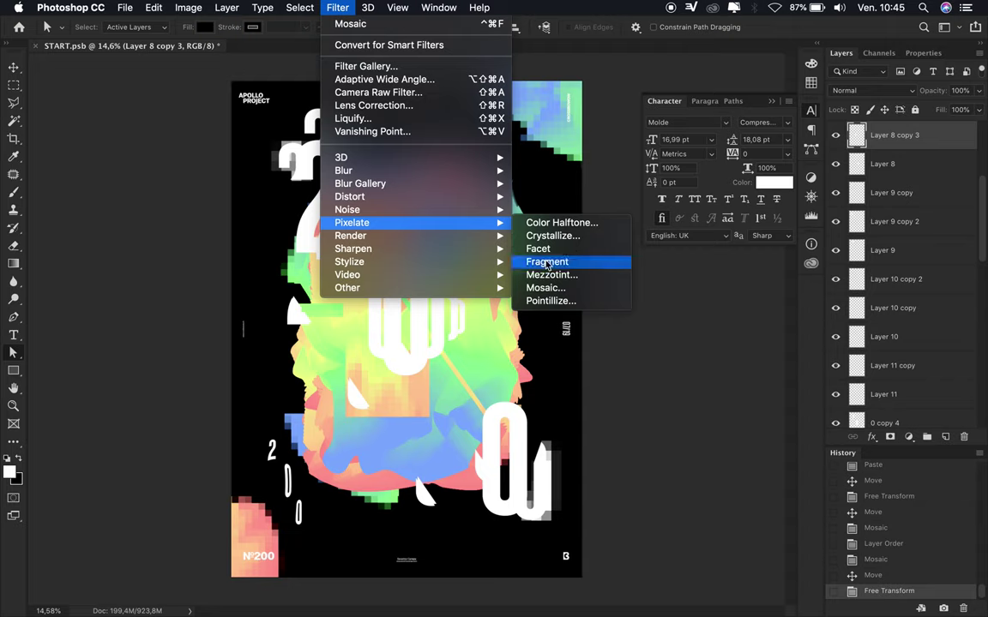
click(547, 310)
click(180, 31)
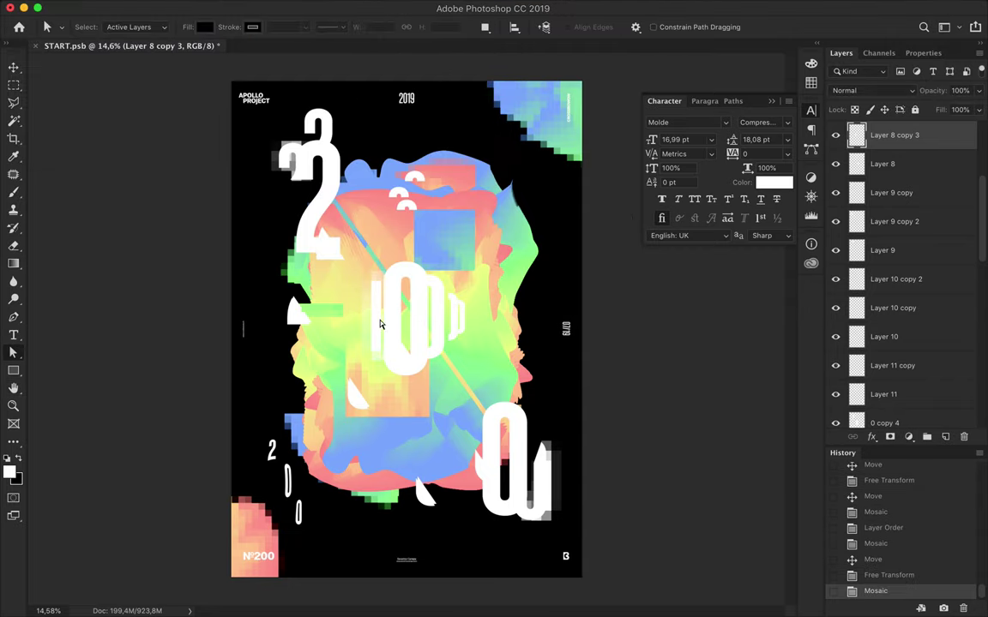
click(337, 7)
click(349, 24)
click(337, 7)
click(340, 24)
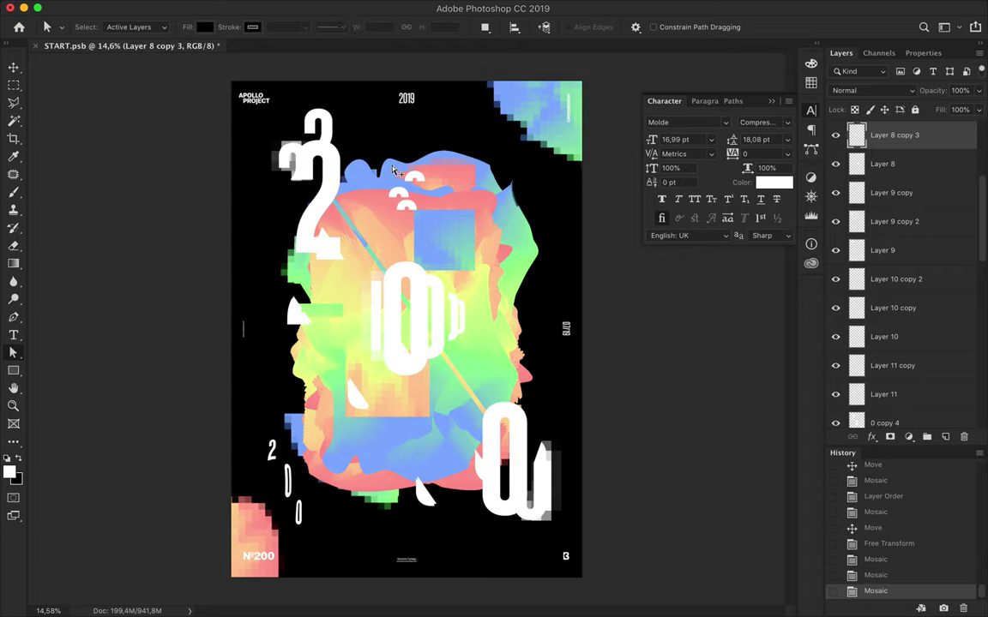
key(v)
click(372, 198)
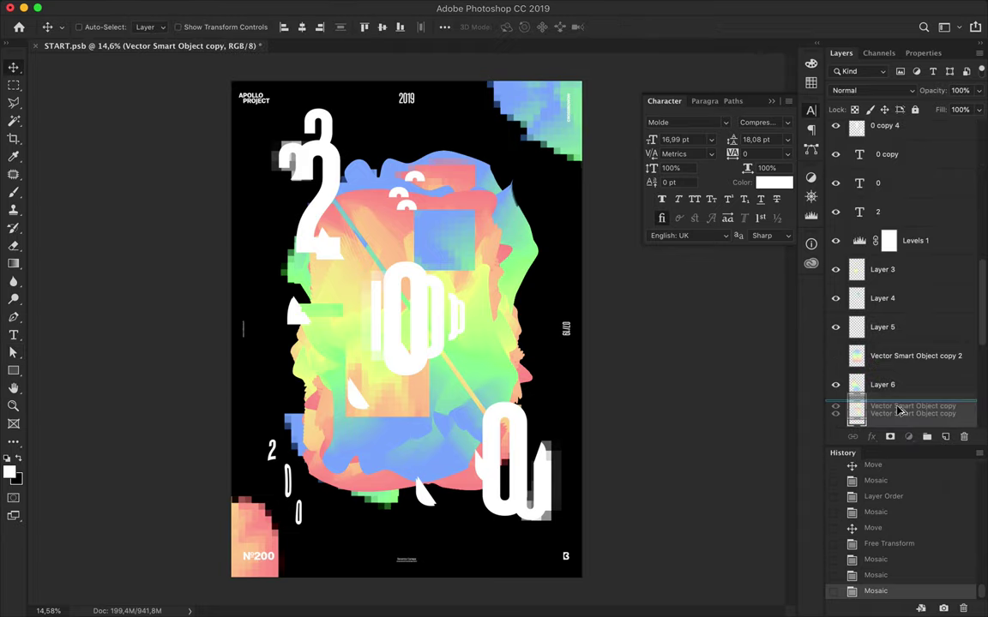
Add 235% noise within the layer's selection and blend the layer in Lighten mode
ctrl+click(856, 413)
click(338, 7)
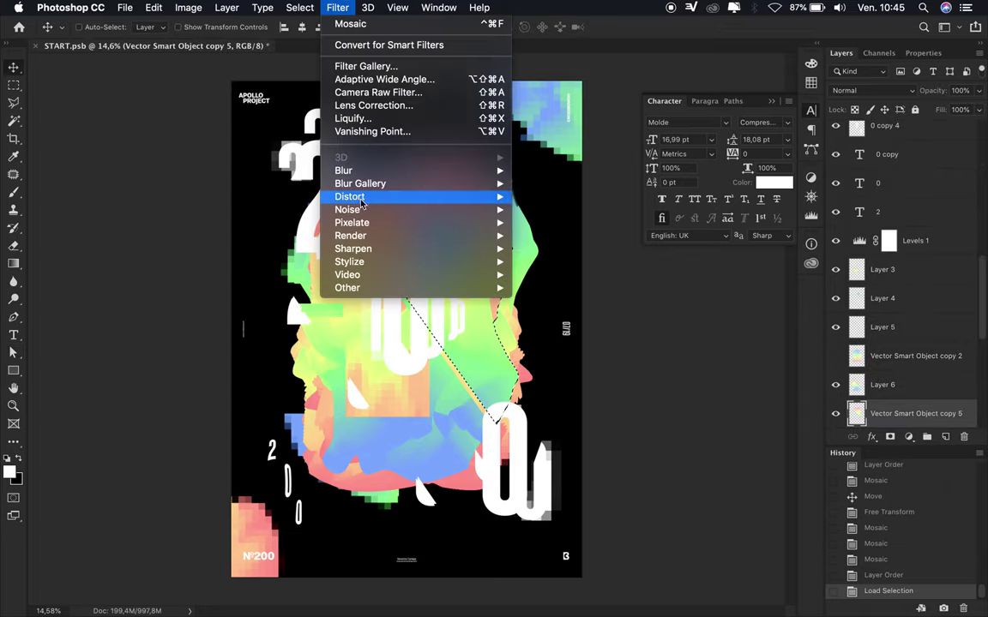
click(573, 210)
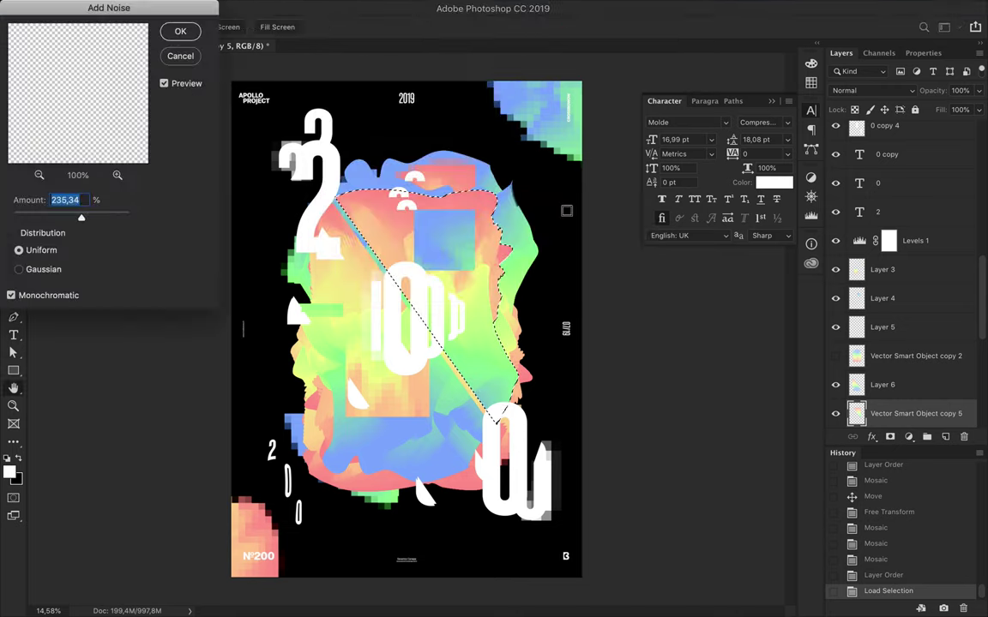
click(180, 31)
click(871, 90)
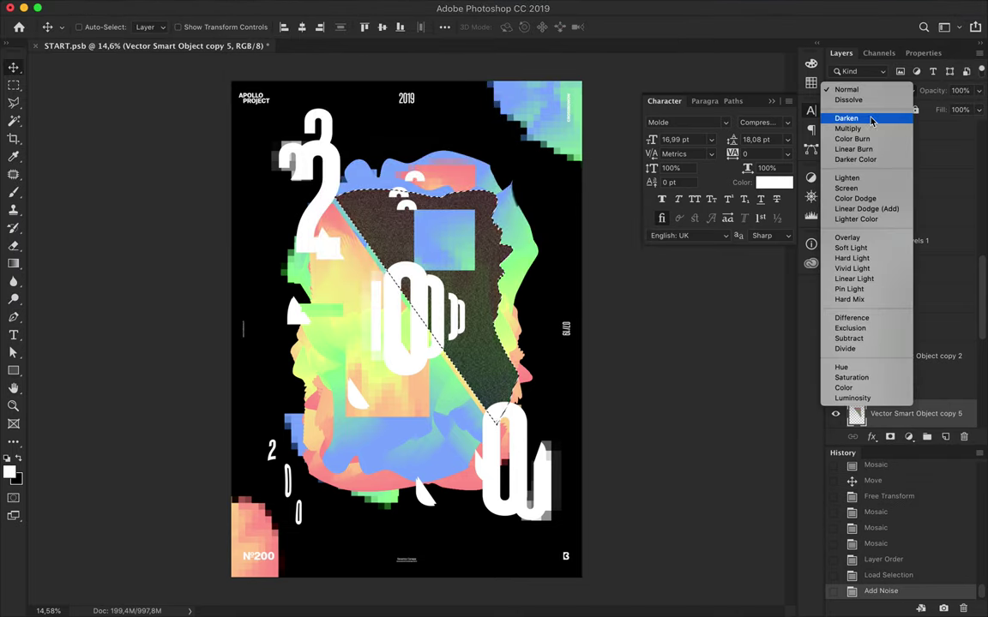
click(871, 185)
Deselect, zoom out to the full poster, and pick the Layer 4 patch with the Move tool
scroll(550, 217, up, 2)
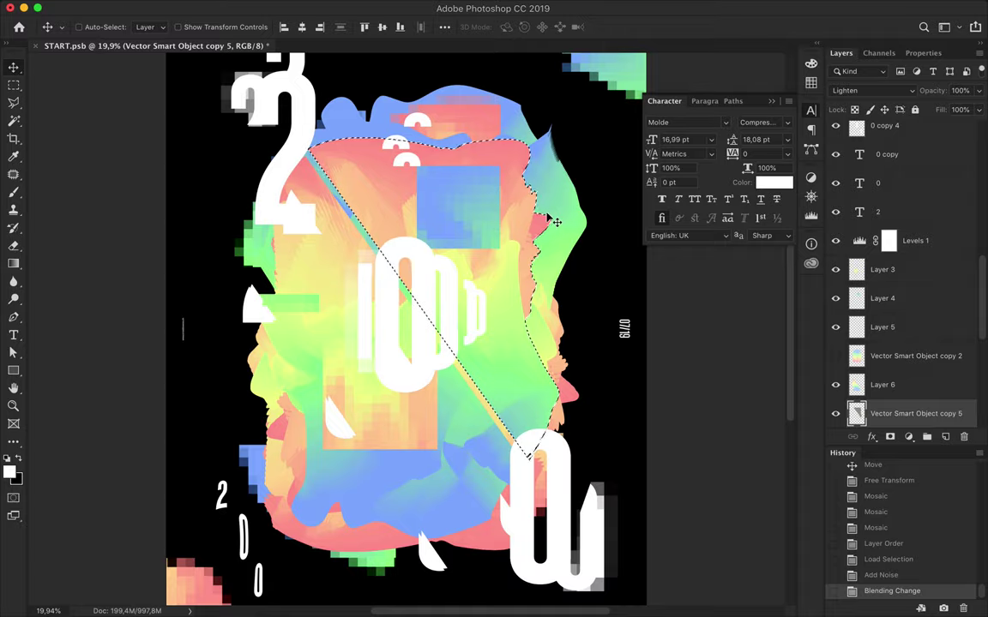
scroll(549, 217, up, 2)
scroll(550, 218, up, 2)
scroll(550, 218, down, 1)
scroll(550, 218, down, 1)
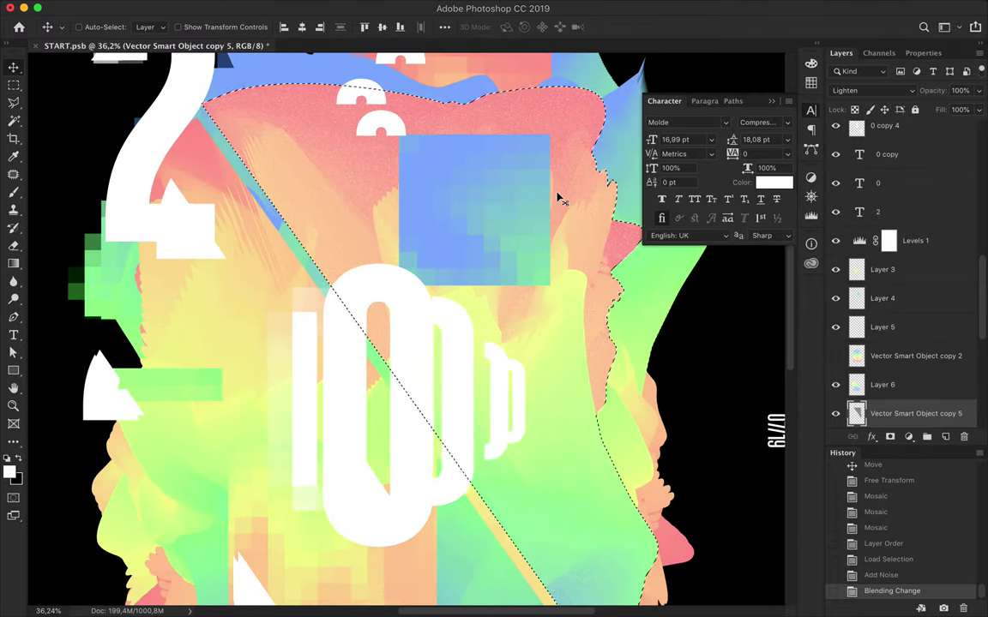
scroll(553, 214, down, 3)
key(m)
key(ctrl+d)
key(v)
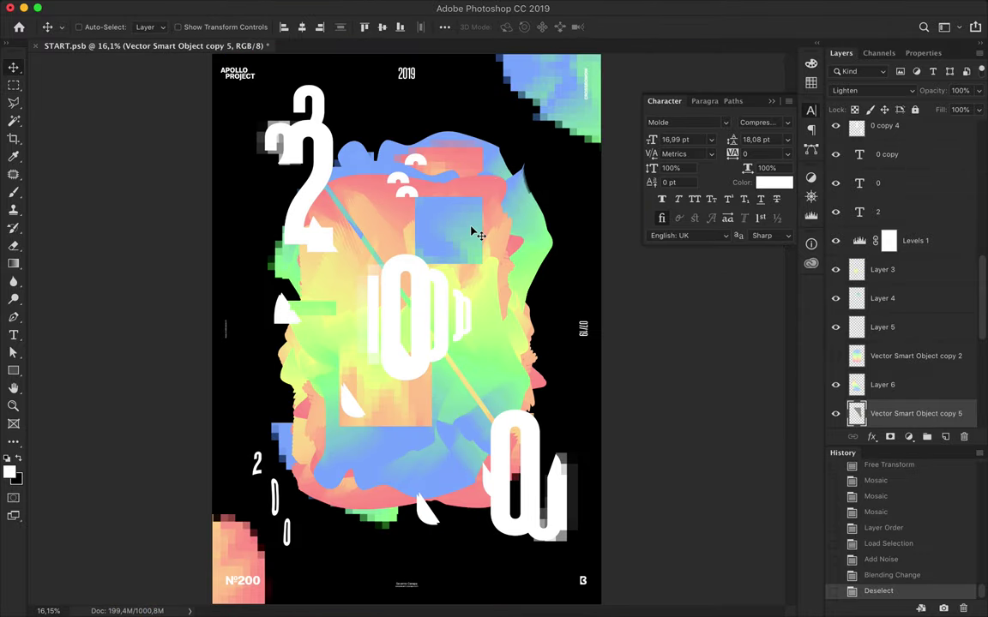
ctrl+click(469, 232)
Move the Layer 4 patch to a new spot and shrink it to 95%
drag(461, 271, 449, 272)
key(ctrl+t)
drag(428, 237, 435, 271)
key(Return)
Pixelate the Layer 4 patch with a 200-square Mosaic
click(397, 9)
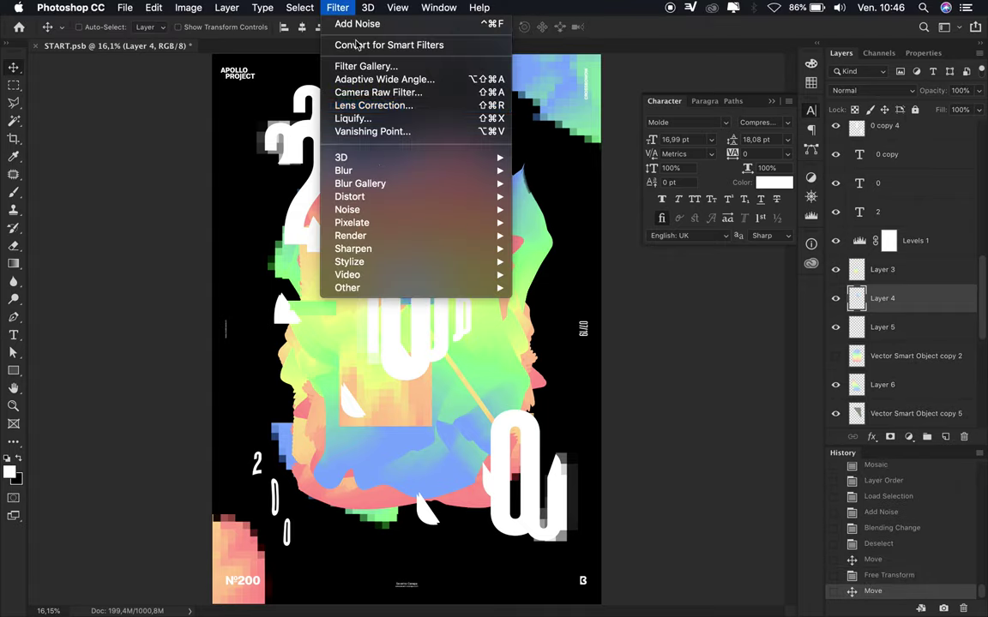
click(550, 290)
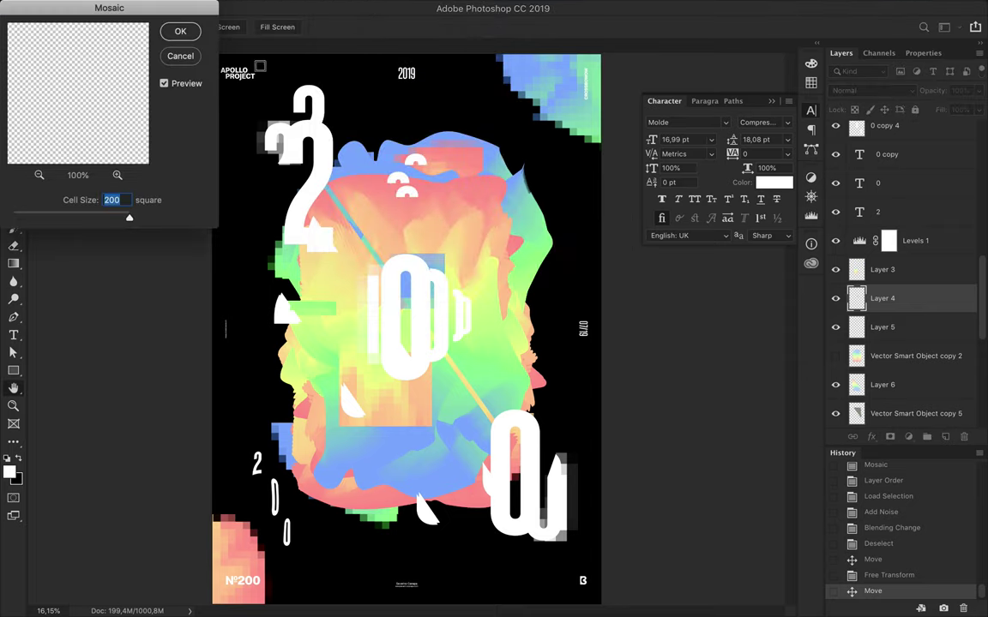
key(Return)
click(307, 6)
Reapply Mosaic to Layer 3's and other patches, then add an empty layer above Background
click(311, 24)
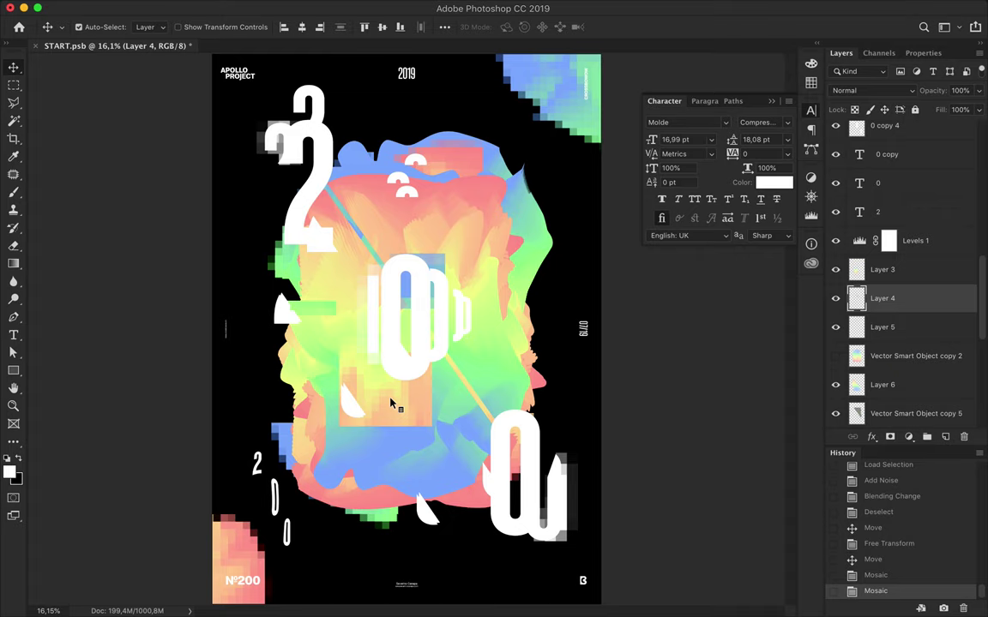
click(882, 269)
click(304, 7)
click(312, 24)
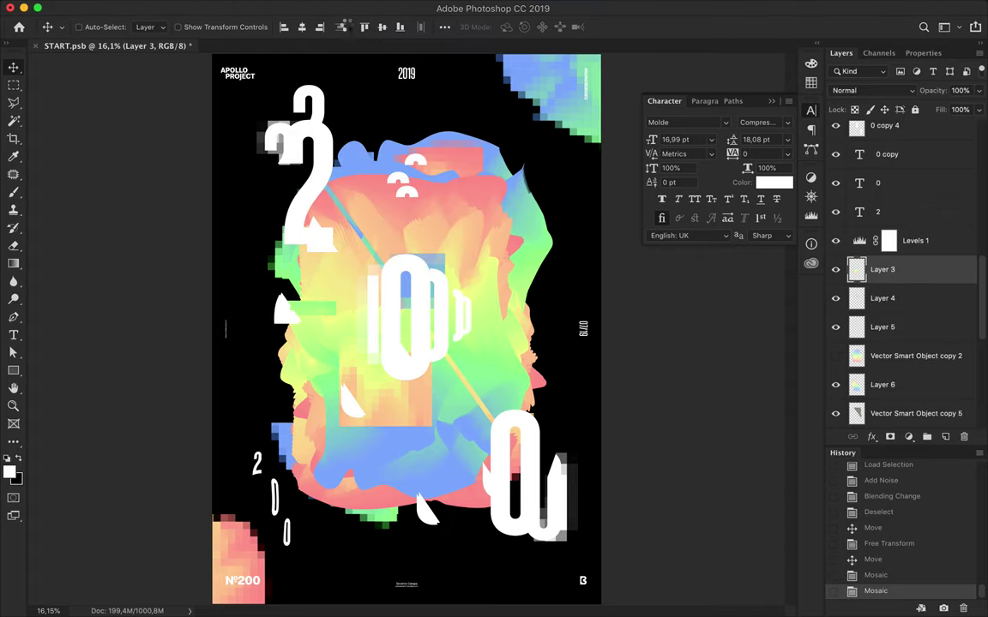
click(268, 126)
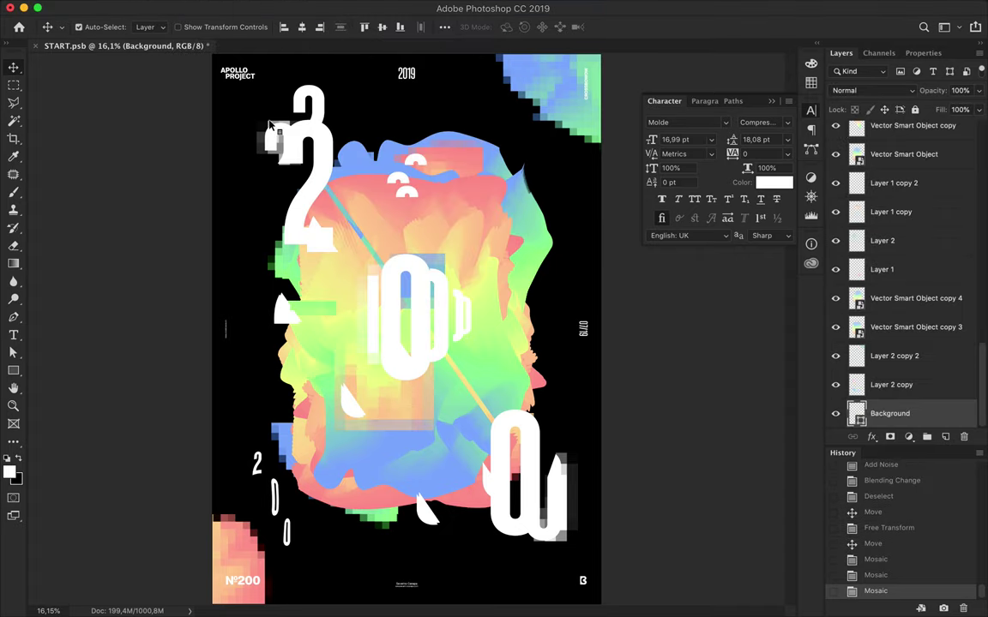
click(266, 141)
click(305, 7)
click(312, 25)
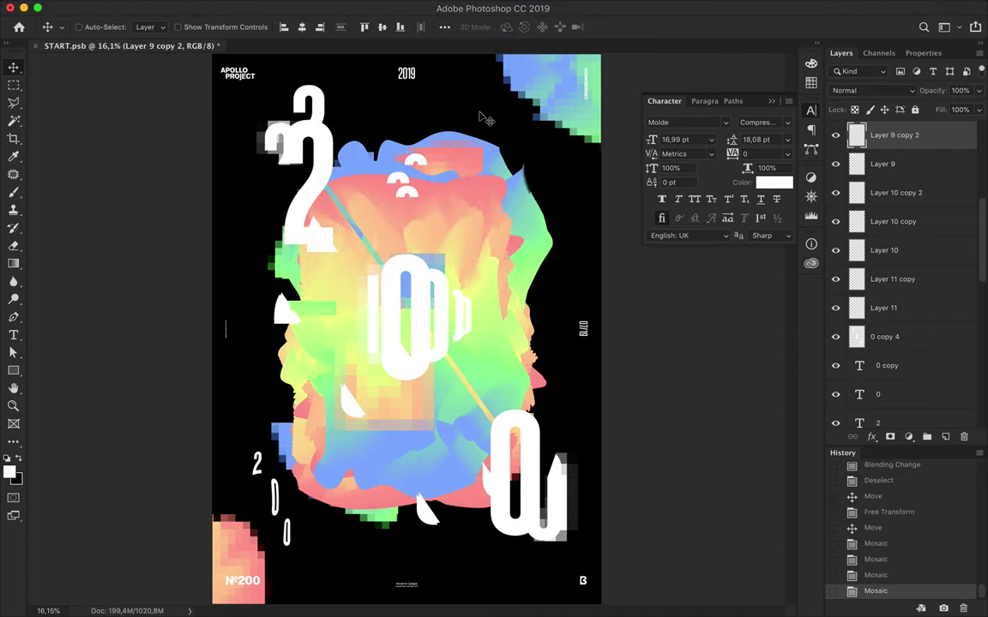
click(451, 115)
click(304, 7)
click(312, 24)
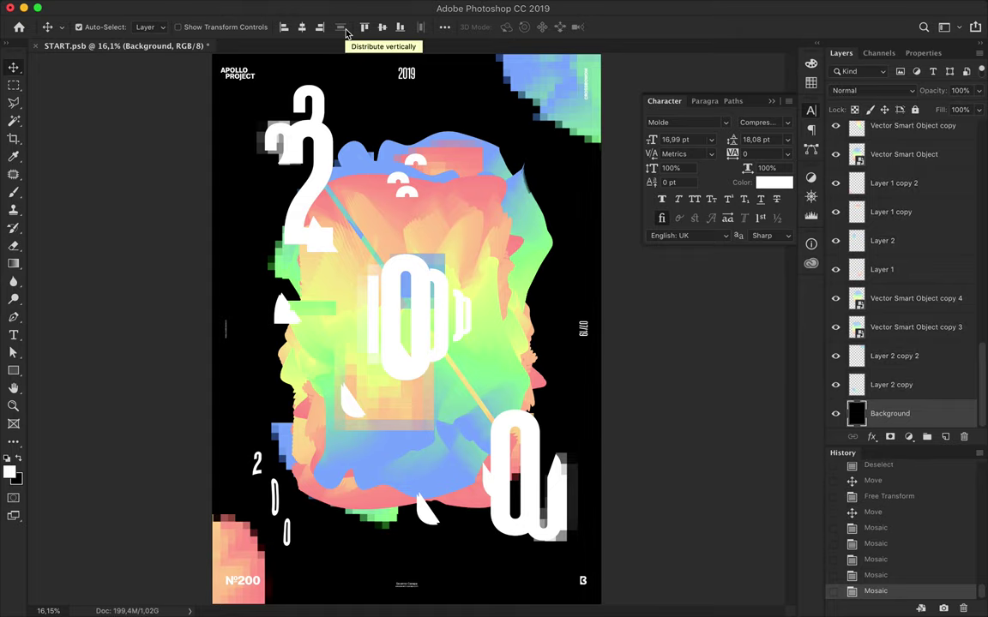
click(944, 436)
Fill Layer 12 with a top-to-bottom black-to-light-grey gradient across the whole poster
key(u)
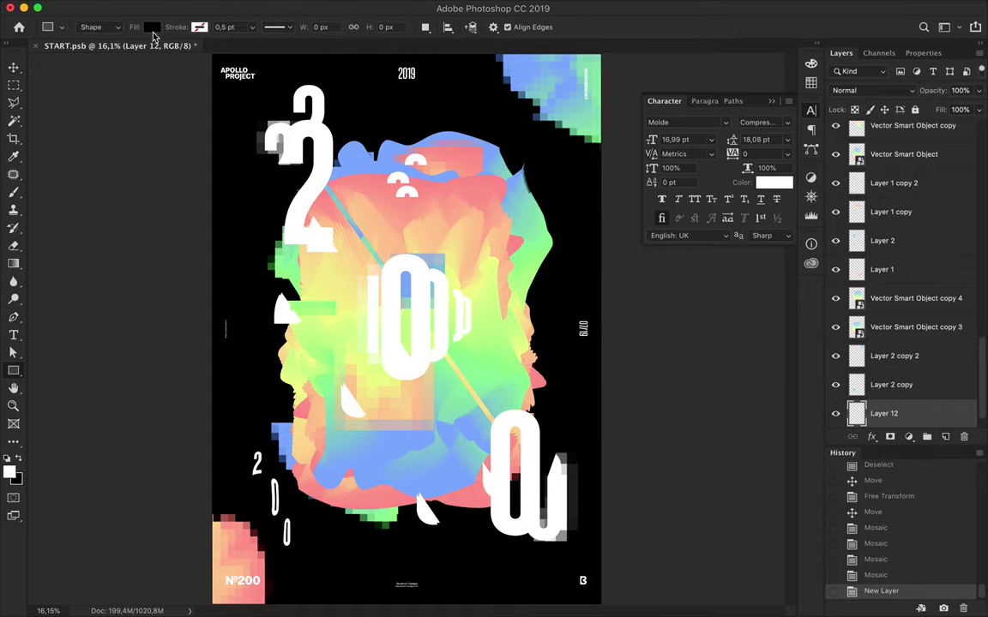
click(152, 27)
key(ctrl+minus)
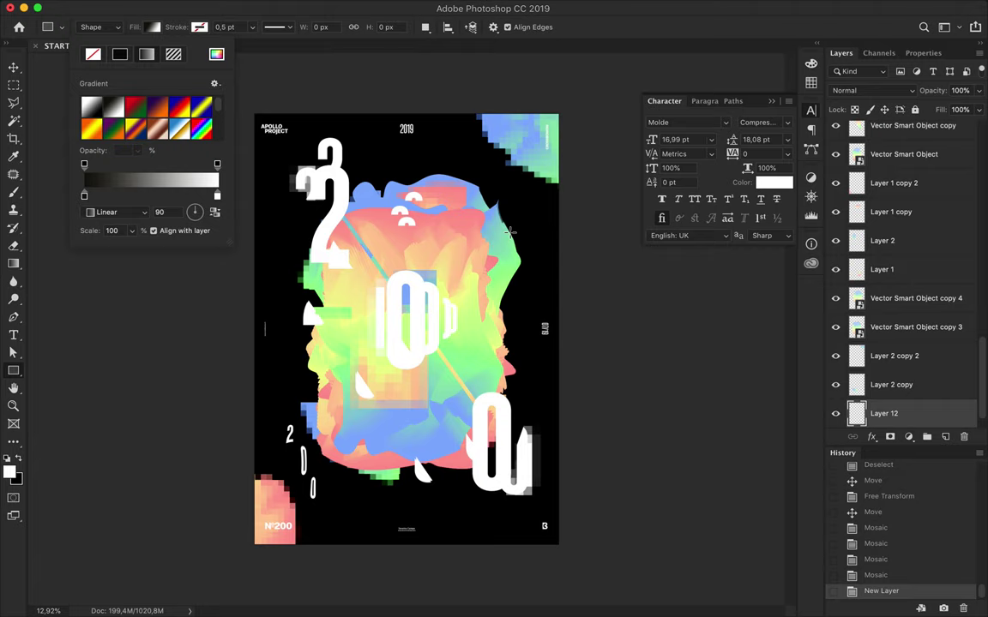
key(g)
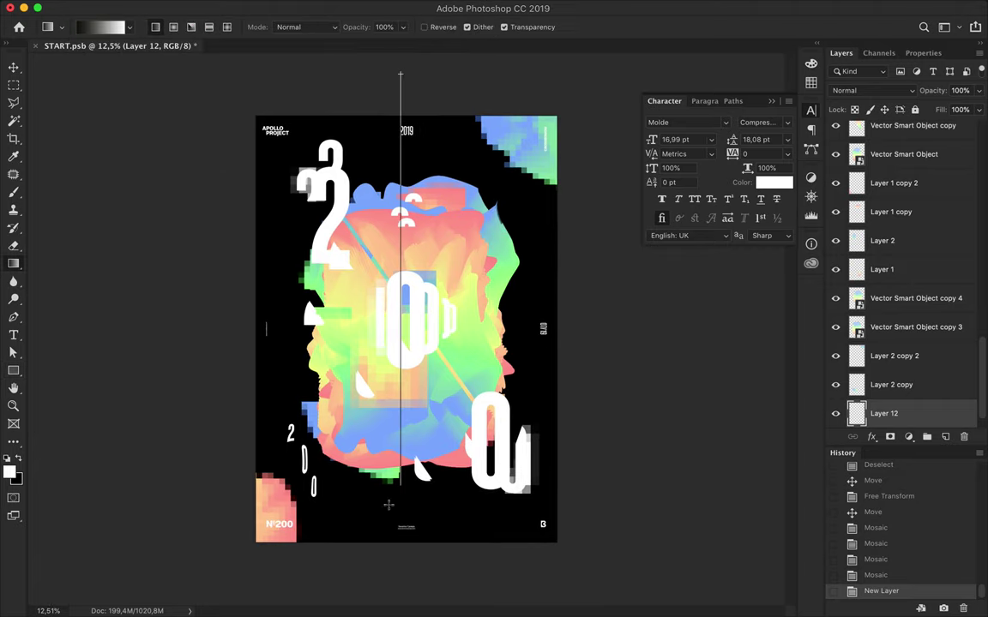
drag(400, 588, 399, 589)
key(ctrl+z)
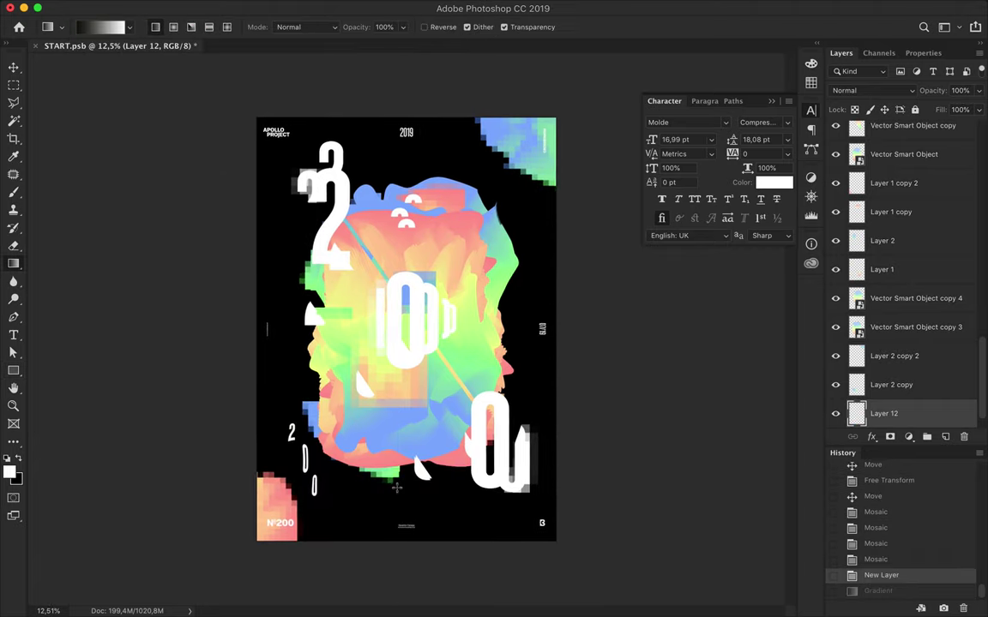
key(ctrl+minus)
mouse_move(435, 451)
mouse_down()
mouse_move(444, 603)
mouse_move(409, 603)
mouse_up()
click(337, 7)
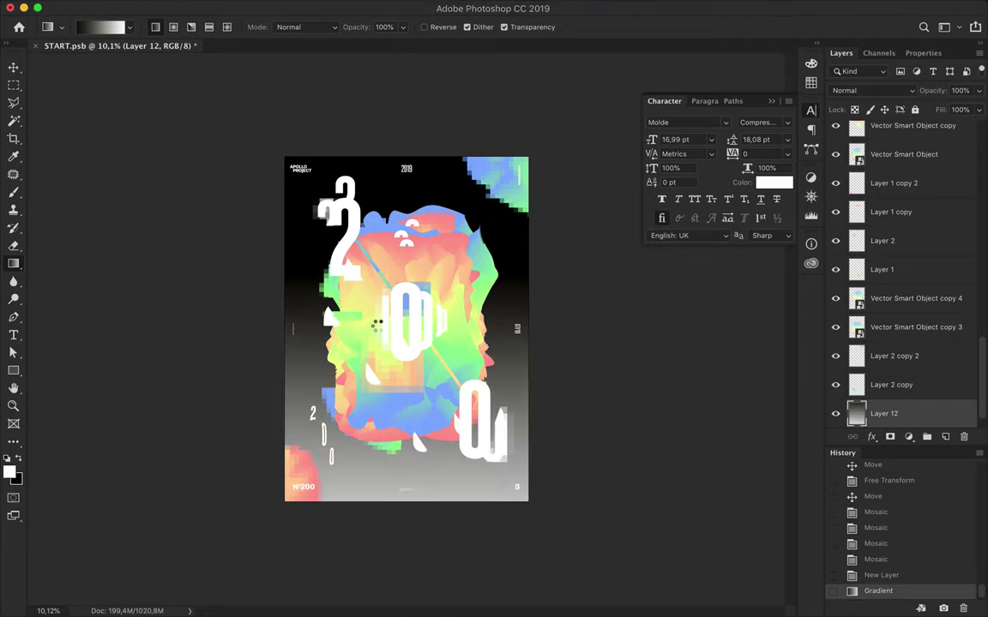
Pixelate the gradient into horizontal bands with two Mosaic passes
scroll(400, 312, up, 3)
key(ctrl+f)
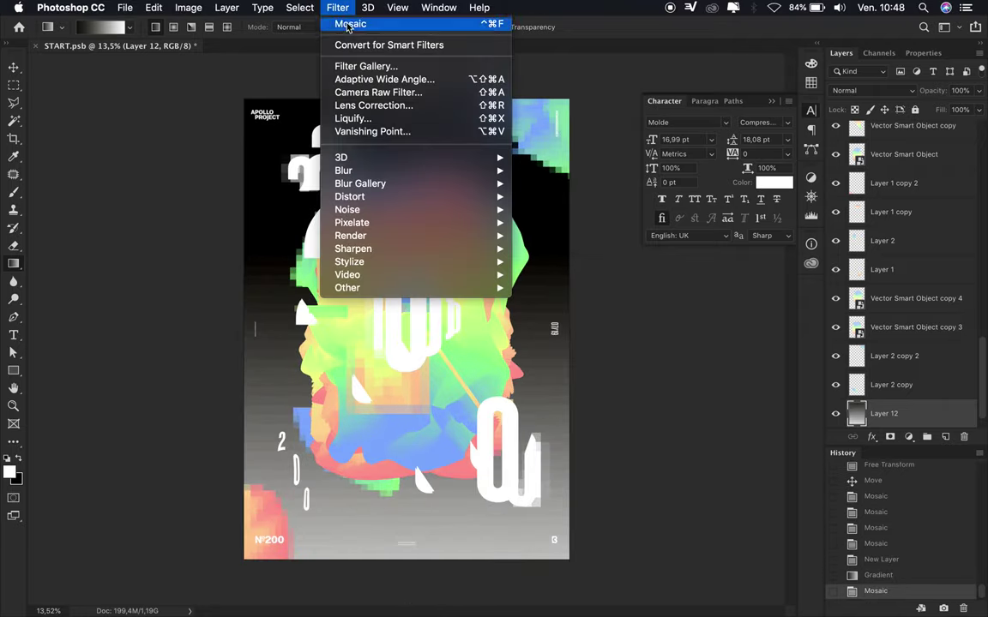
scroll(397, 283, up, 2)
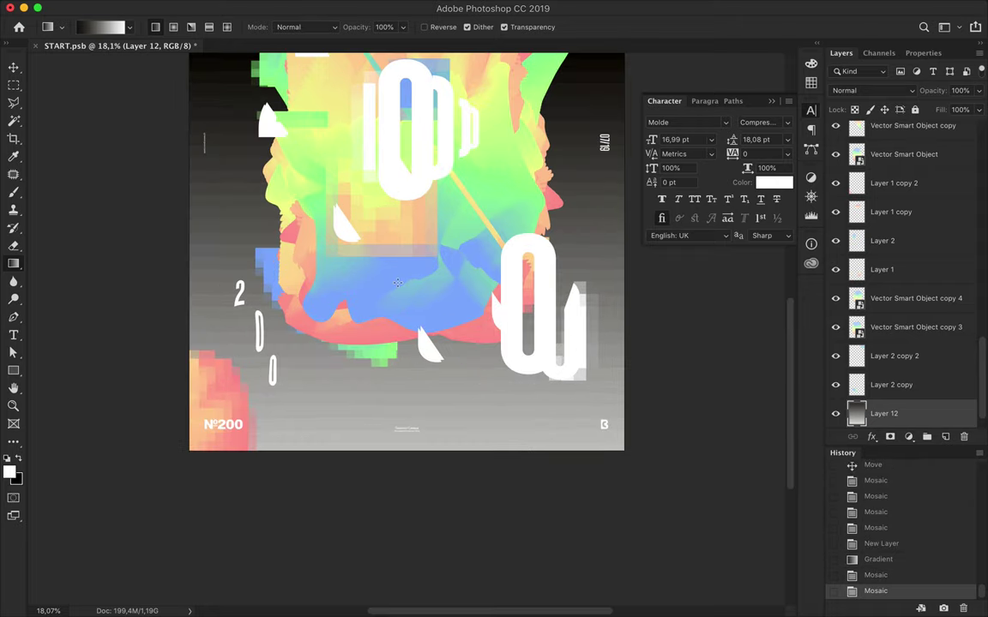
click(337, 7)
click(347, 28)
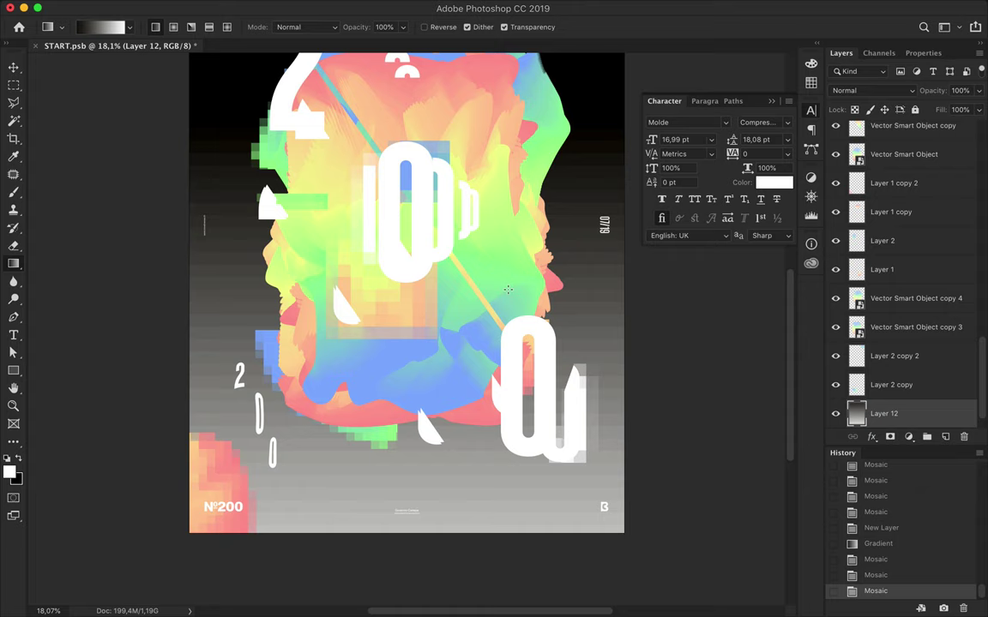
scroll(507, 290, down, 2)
scroll(508, 290, down, 1)
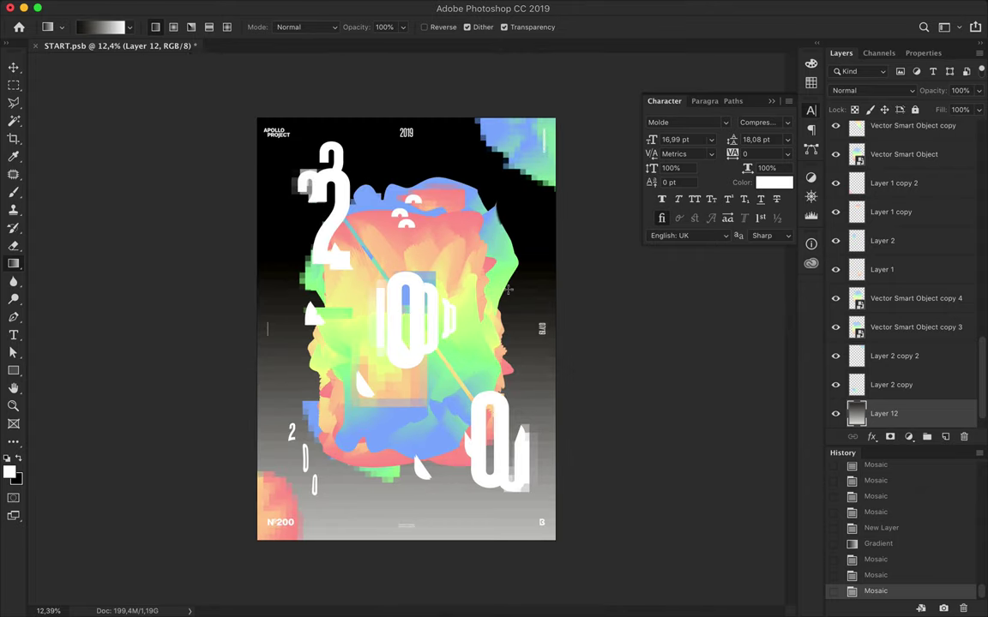
Cut away the gradient's upper-right triangle using a diagonal polygonal lasso selection, inverted
key(l)
click(278, 107)
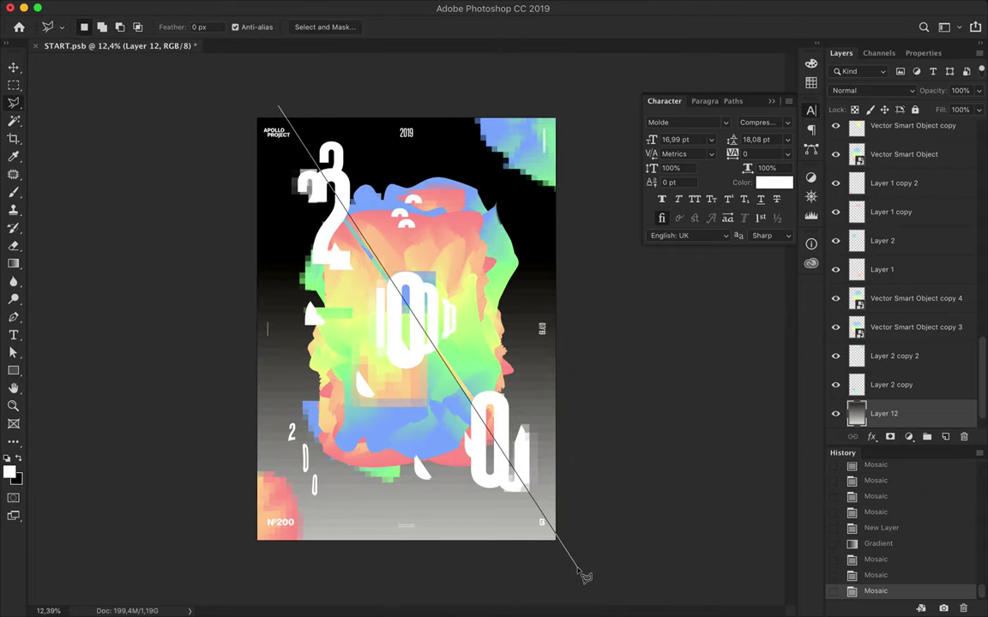
double_click(584, 574)
click(593, 213)
click(274, 112)
click(605, 589)
click(225, 574)
click(195, 193)
double_click(221, 55)
key(ctrl+shift+i)
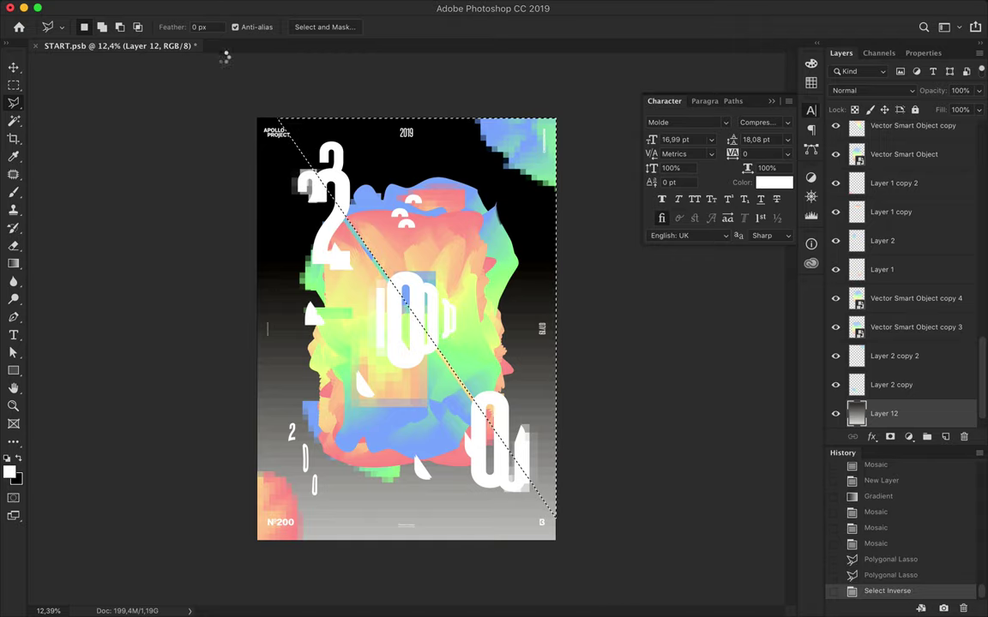
key(Delete)
Lower the gradient layer's fill to 65% and set its blending to Pin Light
click(626, 261)
key(Return)
mouse_move(974, 127)
mouse_down()
mouse_move(956, 127)
mouse_move(978, 127)
mouse_up()
click(900, 90)
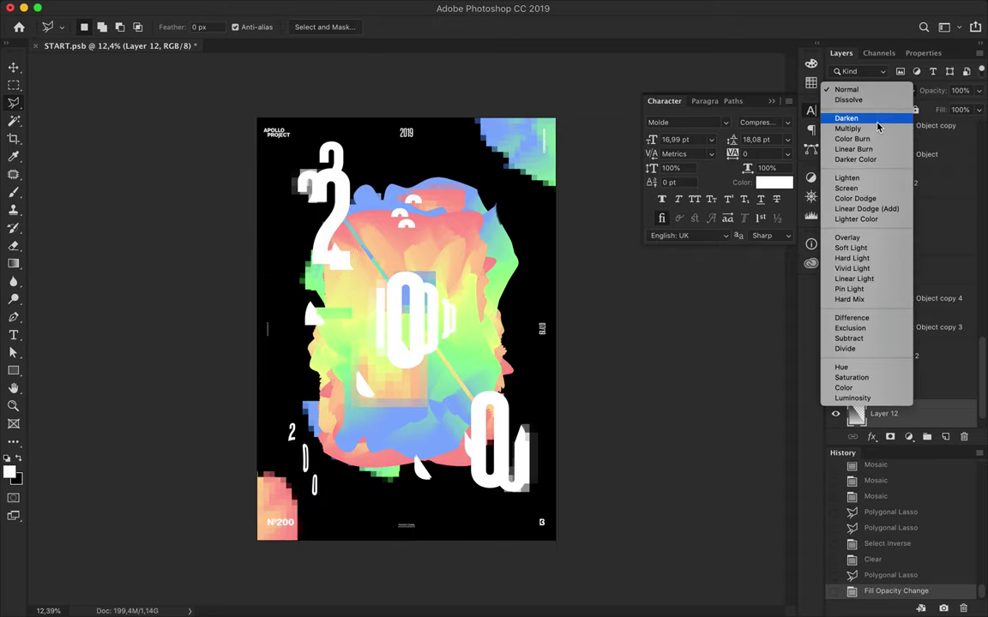
click(867, 292)
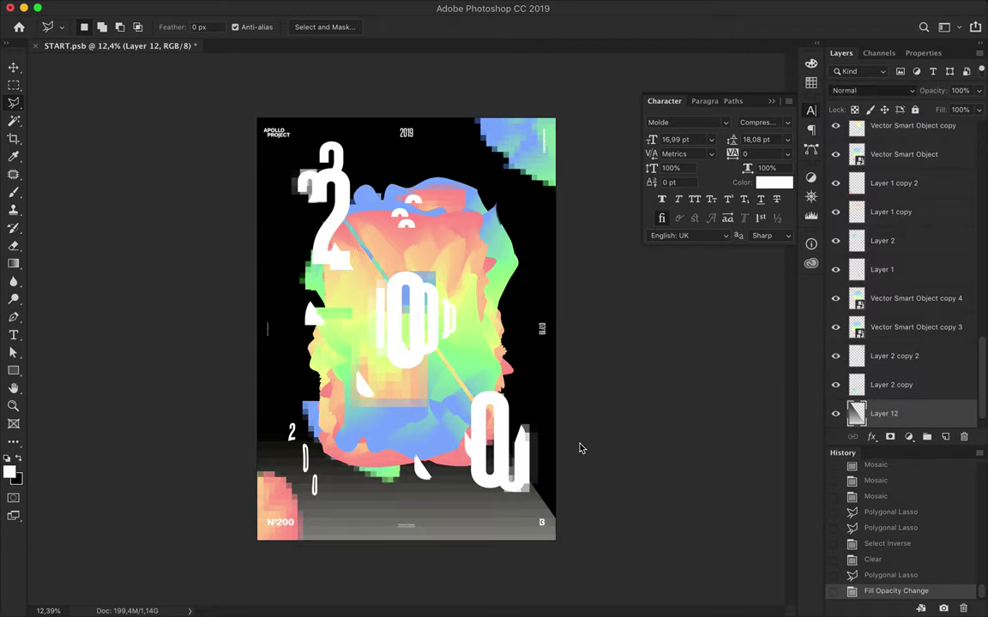
Duplicate the banded gradient wedge and rotate the copy
key(v)
mouse_move(459, 529)
mouse_down()
mouse_move(430, 452)
mouse_move(387, 418)
mouse_move(388, 209)
mouse_up()
key(ctrl+t)
mouse_move(211, 228)
mouse_down()
mouse_move(352, 294)
mouse_move(194, 156)
mouse_move(488, 123)
mouse_up()
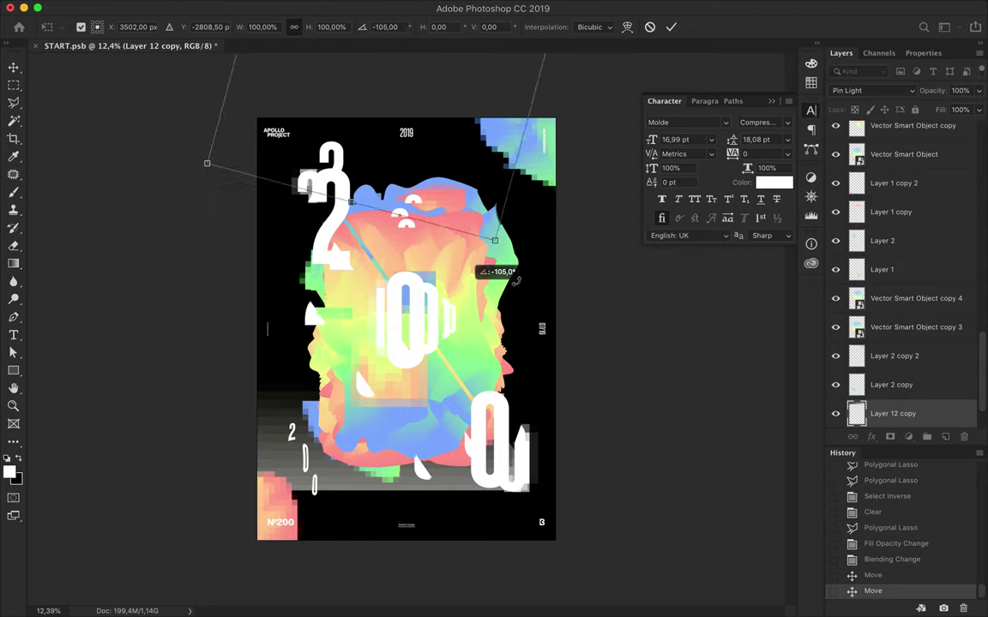
key(Return)
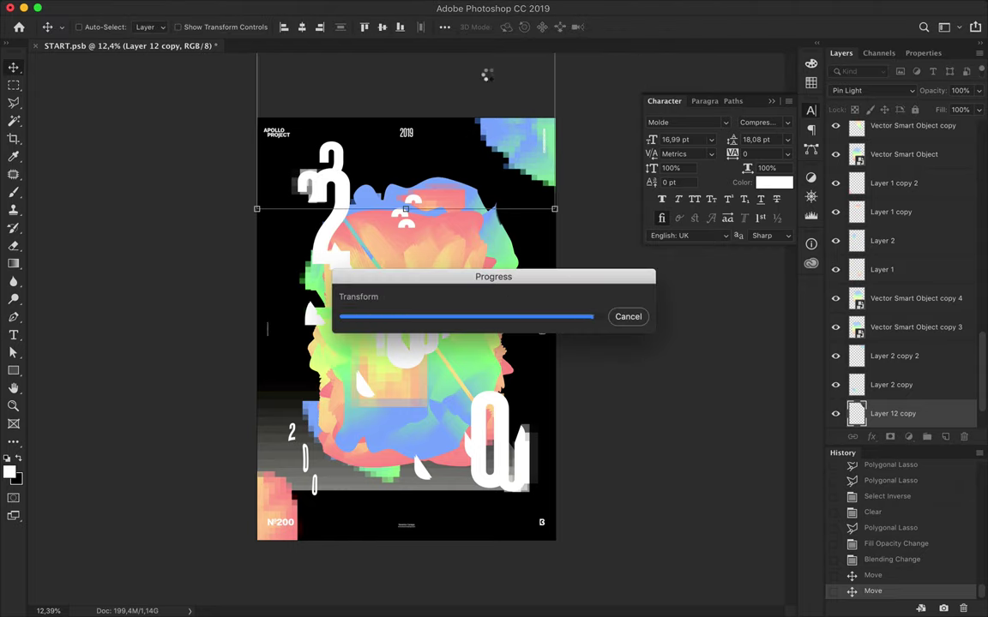
Move the rotated copy up mid-poster, enlarge it to 101%, and nudge it down slightly
mouse_move(467, 395)
mouse_down()
mouse_move(443, 486)
mouse_move(480, 485)
mouse_up()
key(ctrl+t)
drag(259, 192, 257, 187)
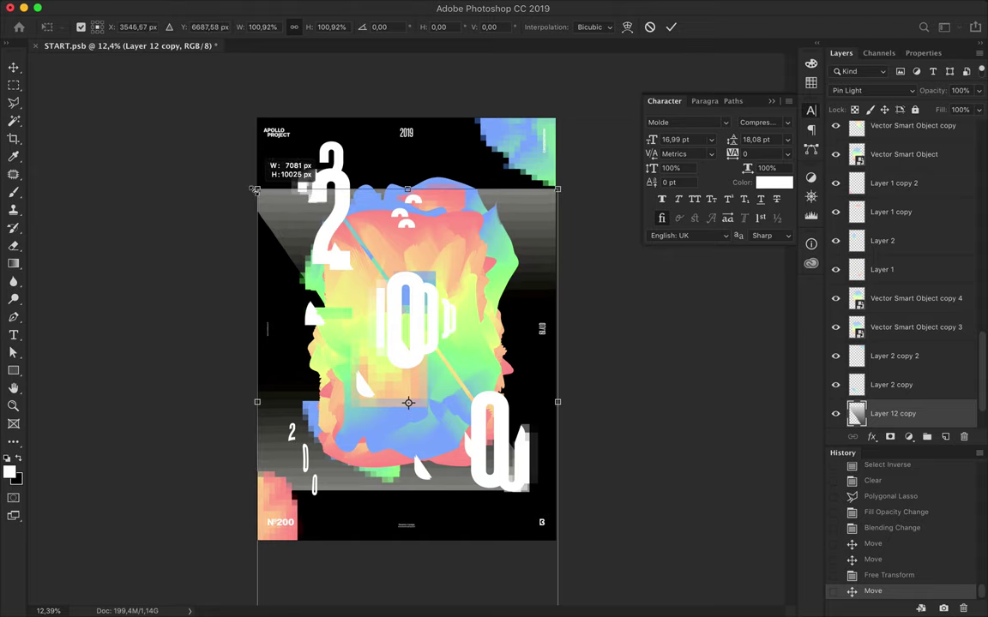
key(Return)
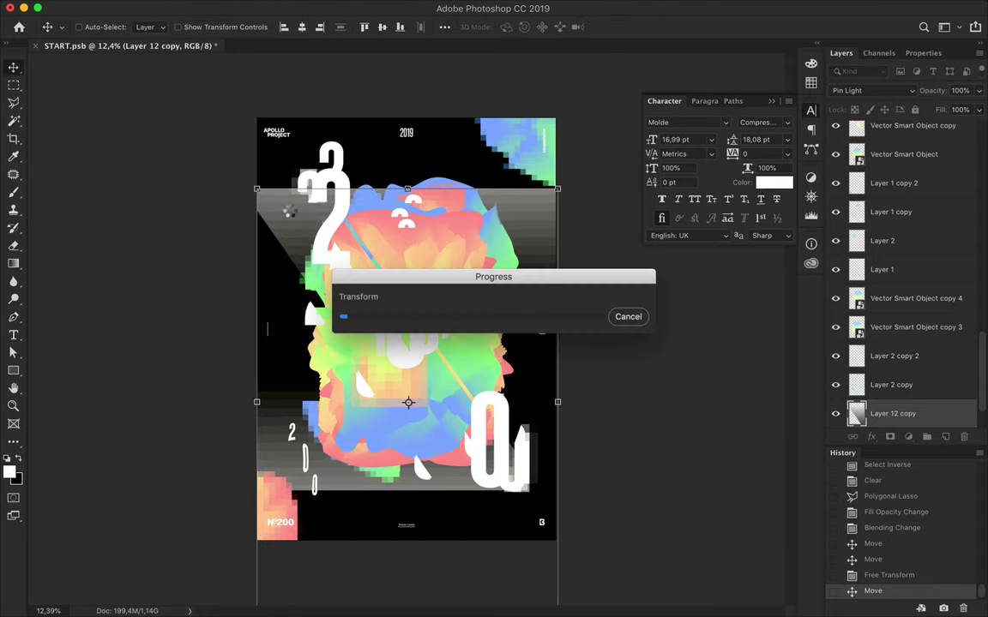
drag(290, 208, 297, 233)
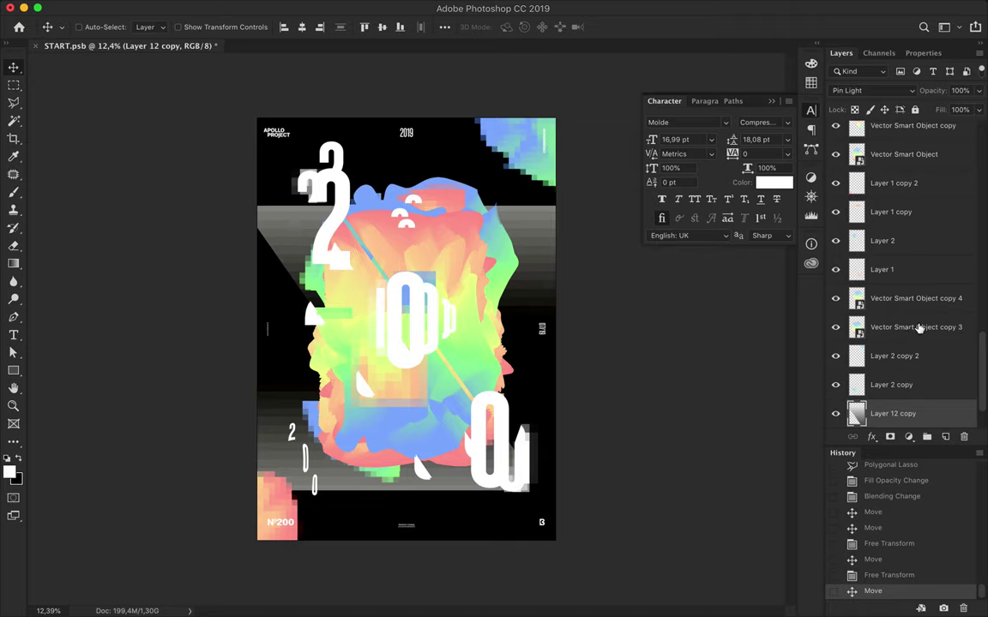
scroll(918, 328, up, 5)
click(857, 289)
Tweak the Levels highlights, then add a Color Balance with midtones +100 red, −100 magenta
mouse_move(969, 233)
mouse_down()
mouse_move(956, 240)
mouse_move(969, 233)
mouse_up()
drag(934, 195, 942, 201)
click(840, 53)
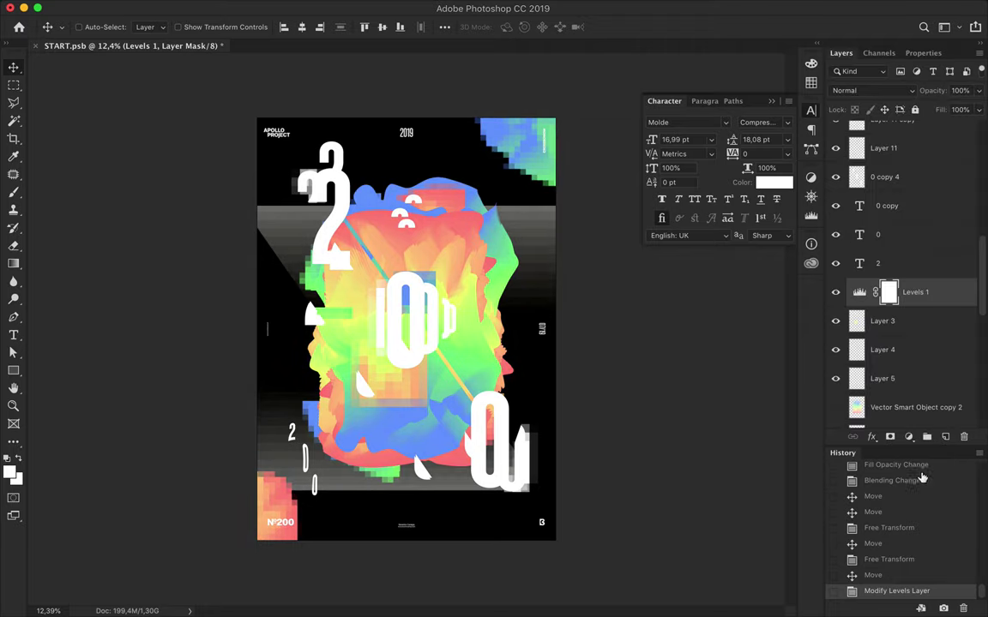
click(901, 436)
click(892, 562)
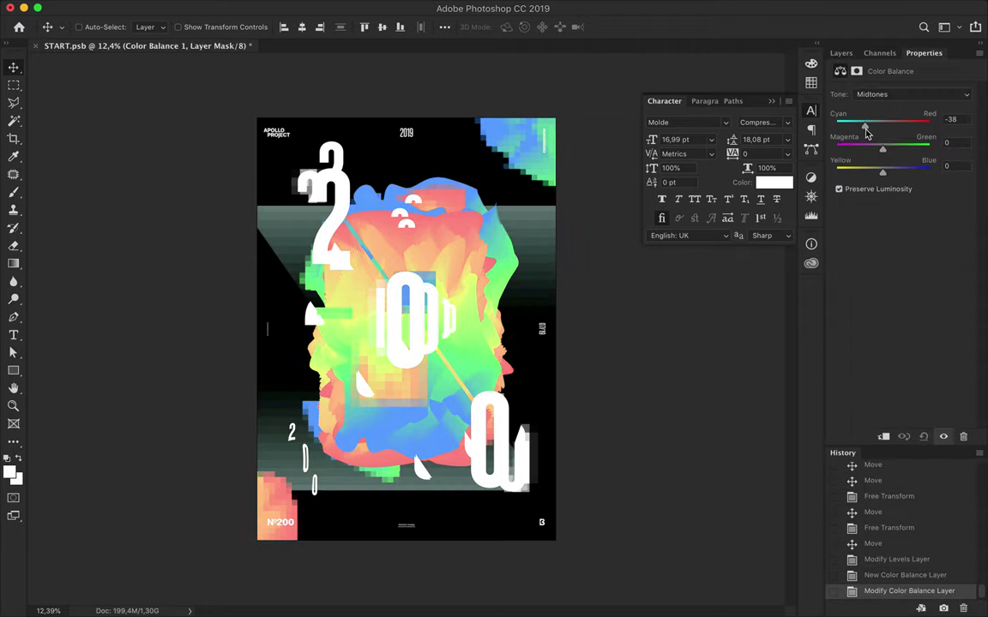
drag(882, 126, 980, 141)
drag(883, 149, 821, 151)
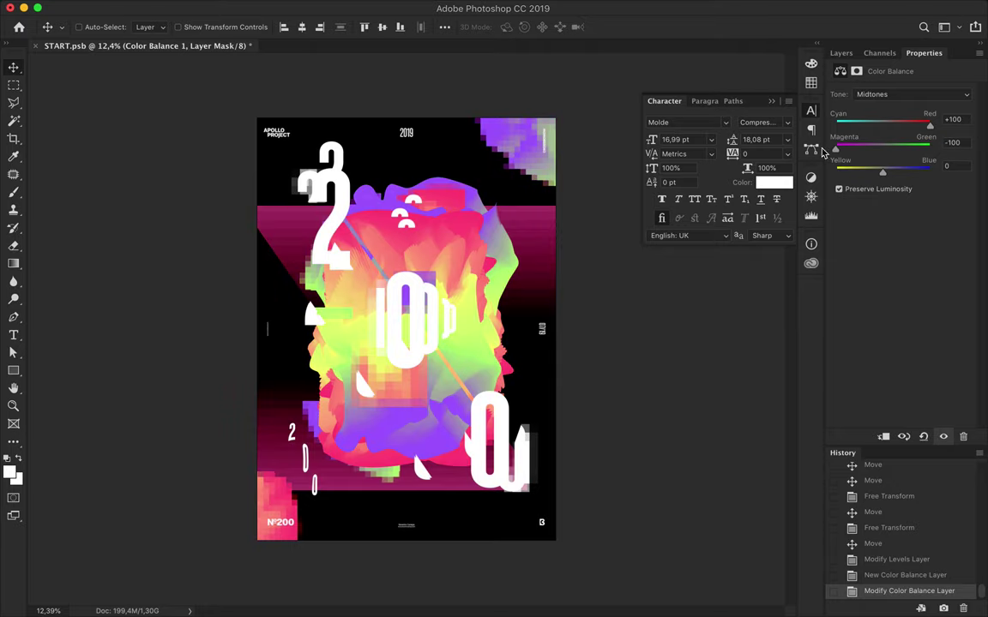
Try Highlights colour-balance shifts, then delete the Color Balance 1 adjustment layer
click(911, 95)
click(857, 106)
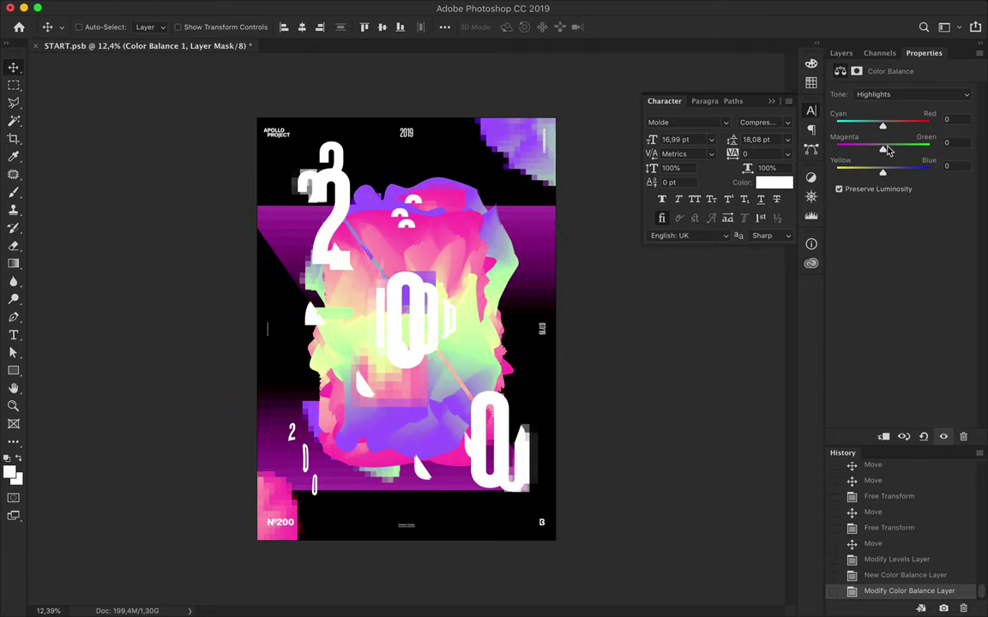
drag(883, 125, 978, 125)
drag(883, 172, 976, 170)
click(840, 53)
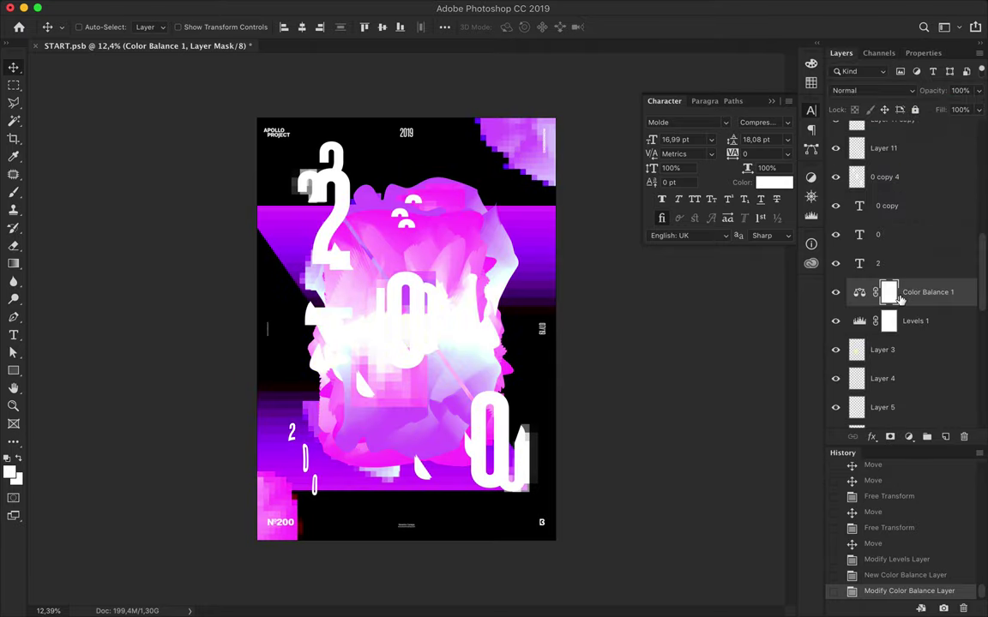
key(Delete)
scroll(474, 342, up, 1)
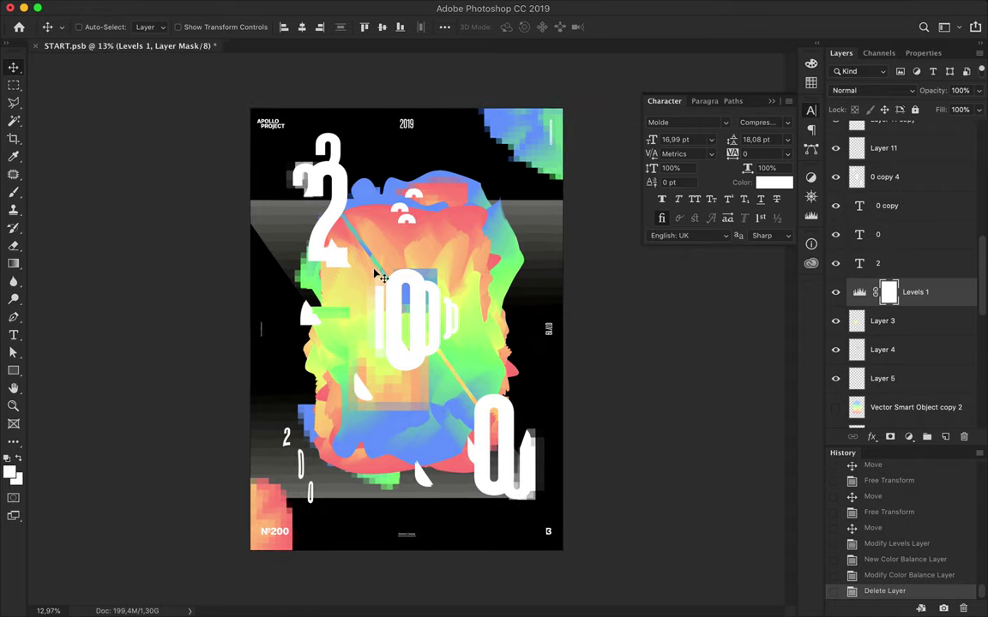
Duplicate the Layer 10 fragment, pixelate the copy with Mosaic, and nudge it down-right
drag(412, 224, 420, 219)
click(226, 7)
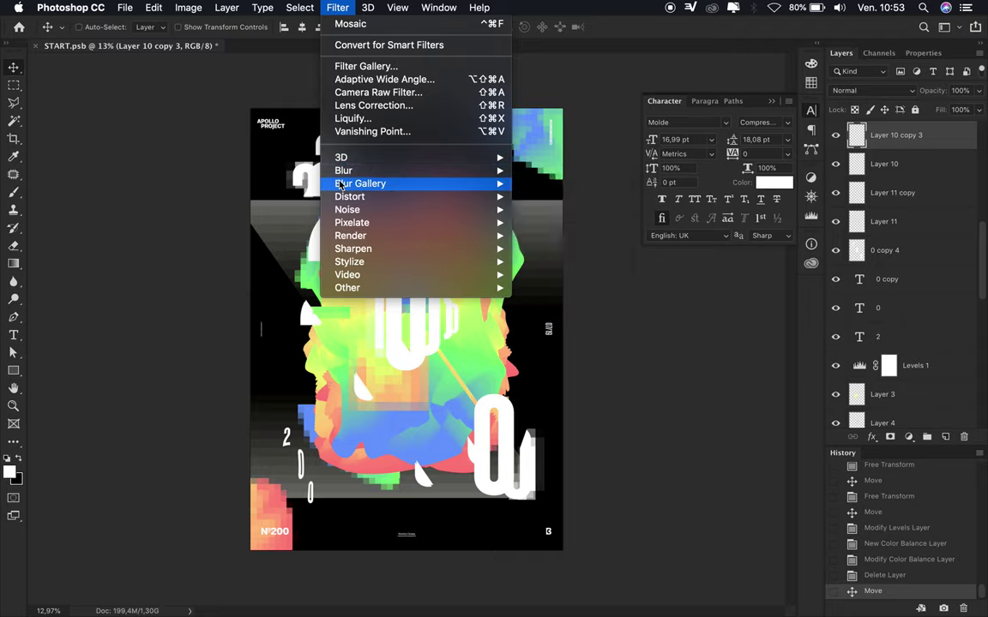
key(Escape)
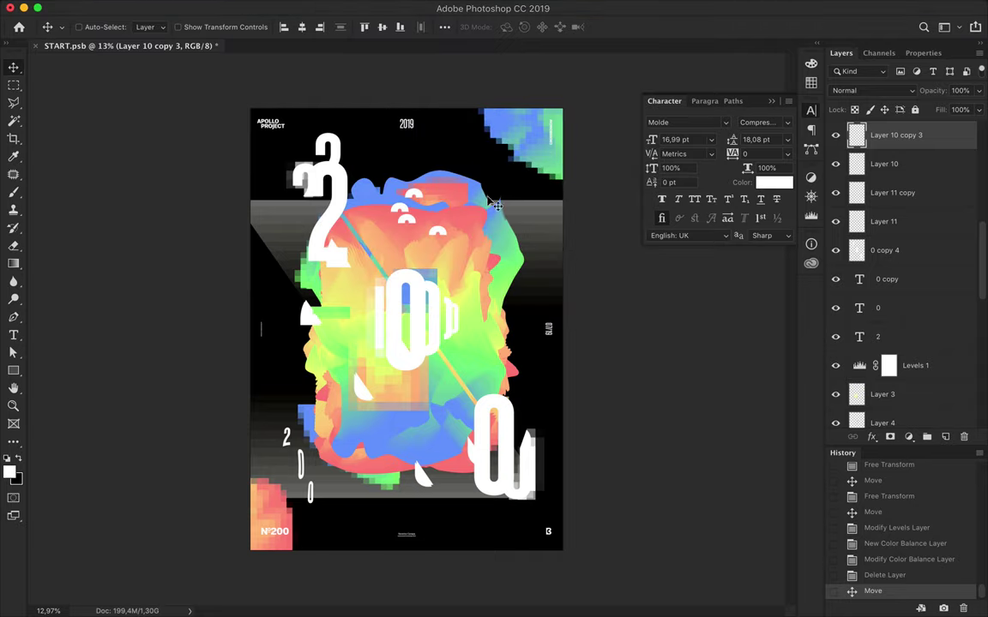
click(334, 7)
click(348, 24)
drag(435, 229, 441, 236)
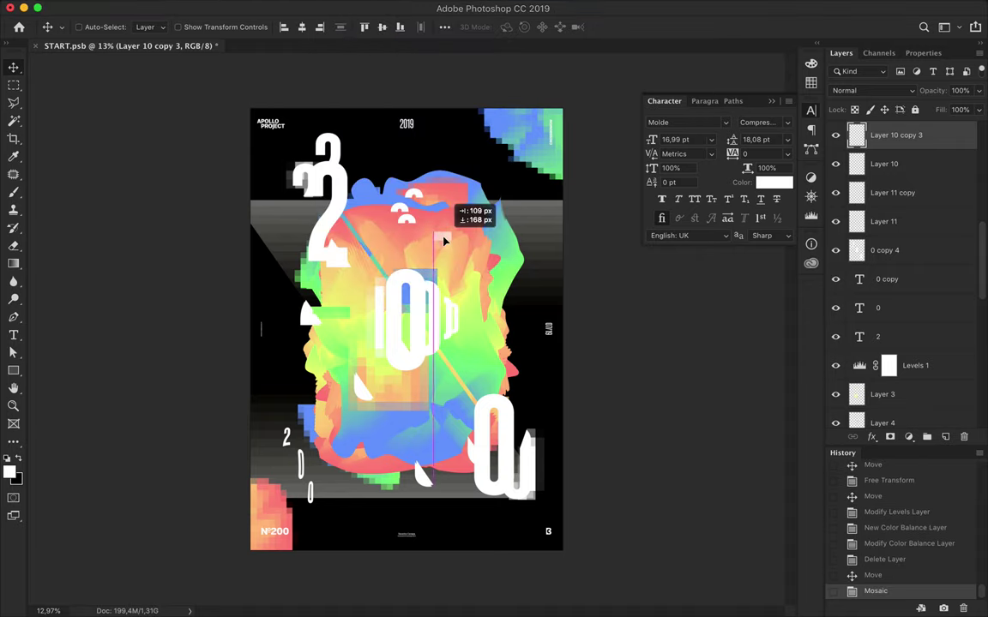
Duplicate Layer 9 to the lower right and Mosaic both it and the lower-left fragment
drag(443, 314, 470, 354)
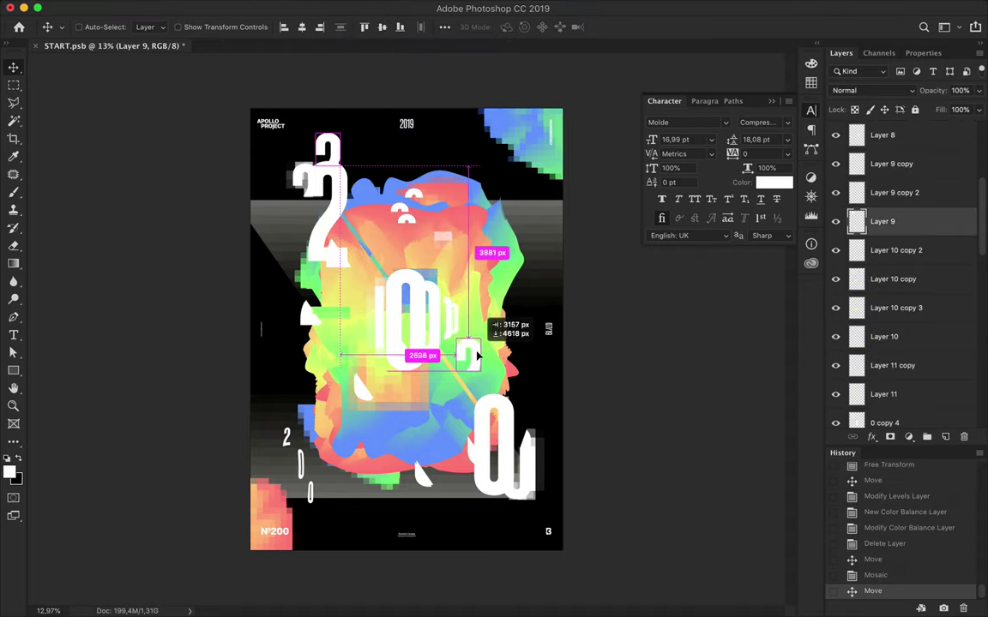
click(337, 7)
click(347, 24)
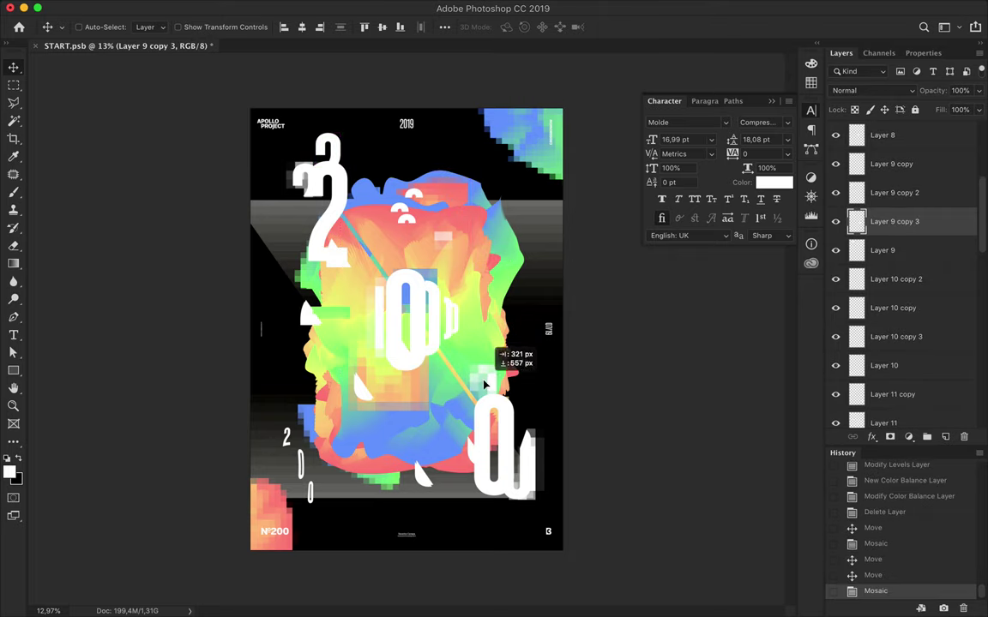
drag(485, 386, 482, 384)
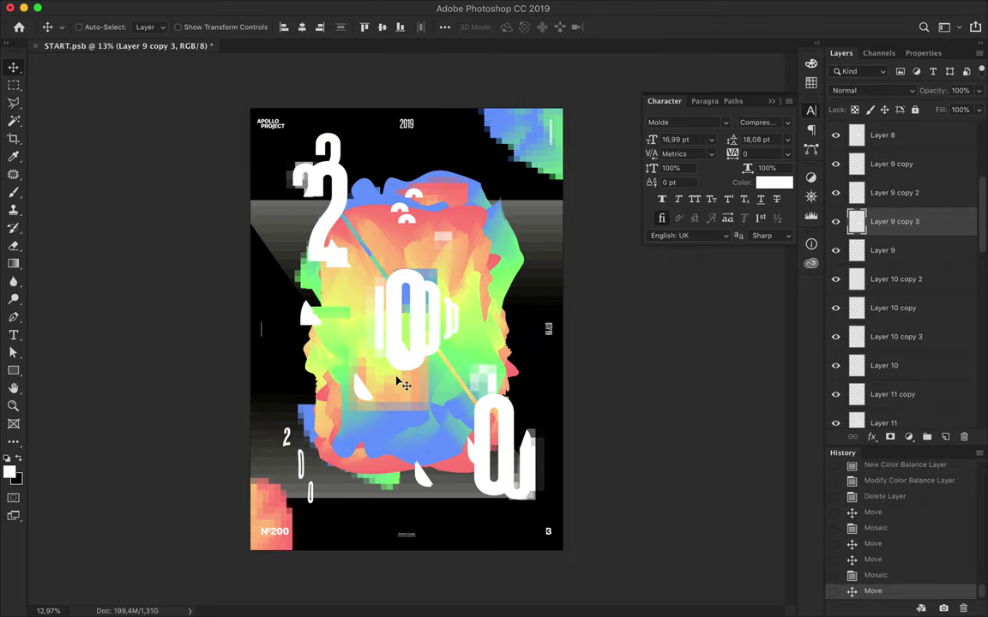
click(303, 416)
click(337, 7)
click(347, 24)
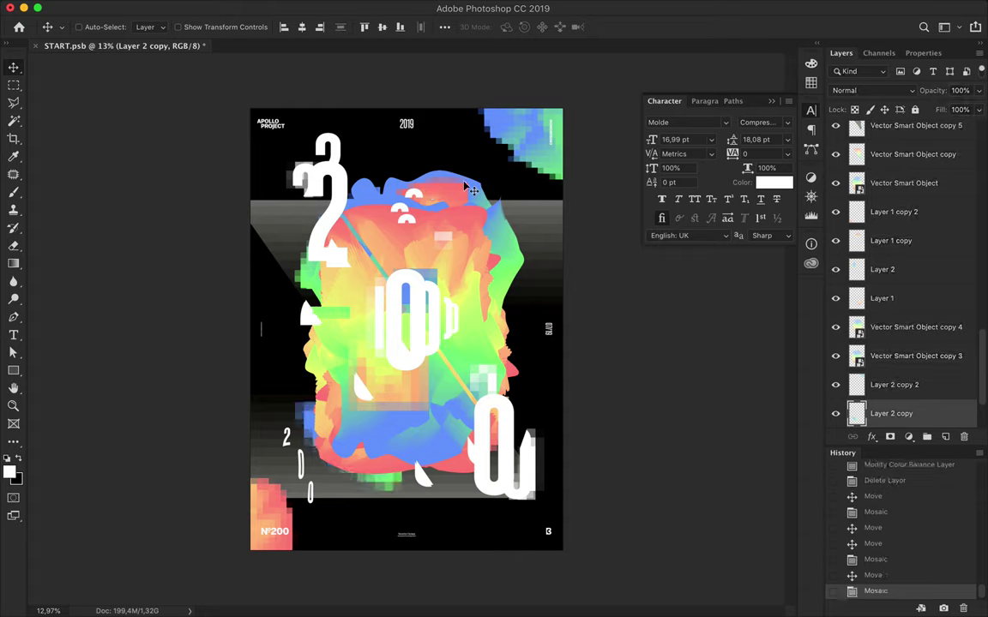
Re-mosaic Layer 1 copy, discard an unwanted duplicate, and reposition the Layer 11 pieces
click(410, 179)
key(super+f)
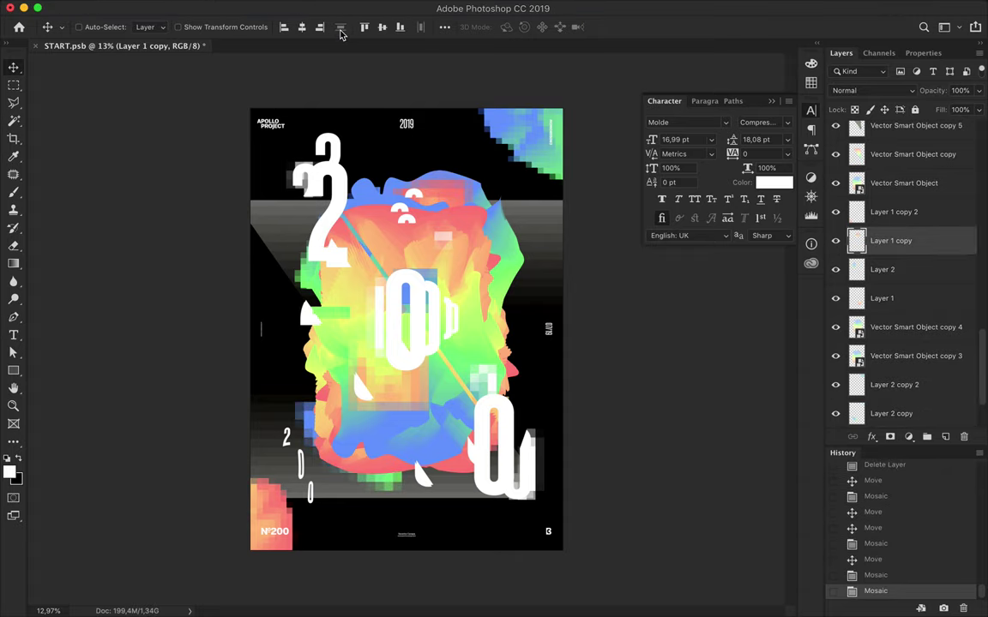
drag(416, 192, 529, 256)
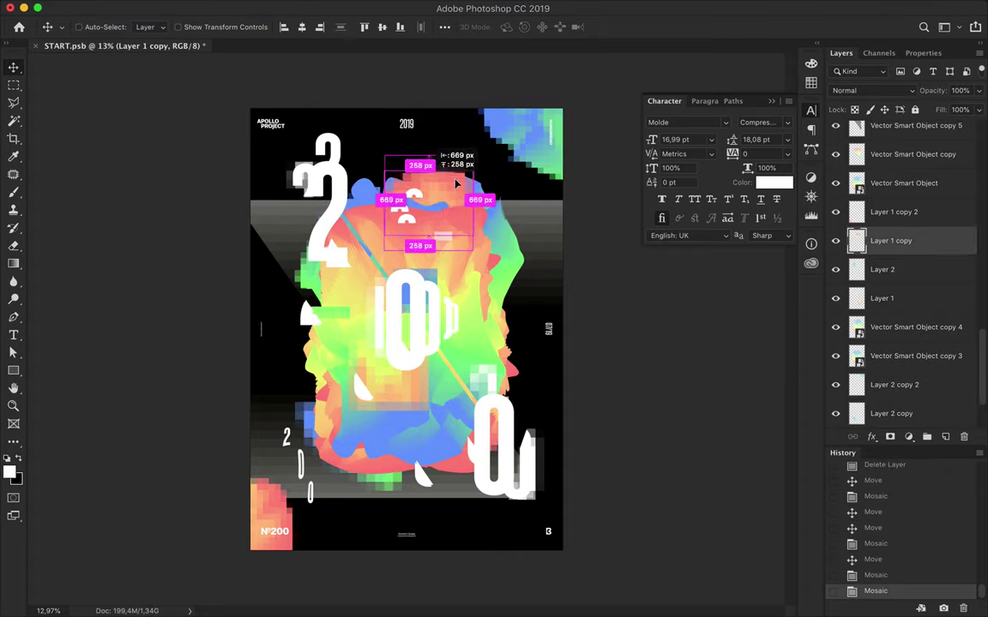
key(BackSpace)
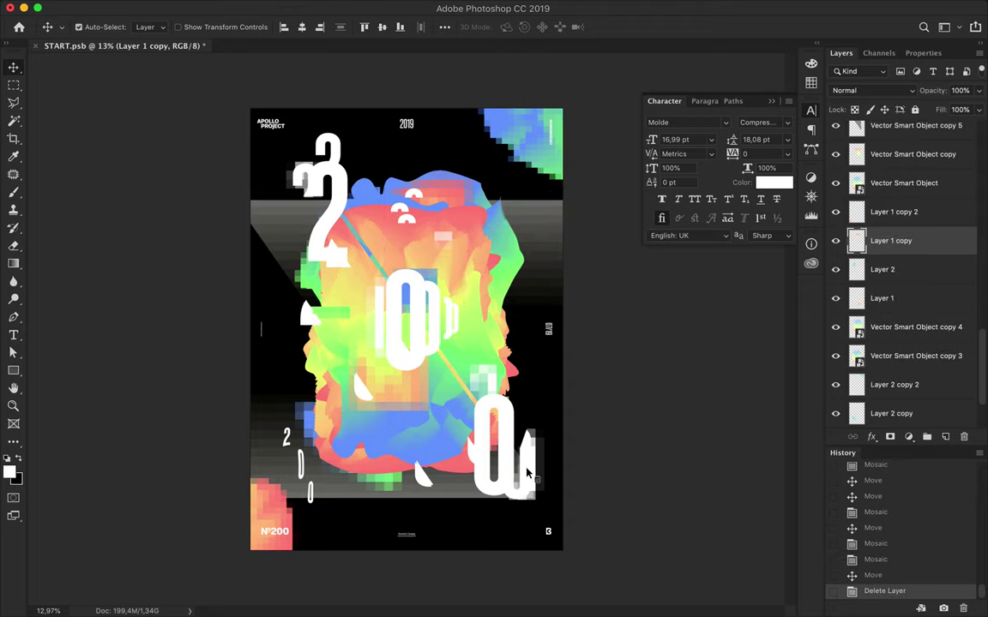
click(526, 473)
mouse_move(526, 480)
mouse_down()
mouse_move(531, 499)
mouse_move(531, 490)
mouse_up()
ctrl+click(525, 484)
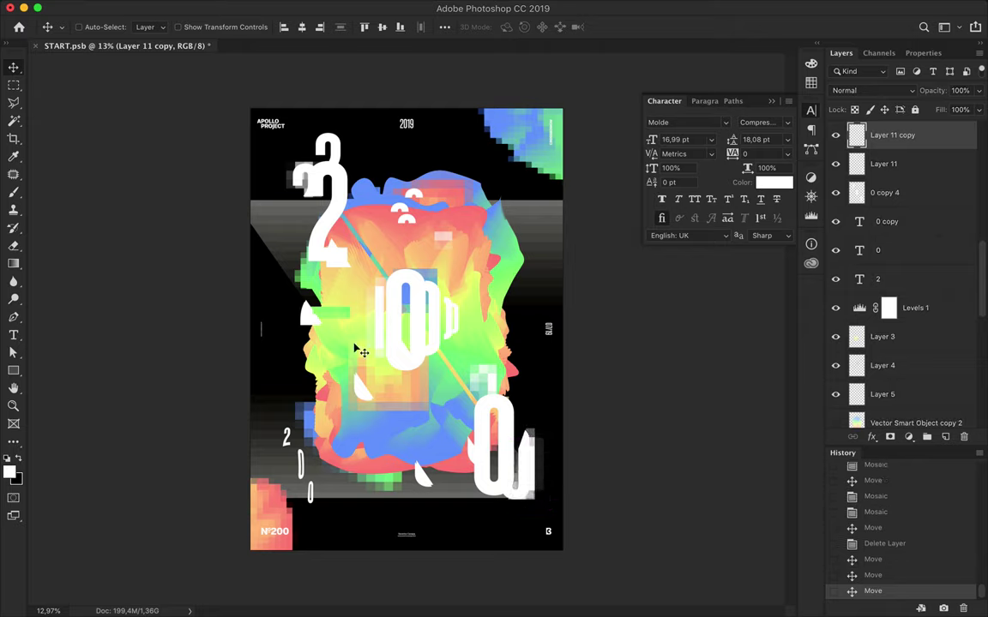
Pixelate the Layer 12 copy grey band with three Mosaic passes
click(276, 217)
click(335, 6)
click(348, 28)
click(345, 6)
click(343, 27)
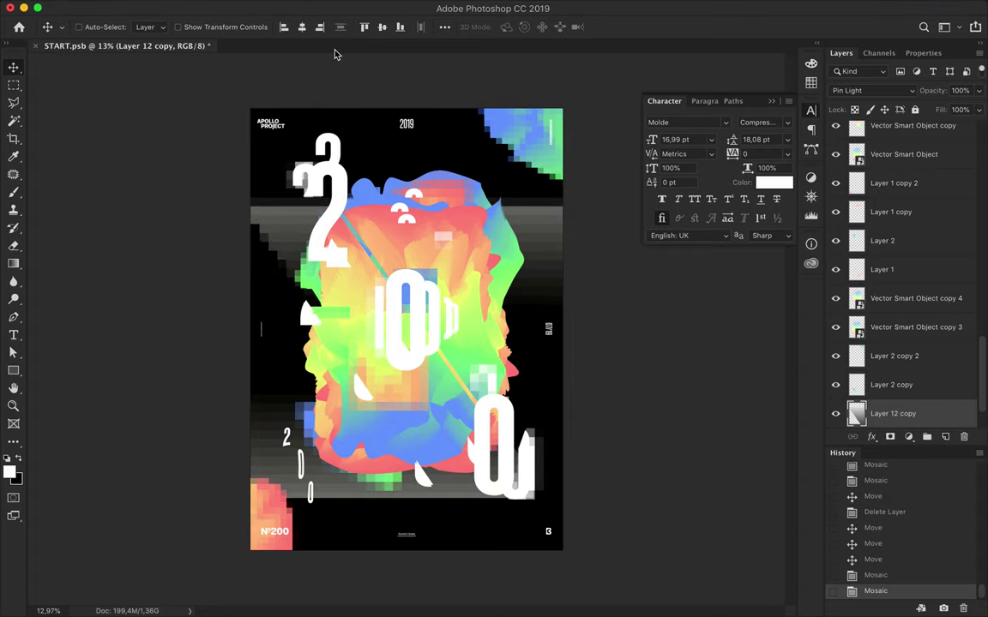
click(335, 6)
click(345, 21)
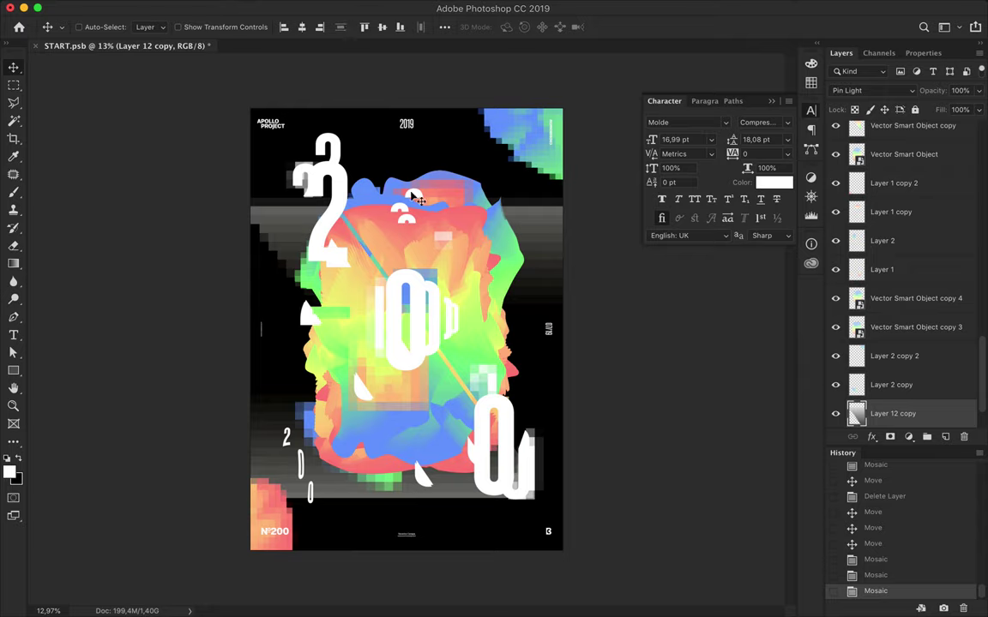
Mosaic the top-right corner block twice and save the poster
click(521, 153)
click(336, 6)
click(345, 20)
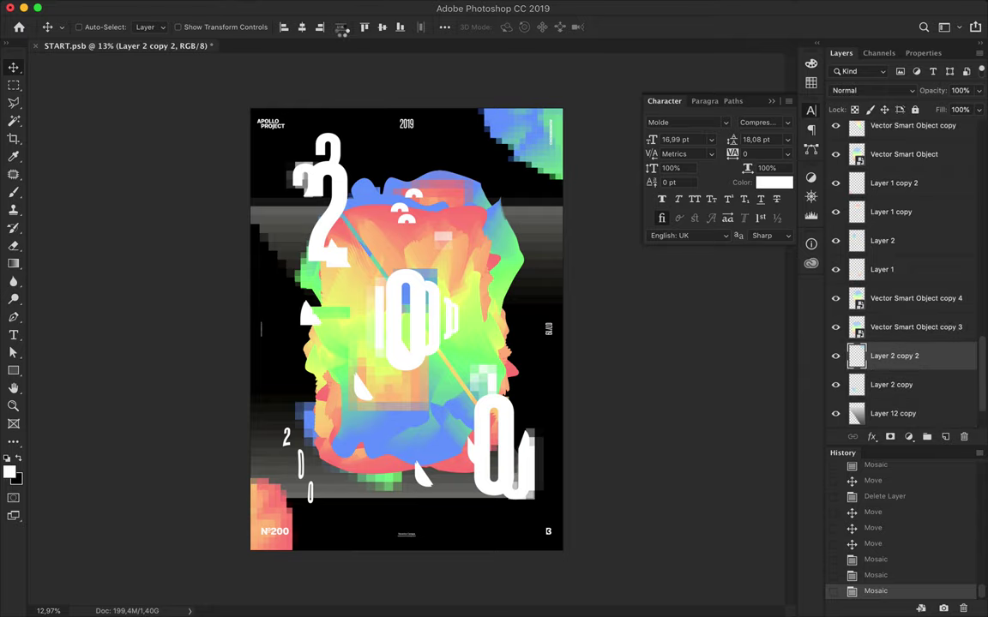
click(342, 6)
click(352, 23)
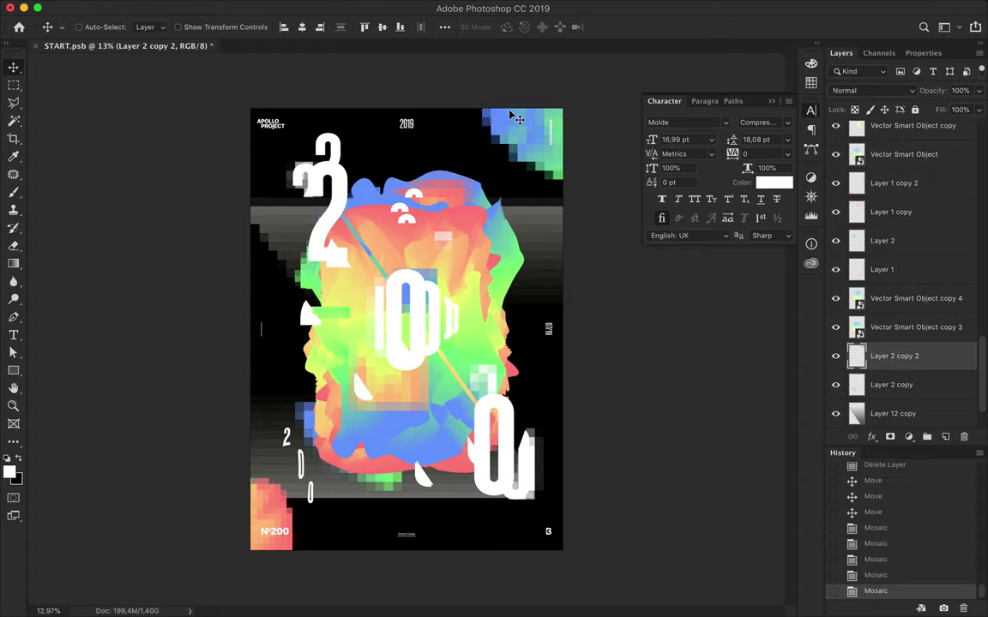
key(ctrl+s)
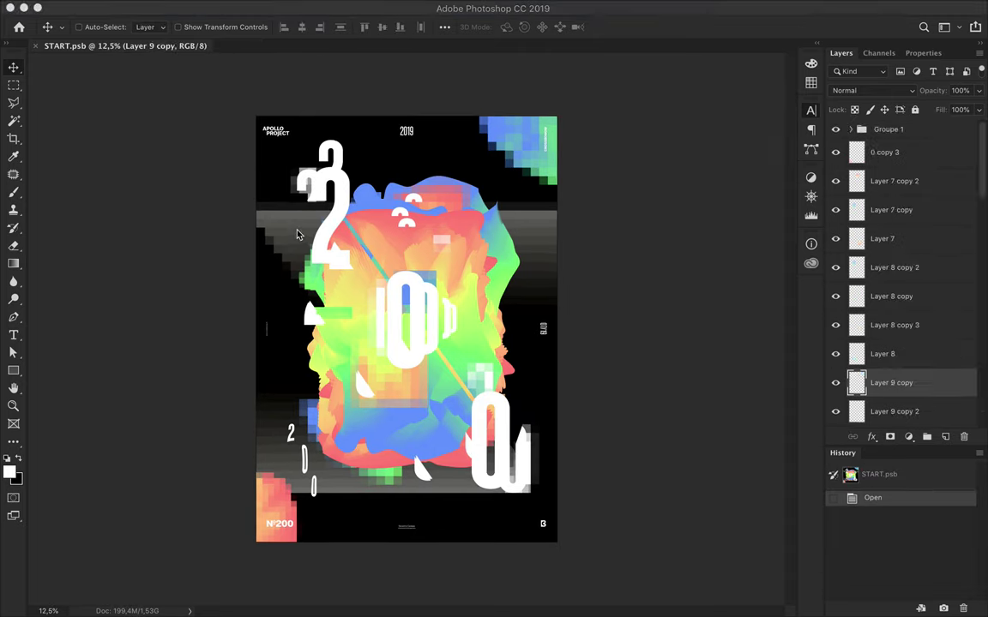
Set Layer 12's fill to 82%, then shift both gradient layers and the top-right pixel block
scroll(937, 326, down, 2)
shift+click(883, 384)
drag(979, 109, 966, 131)
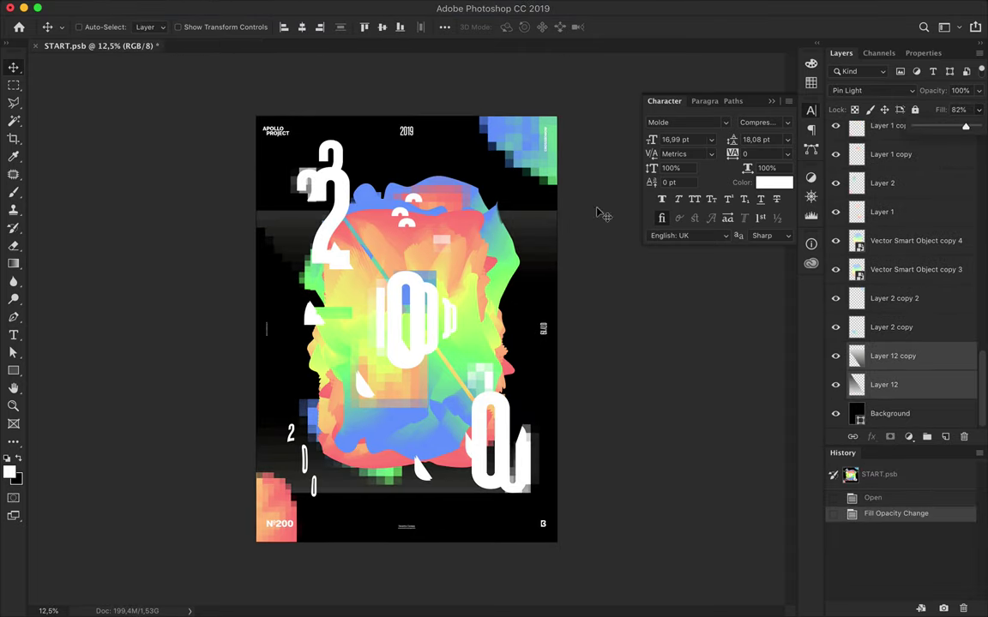
drag(415, 490, 418, 507)
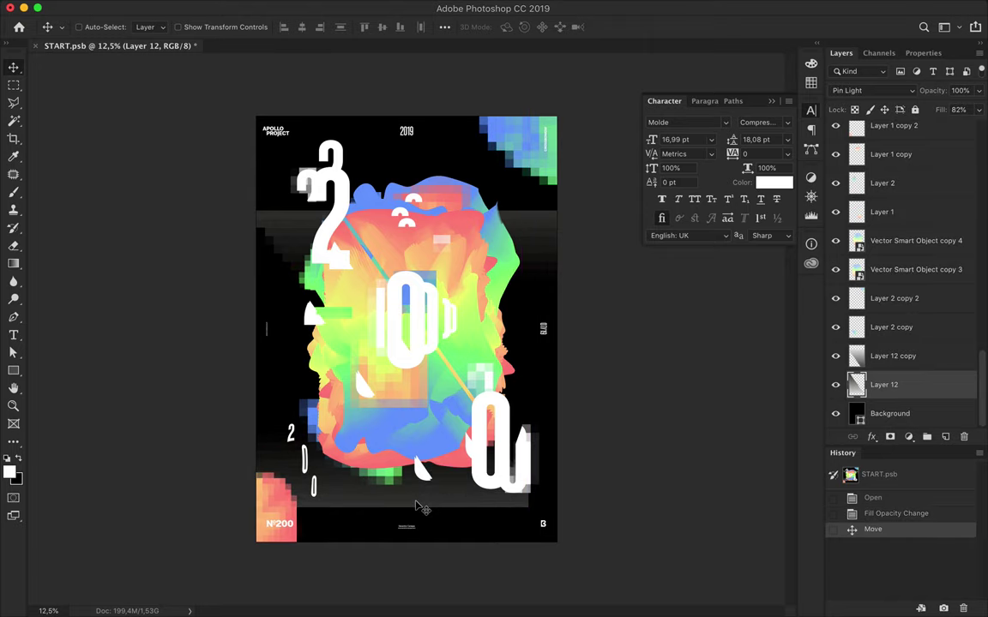
drag(535, 213, 531, 192)
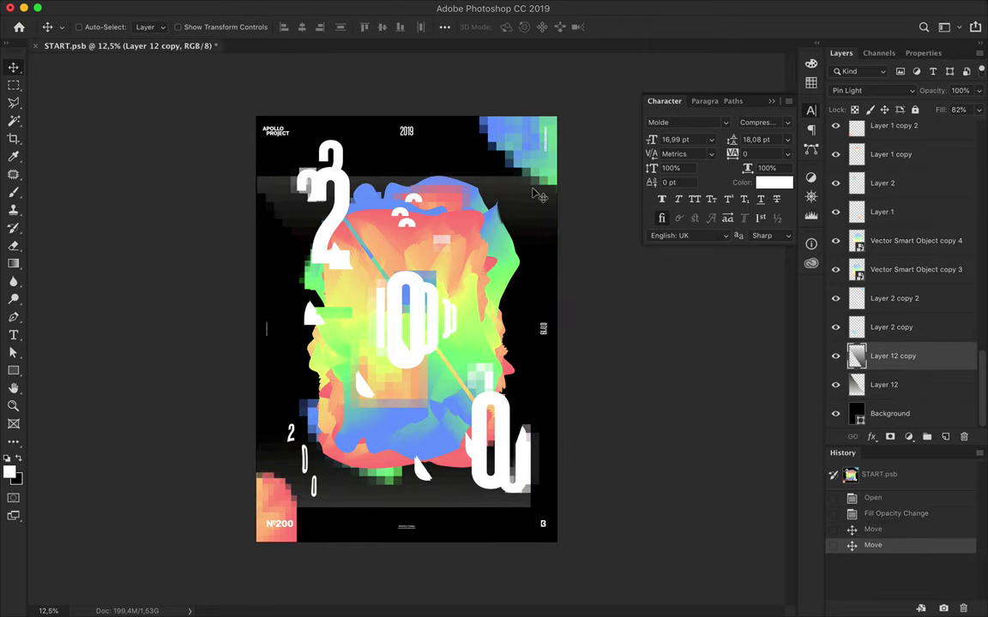
drag(530, 144, 506, 147)
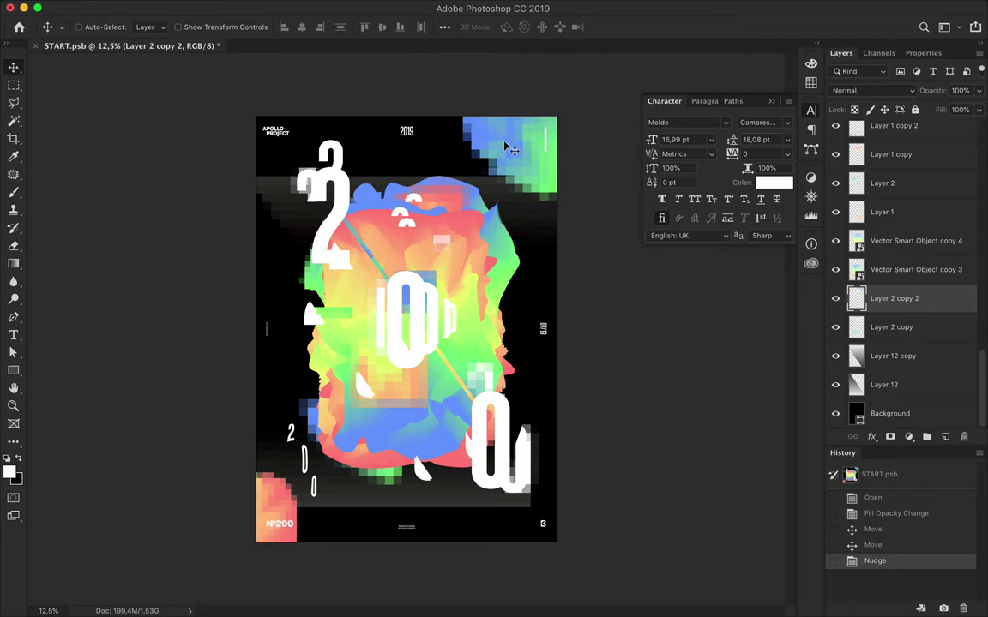
scroll(381, 321, up, 3)
Add a black drop shadow at 100% opacity to the 0 copy 4 numeral, without global light
scroll(382, 322, down, 1)
ctrl+click(382, 324)
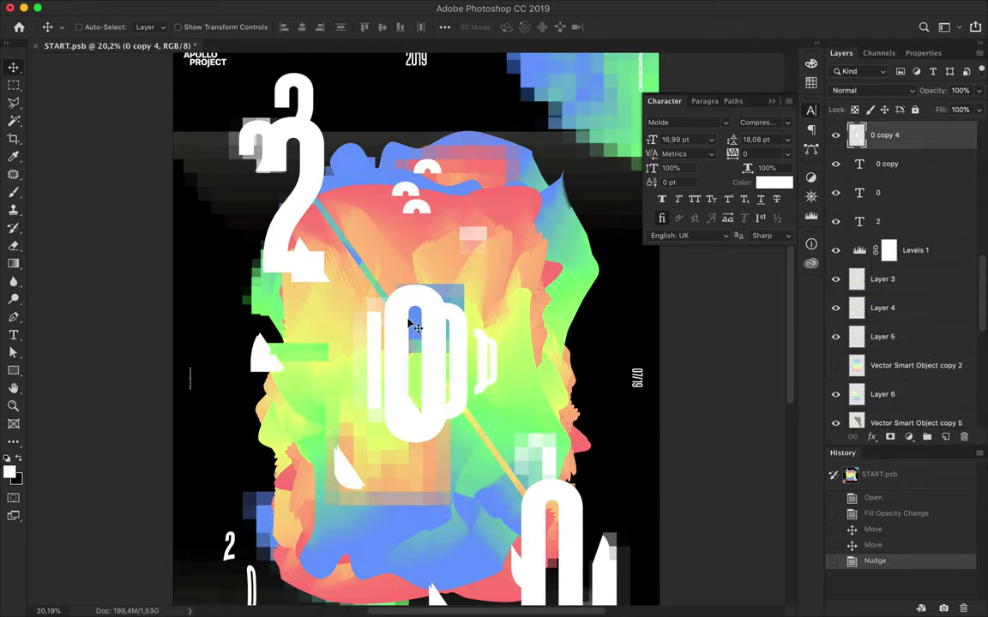
double_click(916, 139)
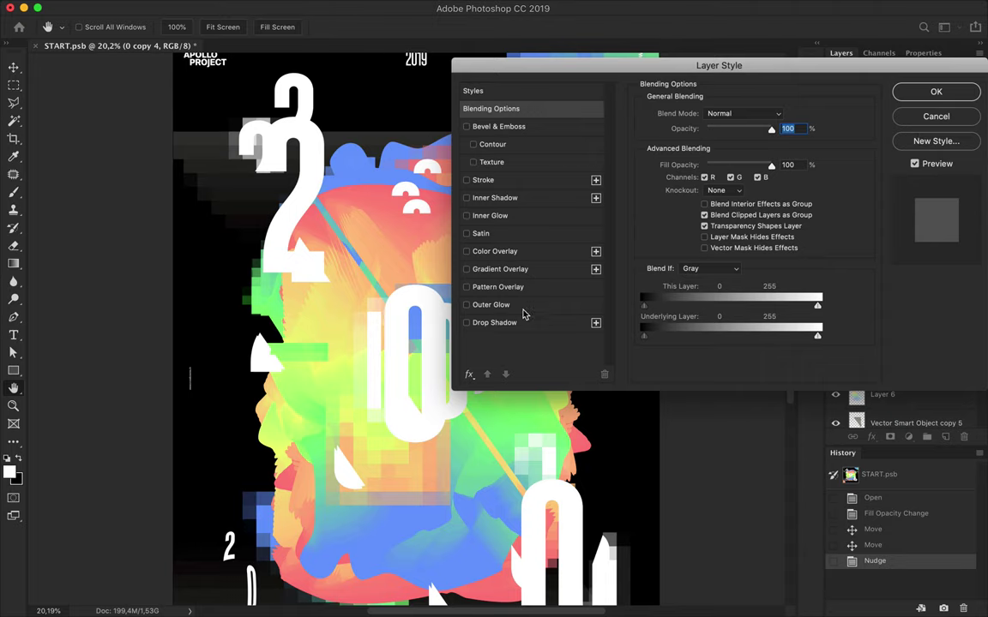
click(495, 322)
click(780, 115)
click(465, 351)
click(776, 166)
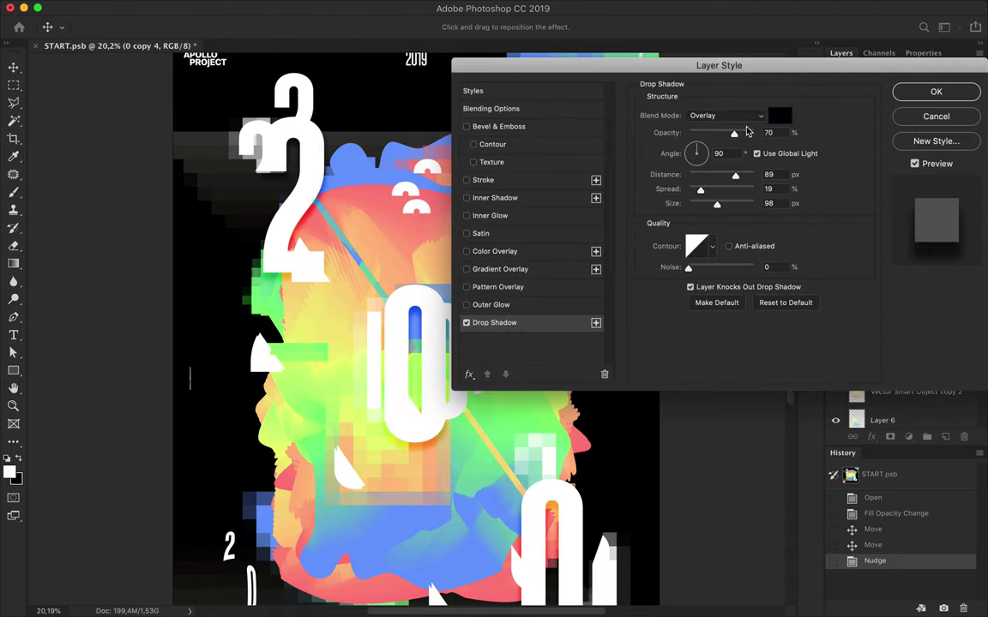
drag(745, 133, 768, 133)
mouse_move(736, 175)
mouse_down()
mouse_move(720, 175)
mouse_move(733, 192)
mouse_move(707, 190)
mouse_move(725, 204)
mouse_up()
click(718, 153)
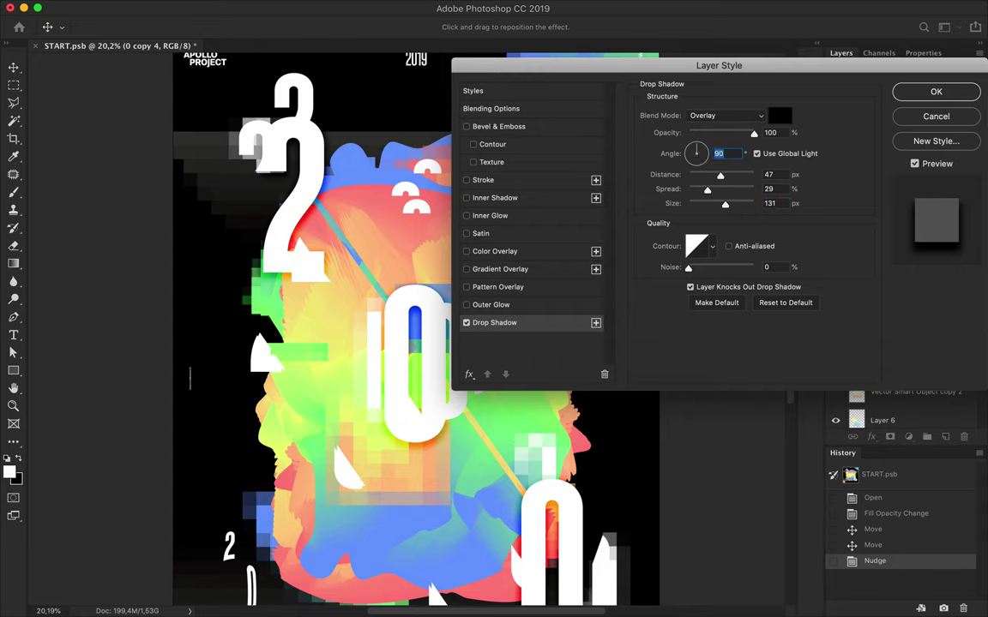
text(0)
click(757, 154)
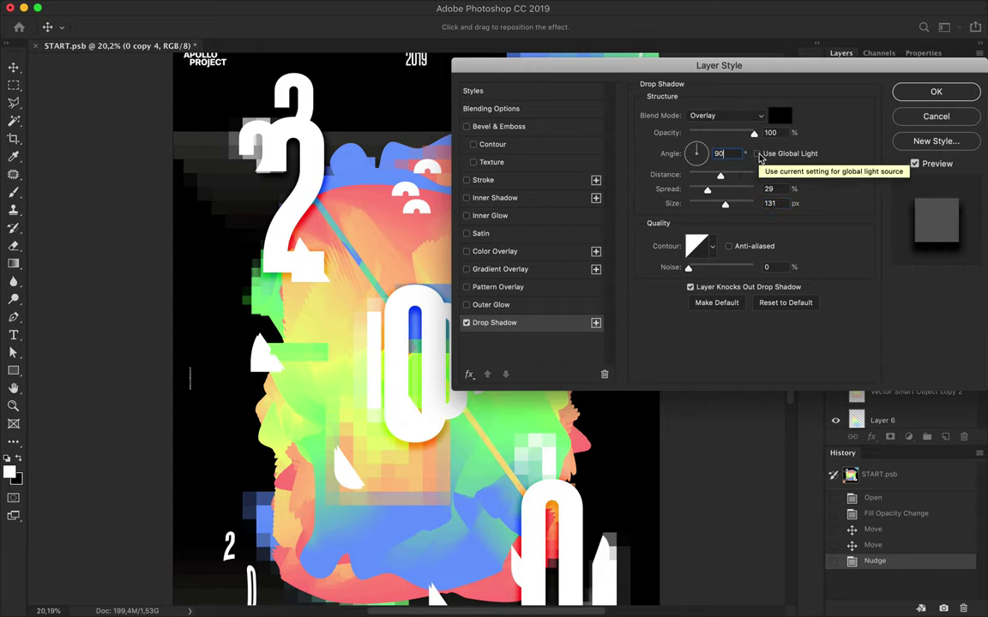
key(Return)
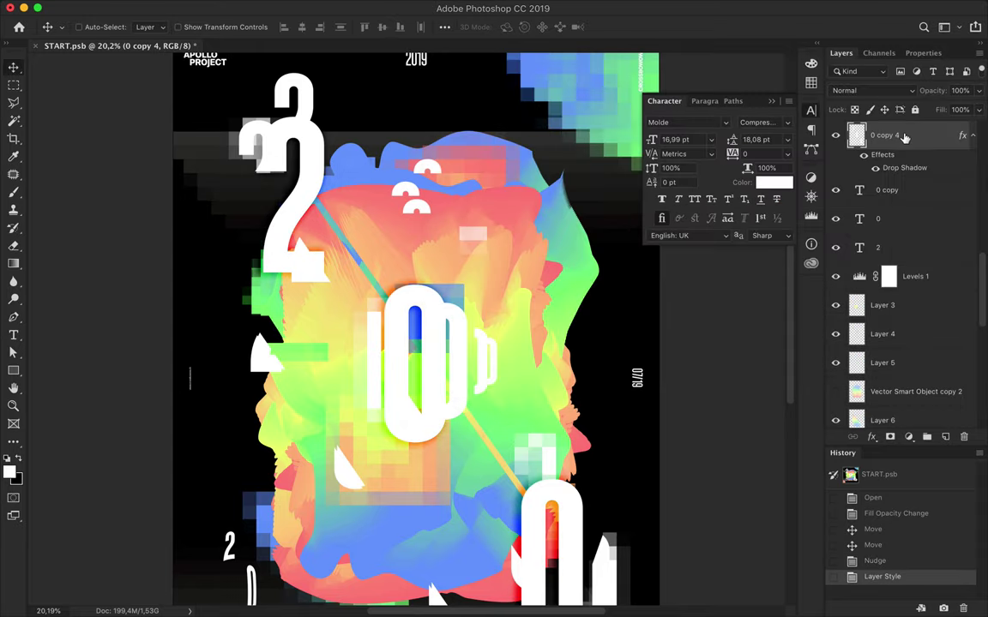
Refine the shadow to Overlay, 100% opacity, angle 97°, distance 0, spread 0, size 95
double_click(904, 137)
click(495, 322)
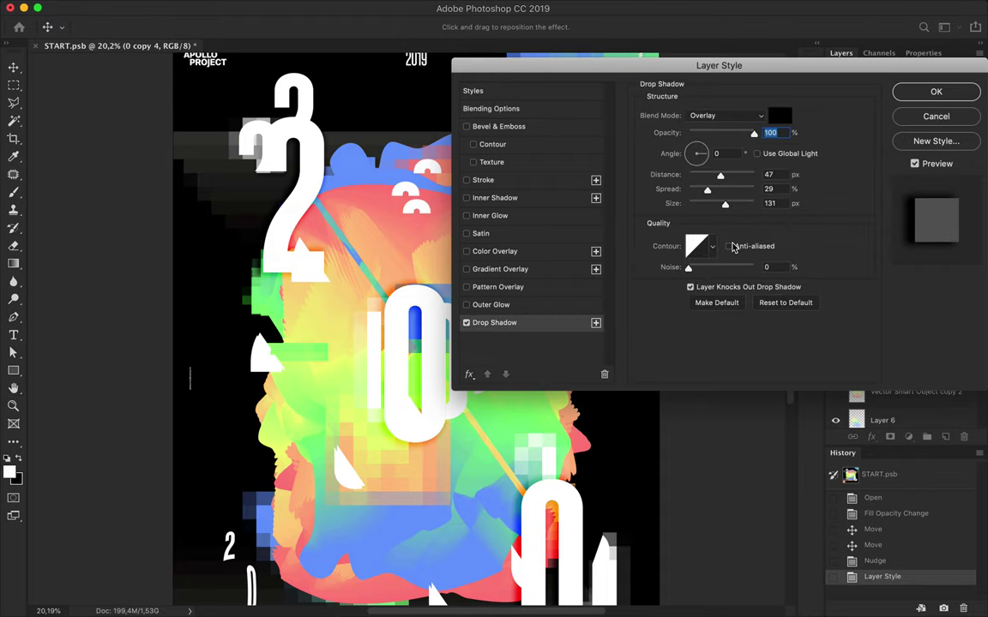
mouse_move(698, 157)
mouse_down()
mouse_move(696, 146)
mouse_move(662, 179)
mouse_move(716, 190)
mouse_up()
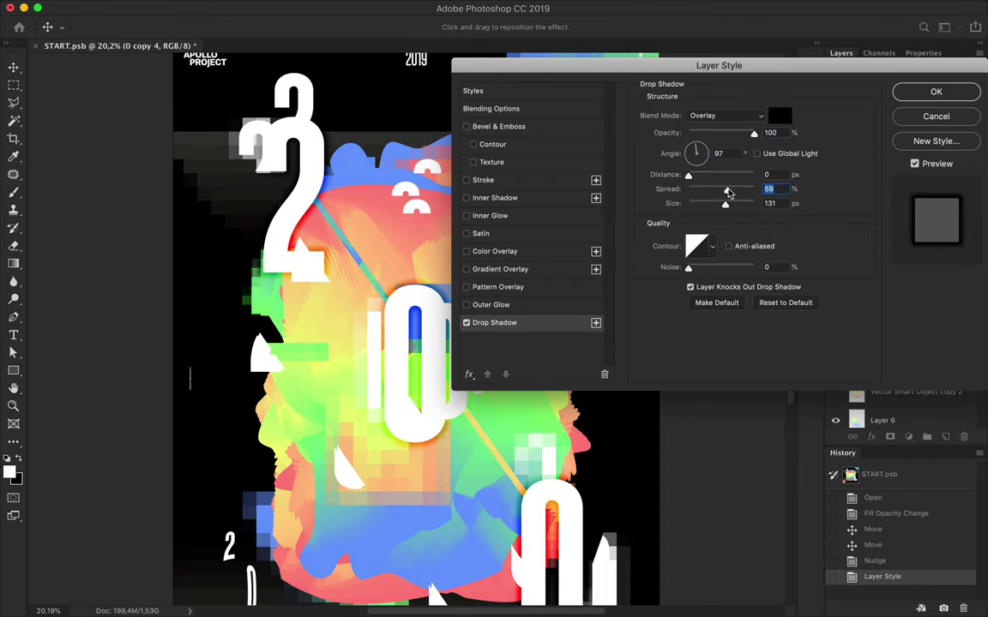
drag(716, 191, 655, 188)
drag(725, 203, 746, 206)
click(745, 115)
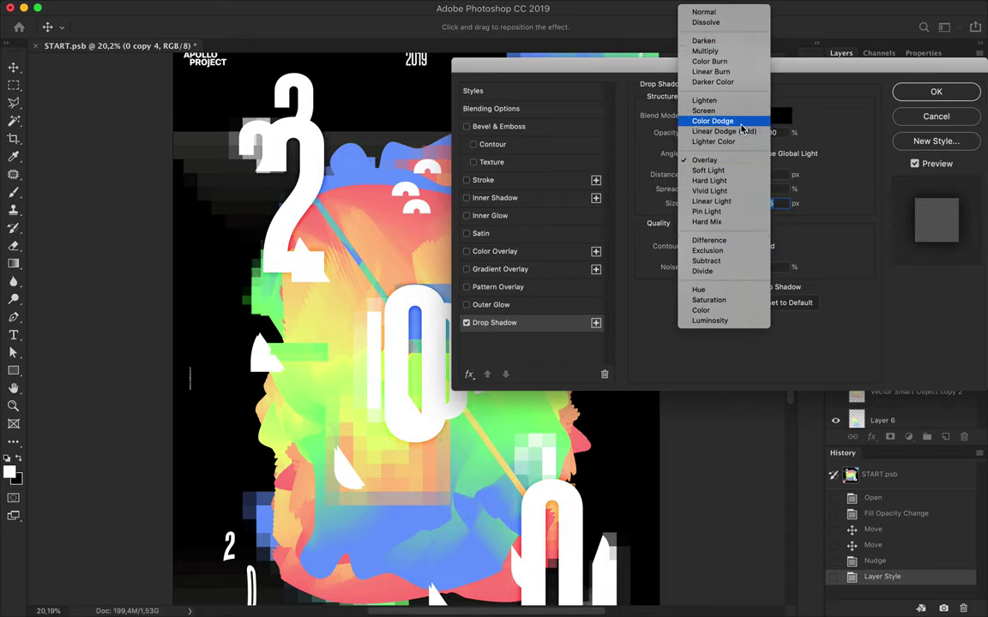
click(723, 43)
drag(751, 133, 715, 135)
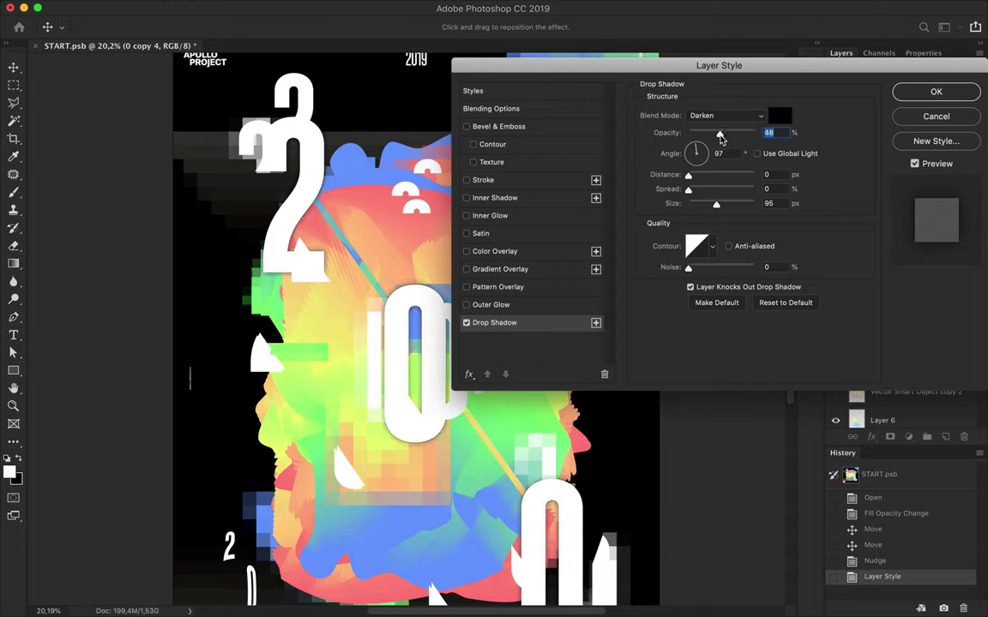
click(754, 115)
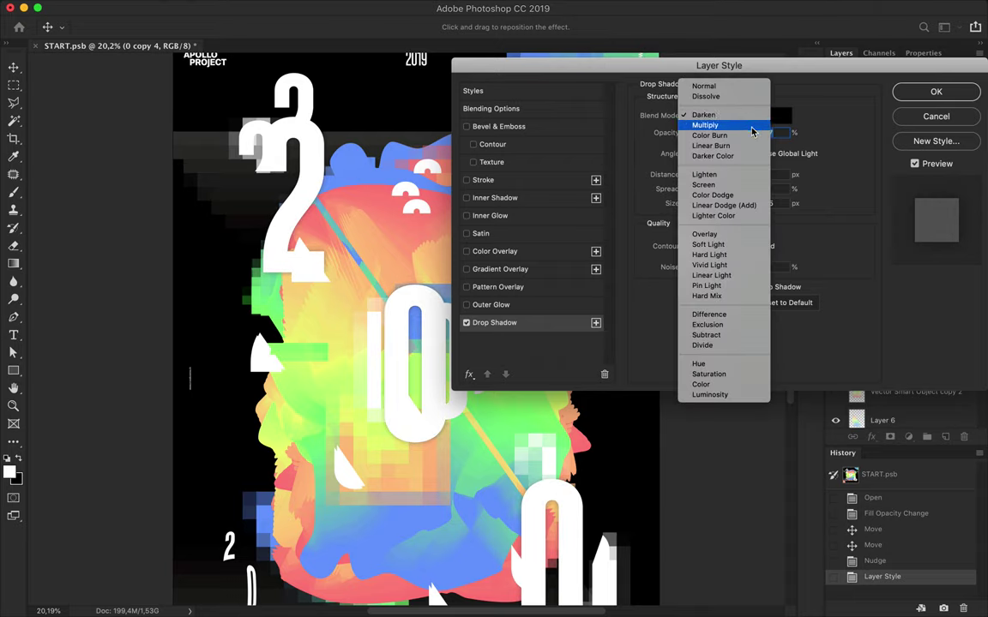
click(705, 234)
drag(715, 135, 736, 135)
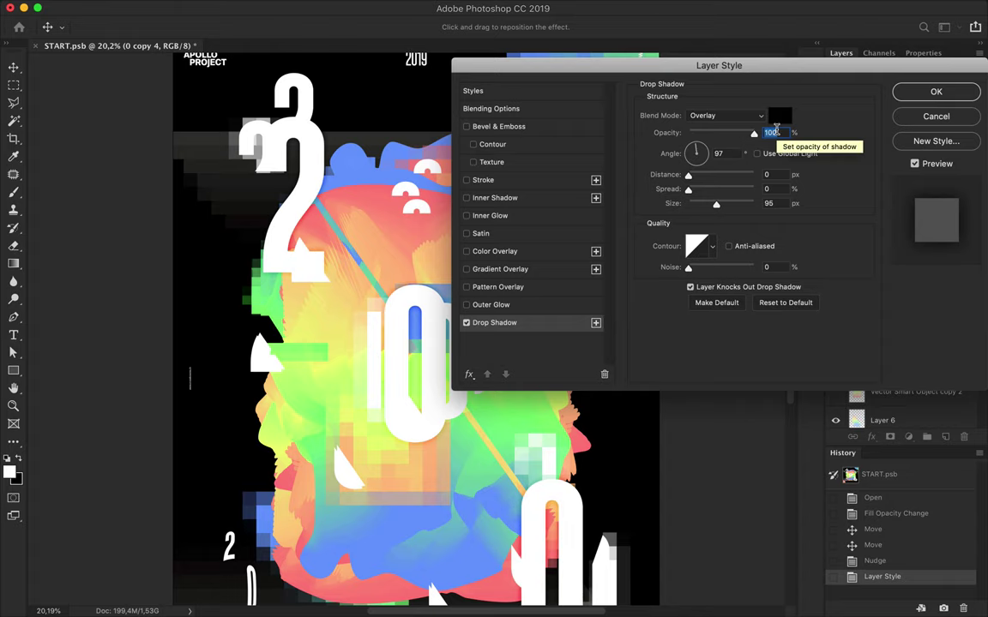
click(935, 92)
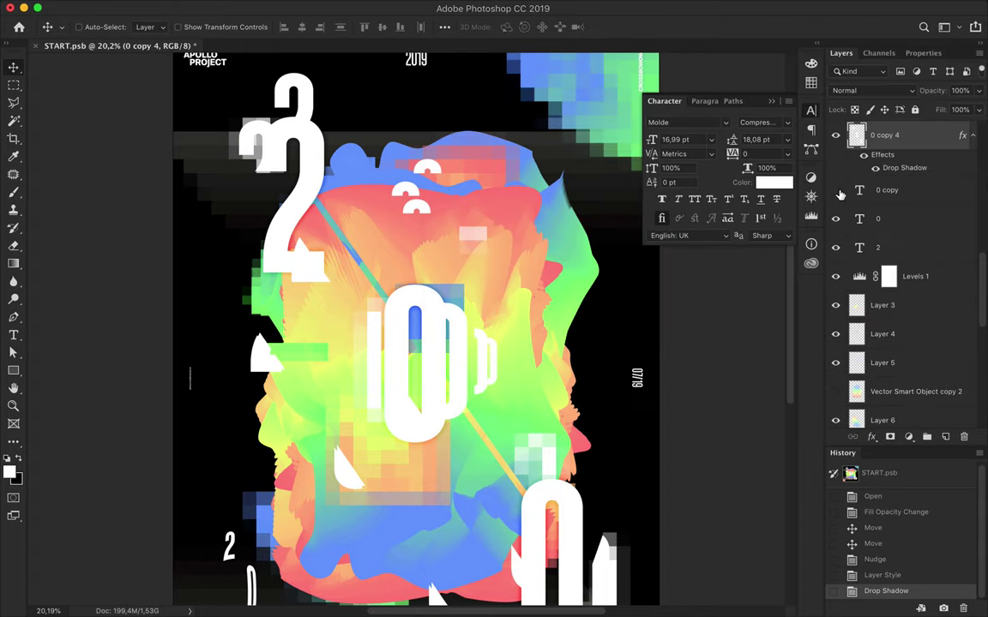
Copy the 0 copy 4 drop-shadow style and zoom out, undoing two trial drags of the 0 numeral
scroll(613, 335, down, 2)
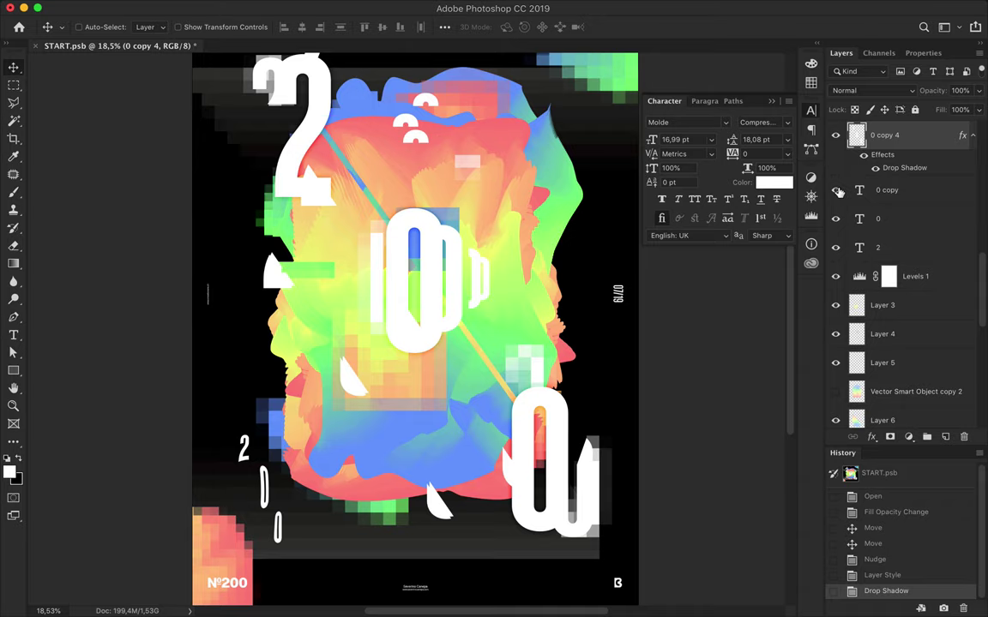
right_click(917, 163)
click(755, 331)
click(840, 192)
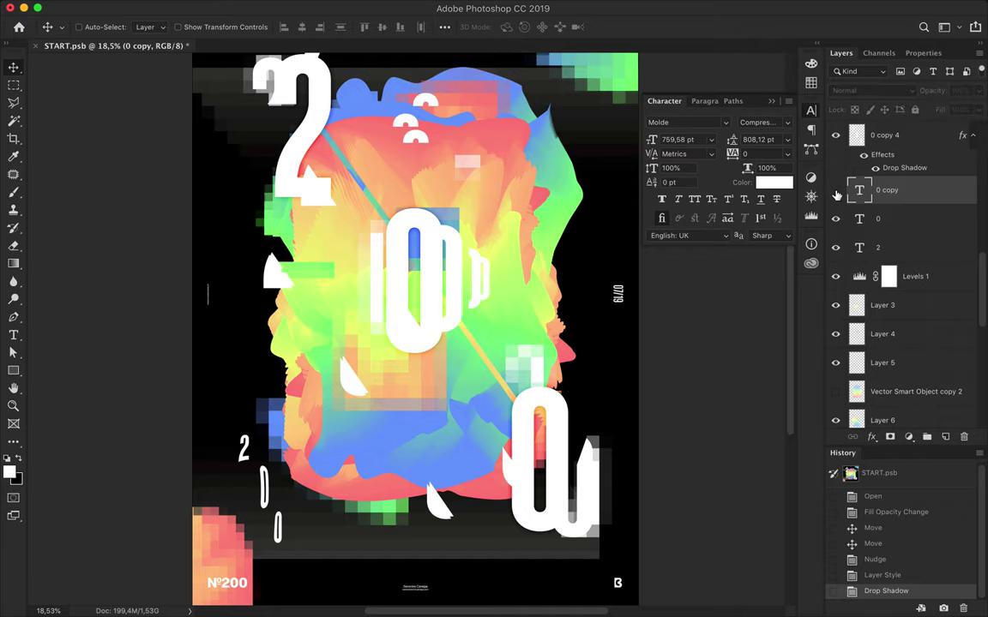
key(ctrl+minus)
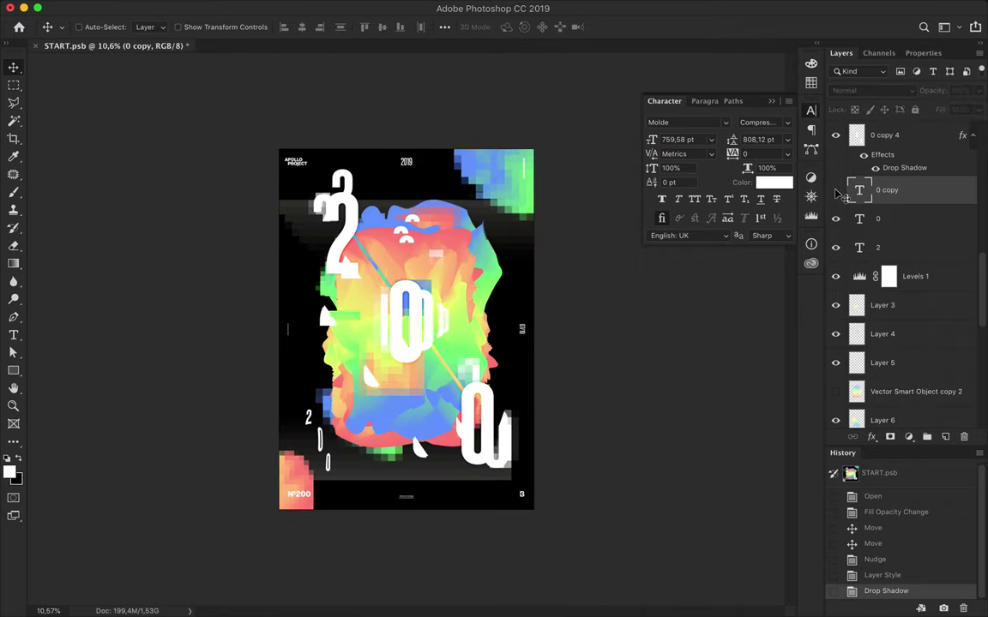
drag(409, 334, 446, 305)
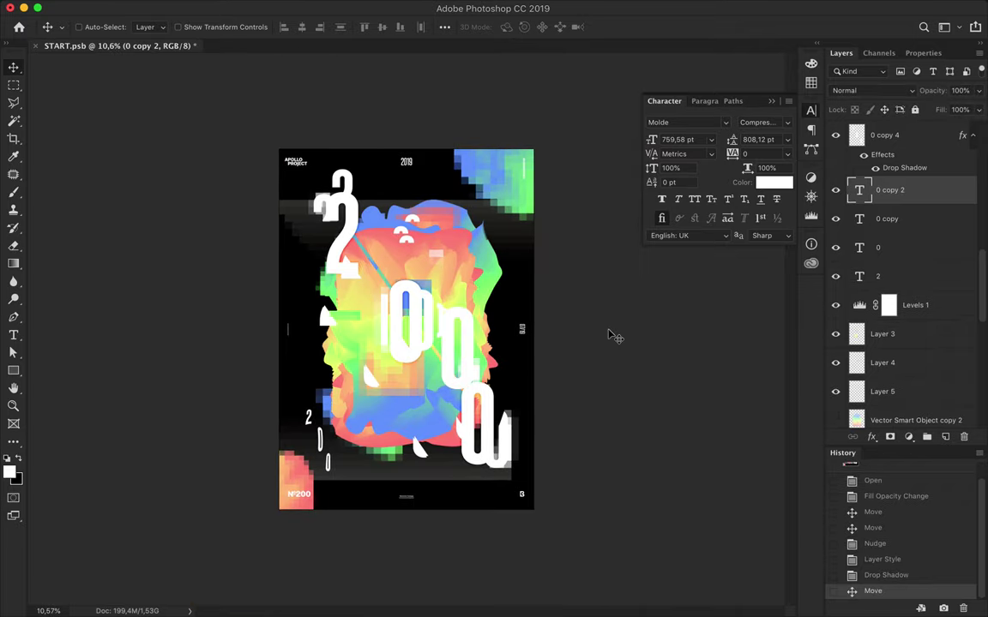
key(ctrl+z)
drag(497, 397, 451, 363)
key(ctrl+z)
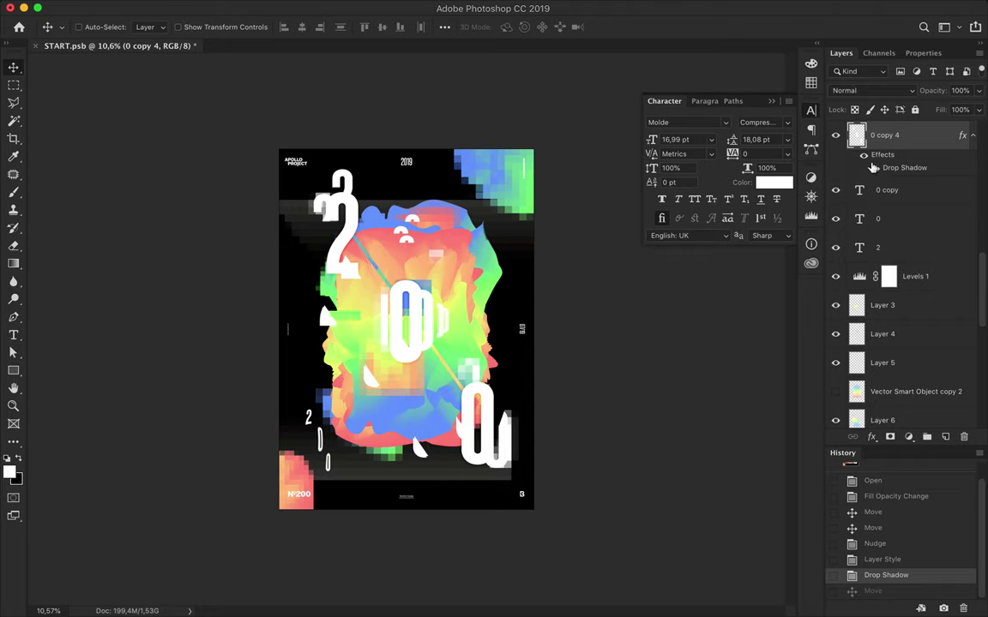
Delete the 0 copy, 0 and 2 text layers, undoing a stray move of the 2
scroll(889, 218, down, 5)
scroll(891, 240, down, 5)
click(914, 275)
key(BackSpace)
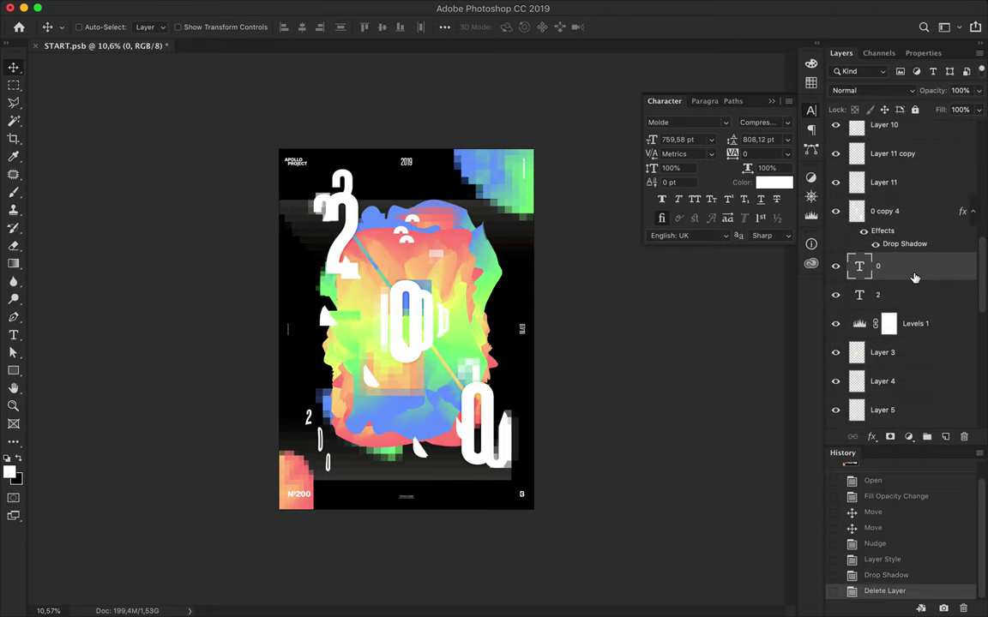
click(894, 268)
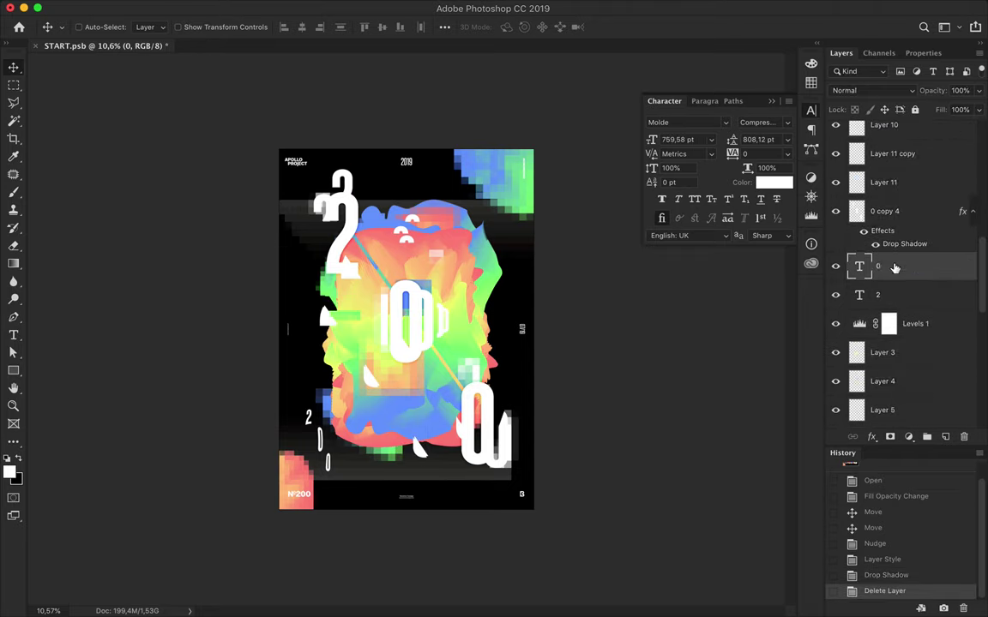
key(BackSpace)
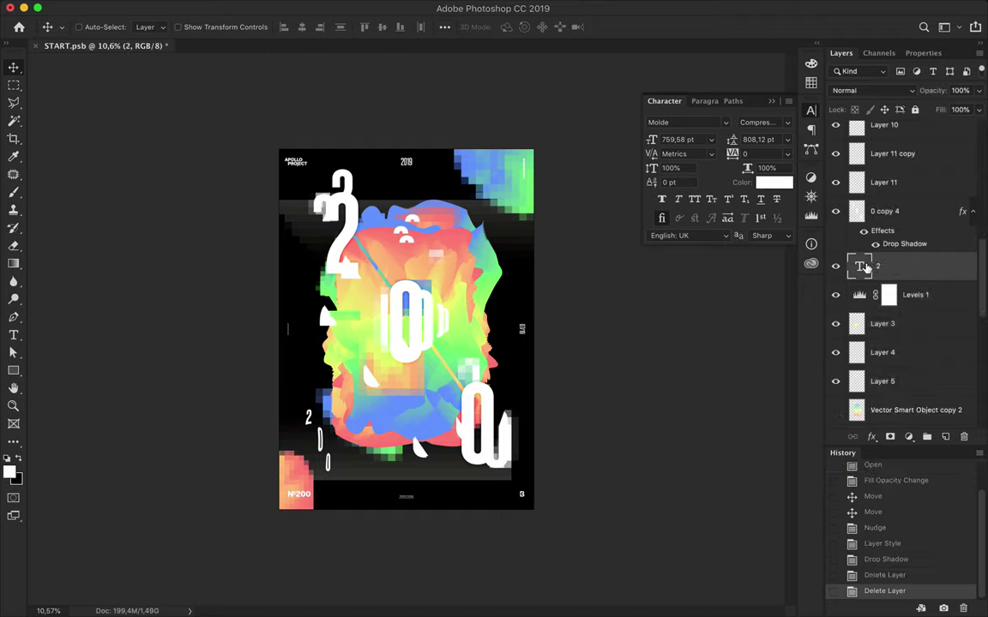
scroll(844, 216, down, 1)
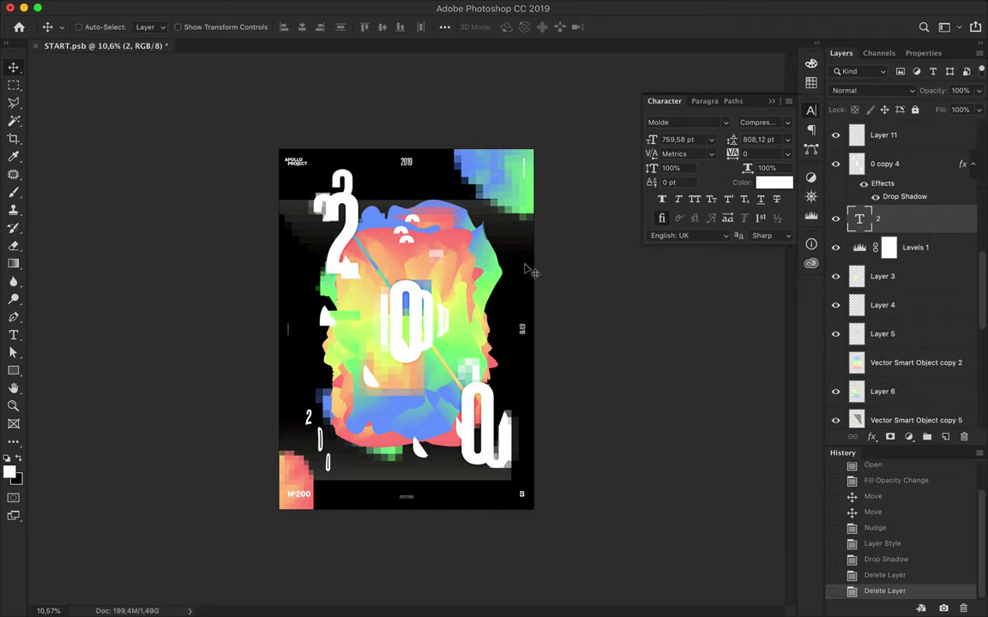
drag(377, 274, 346, 332)
key(ctrl+z)
key(BackSpace)
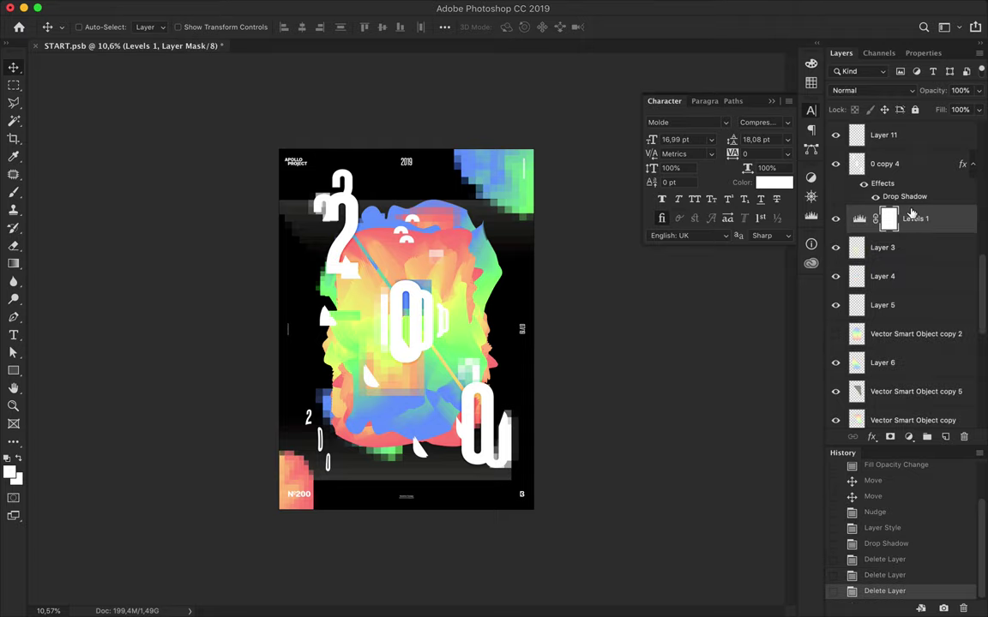
Save the document as START.psb and begin a new text layer below the 2019 date
click(896, 249)
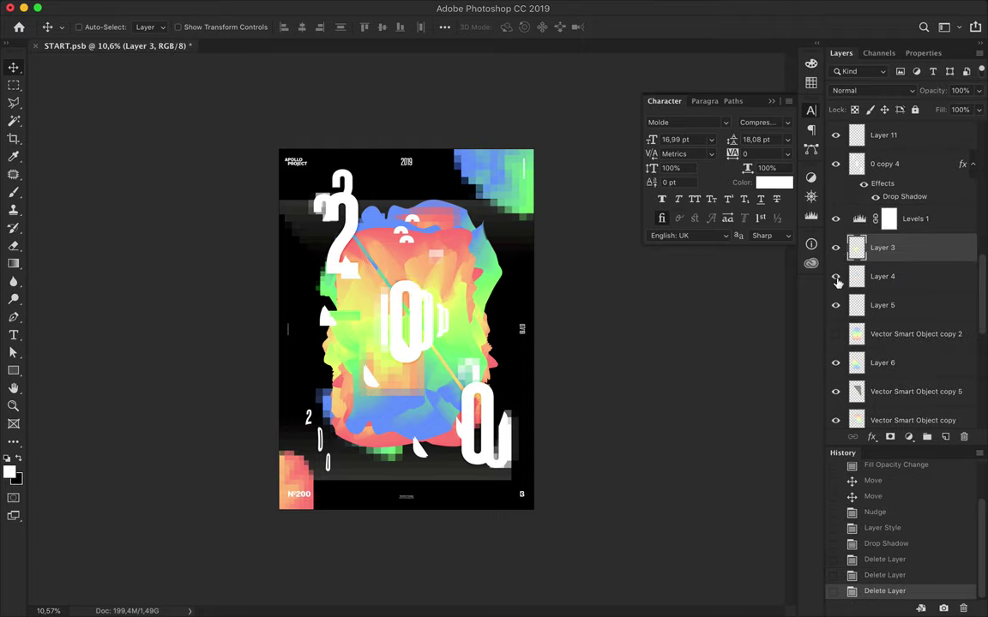
scroll(851, 343, down, 10)
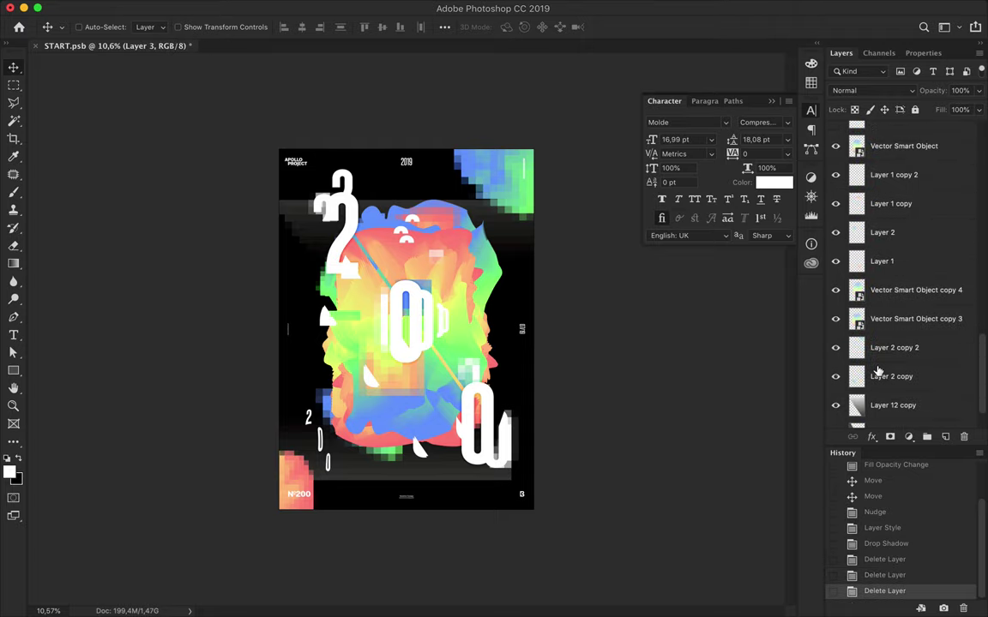
click(844, 154)
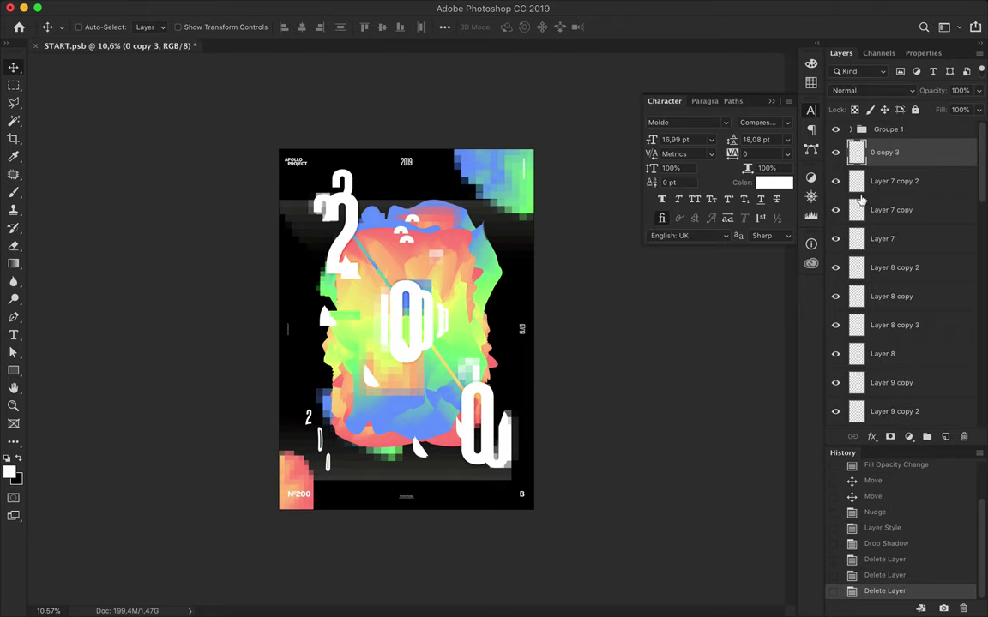
scroll(909, 203, up, 2)
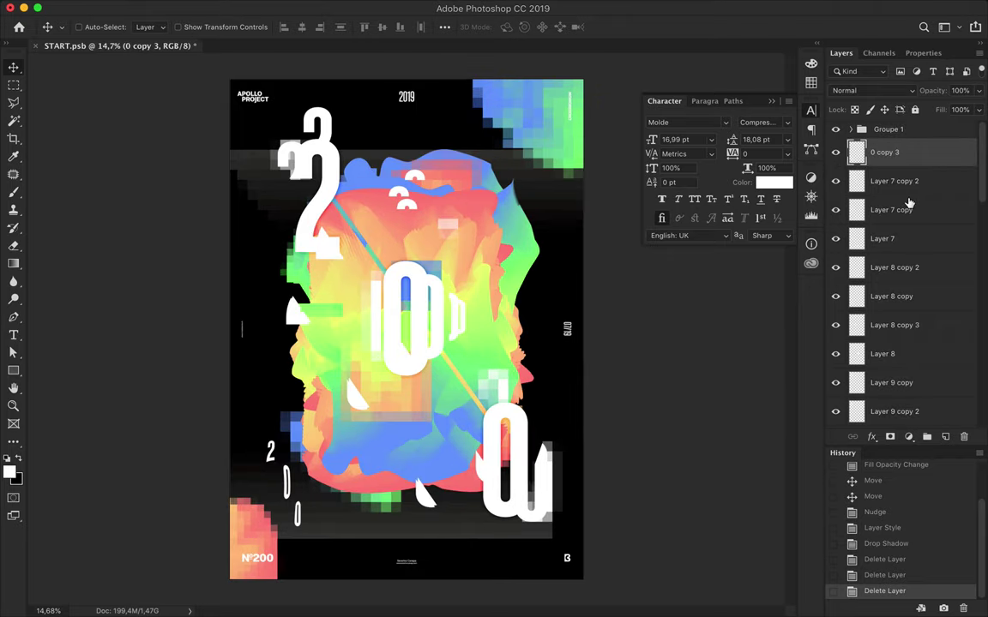
scroll(496, 293, up, 1)
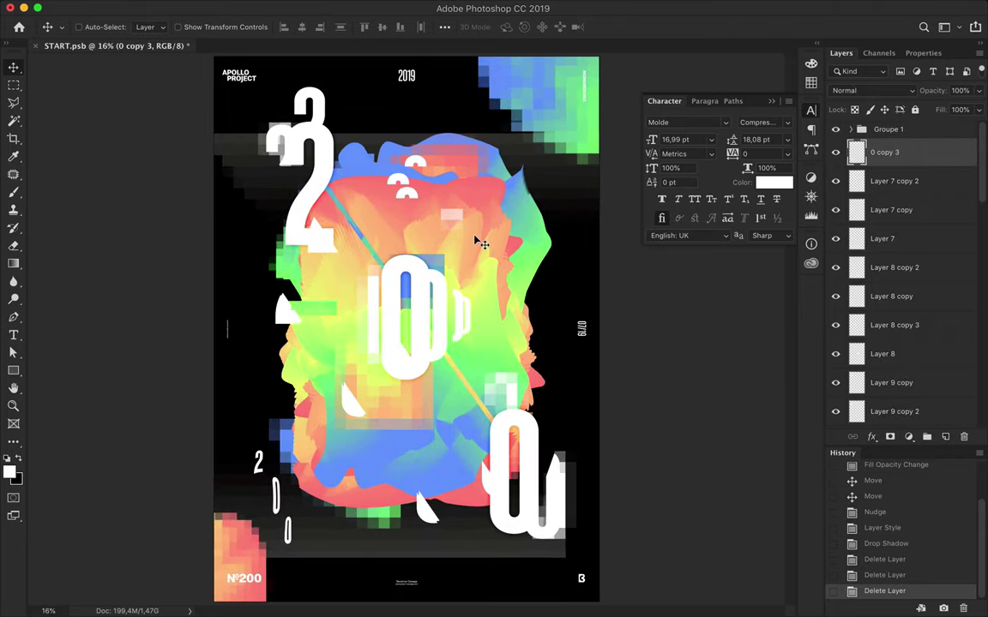
key(ctrl+s)
key(t)
click(351, 120)
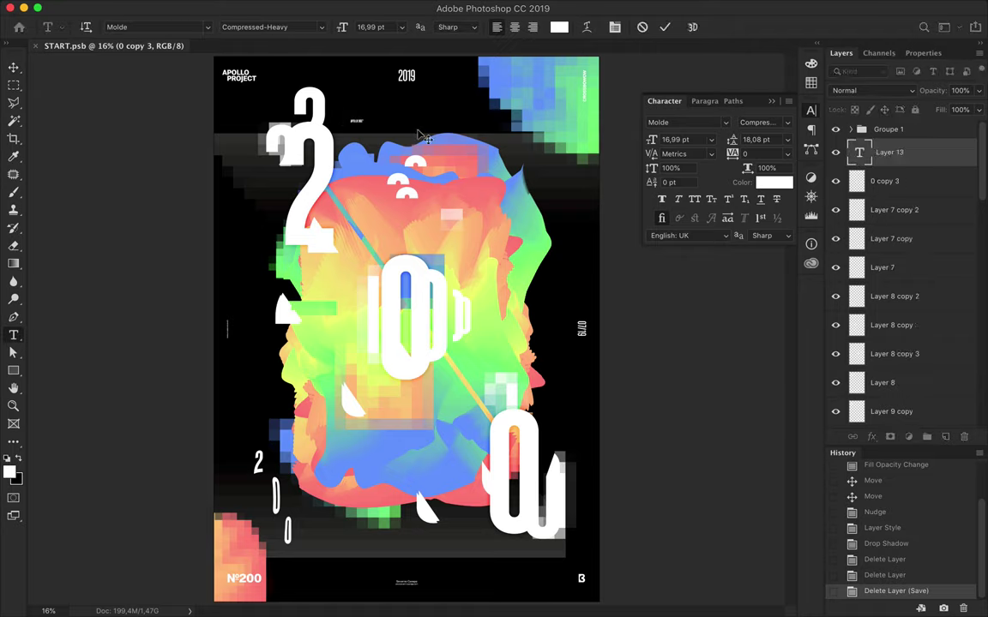
Enlarge the APOLLO 365° text and set it to Medium weight with 1980 tracking
drag(365, 118, 375, 105)
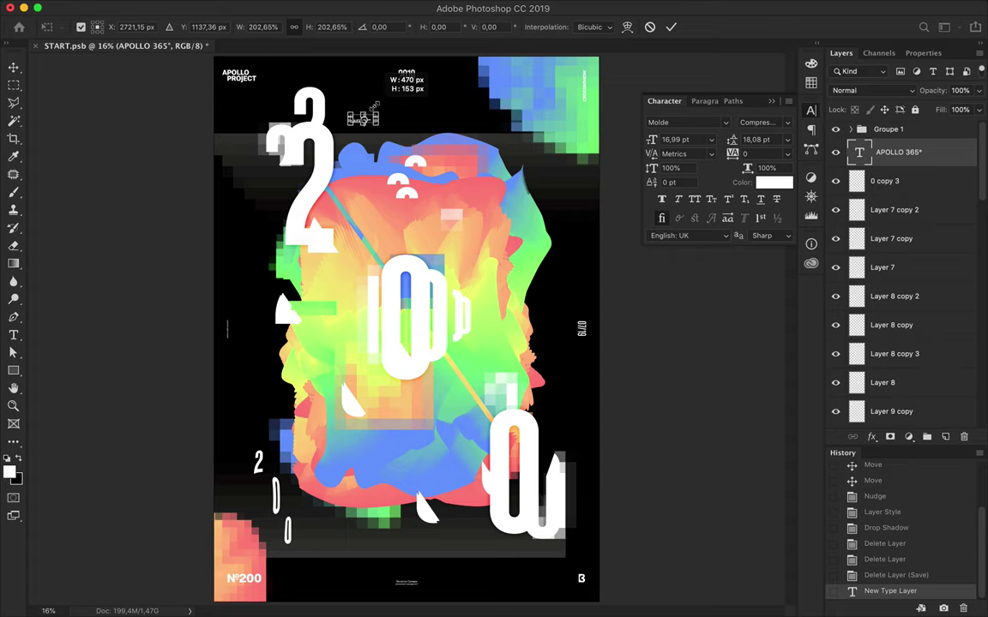
key(Return)
click(787, 124)
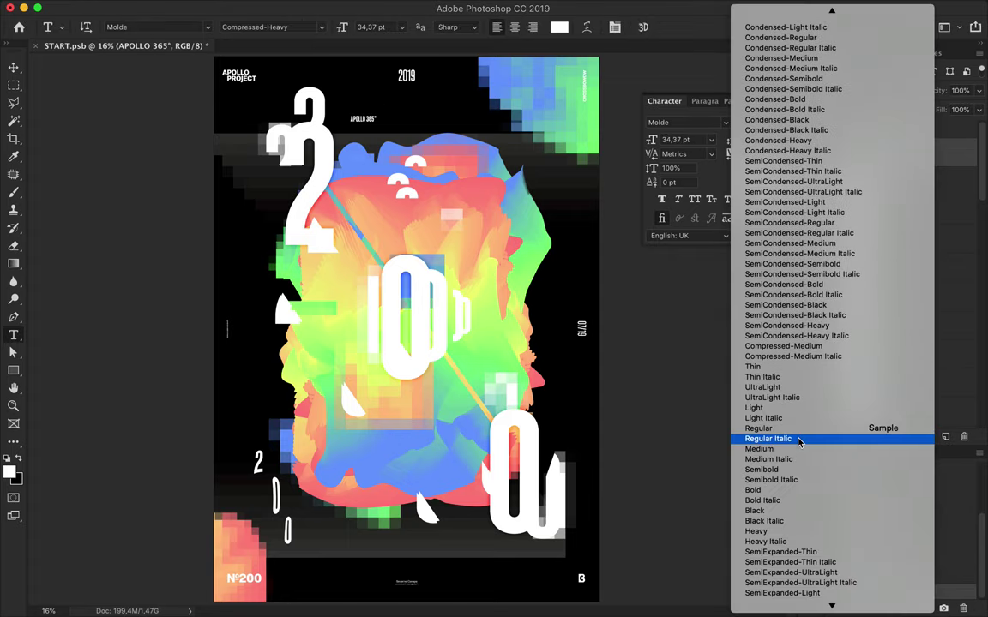
click(789, 449)
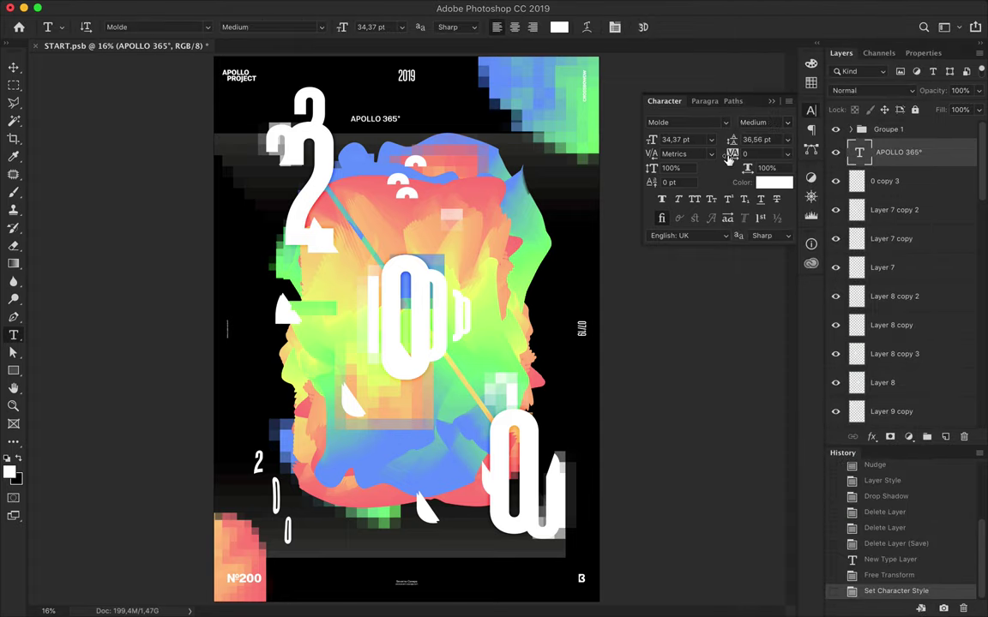
drag(729, 159, 742, 156)
text(1980)
key(Return)
key(v)
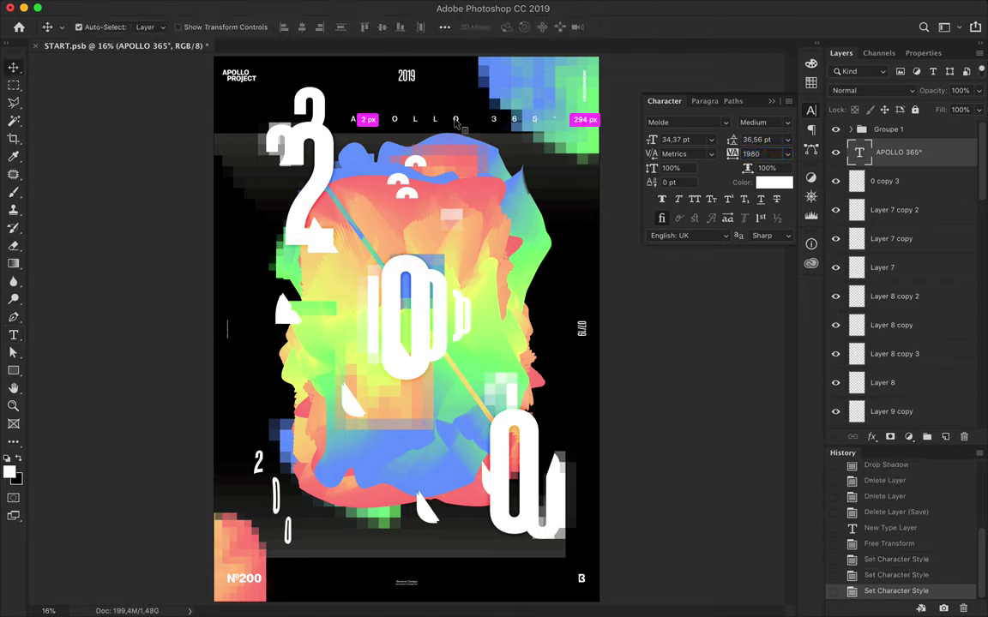
Duplicate the text and rotate the copy -90° to run vertically along the left edge
alt+drag(455, 123, 335, 340)
key(ctrl+t)
mouse_move(313, 201)
mouse_down()
mouse_move(249, 231)
mouse_move(300, 206)
mouse_up()
drag(339, 274, 262, 263)
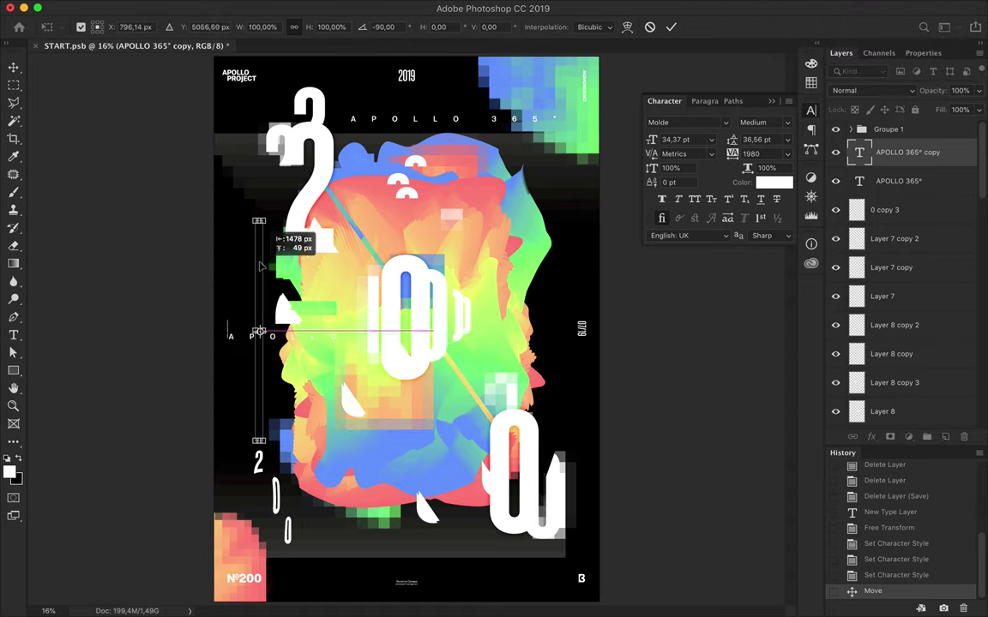
Commit the vertical copy's rotation and nudge it slightly upward
key(Return)
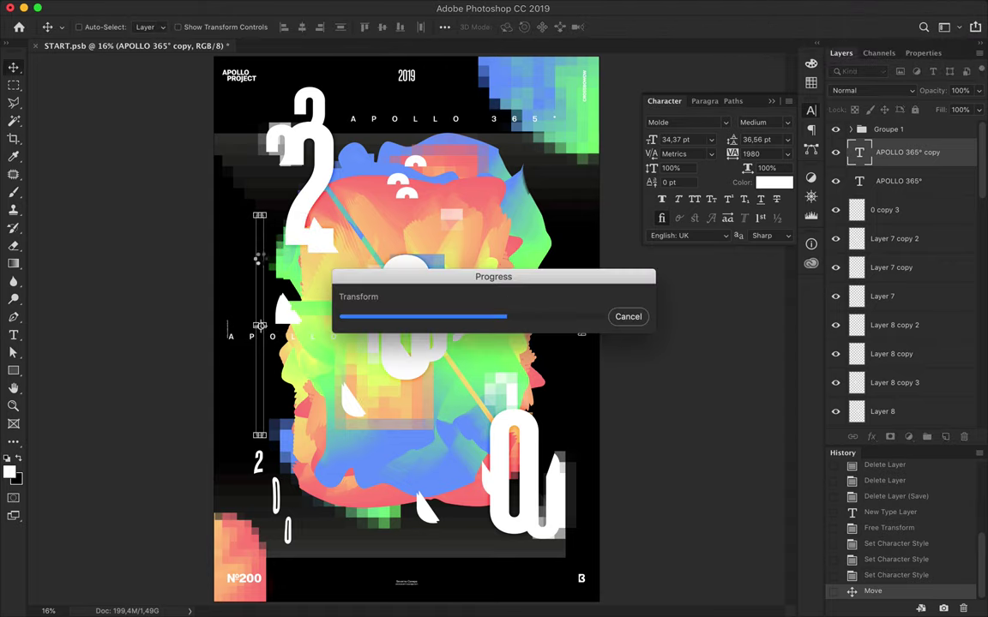
key(l)
key(v)
drag(267, 268, 269, 257)
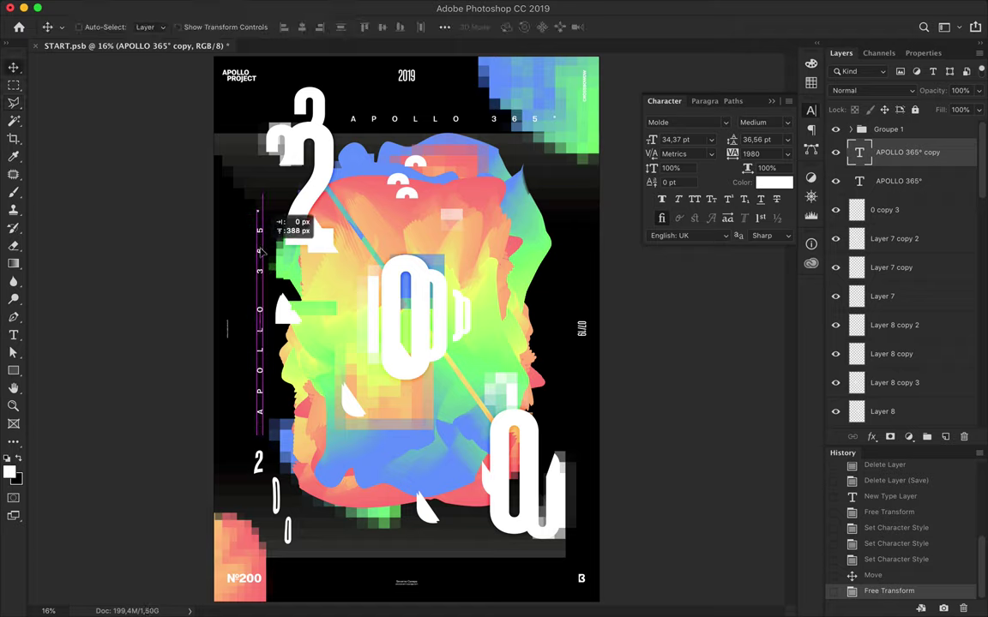
Cut a Polygonal Lasso slice from the rasterized vertical text and paste it as a new layer
key(l)
click(257, 206)
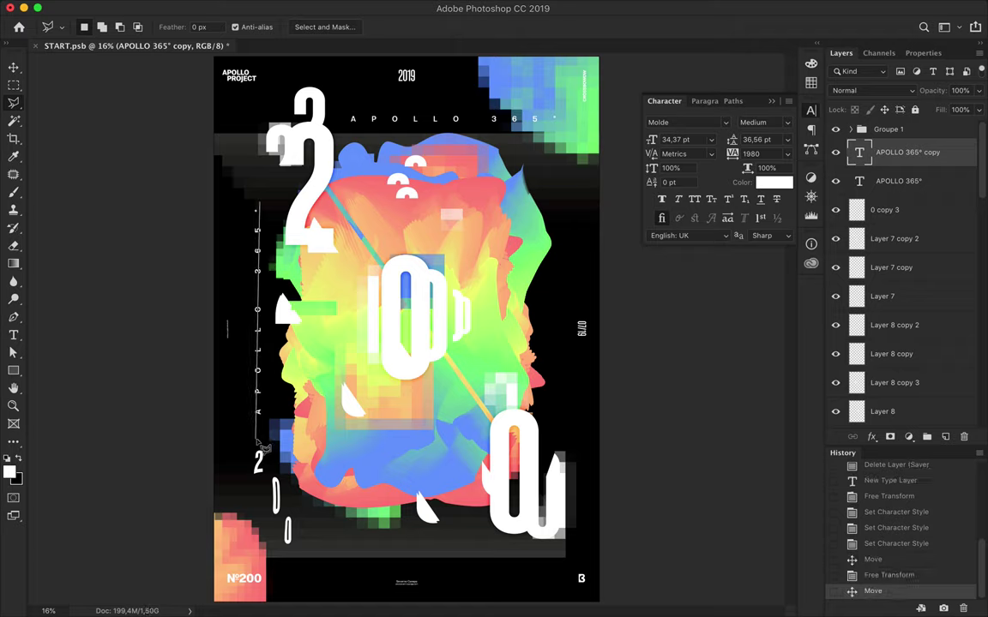
click(257, 436)
click(279, 422)
click(258, 205)
key(Delete)
key(Return)
right_click(927, 163)
key(Escape)
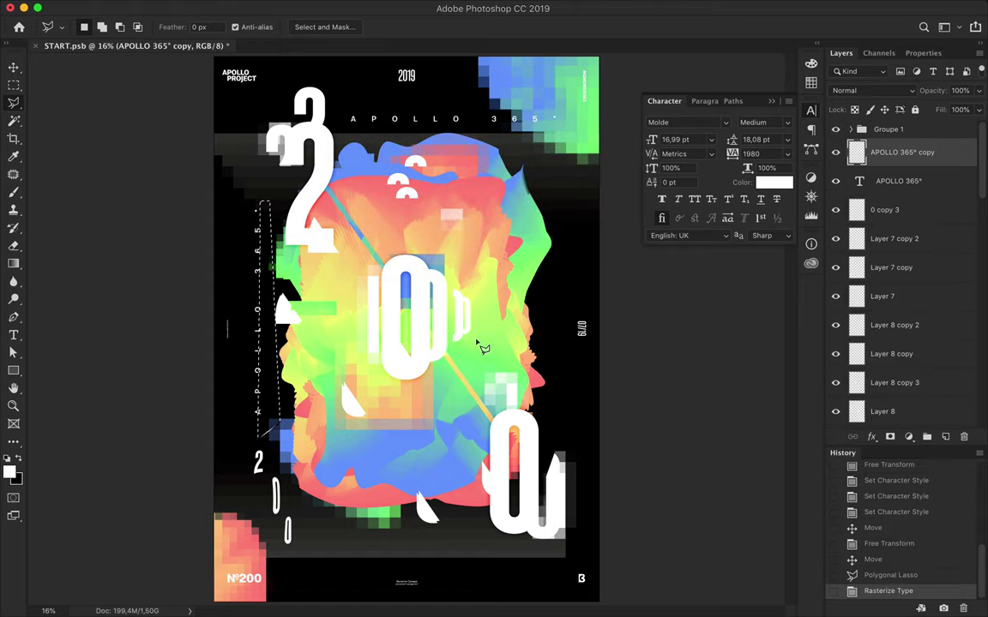
key(ctrl+v)
key(v)
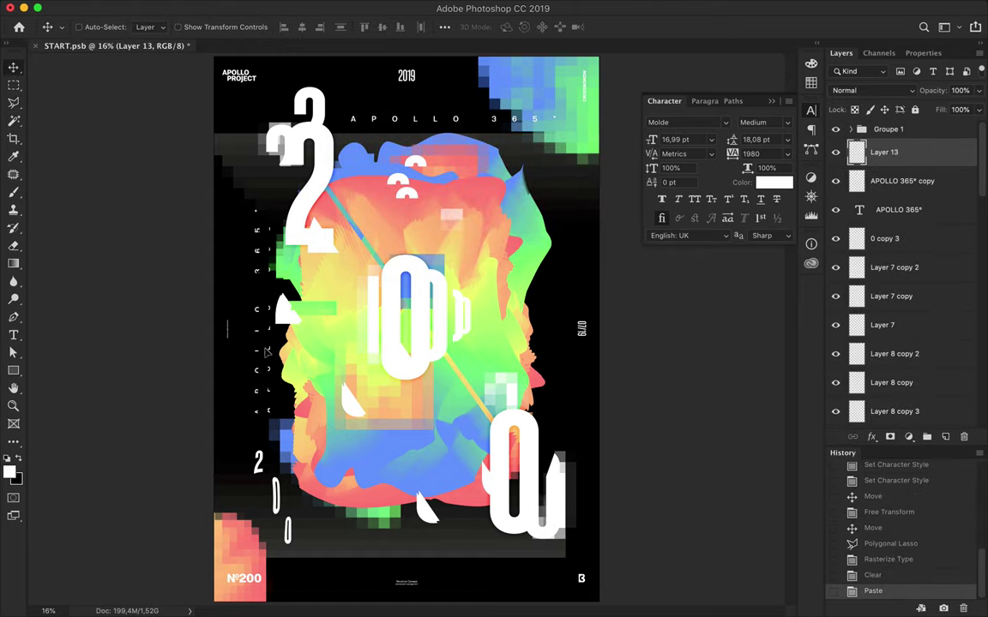
Offset a copy of the slice, mirror the text strip onto the right edge, and move both above Background
mouse_move(266, 351)
mouse_down()
mouse_move(277, 360)
mouse_move(568, 331)
mouse_move(553, 331)
mouse_up()
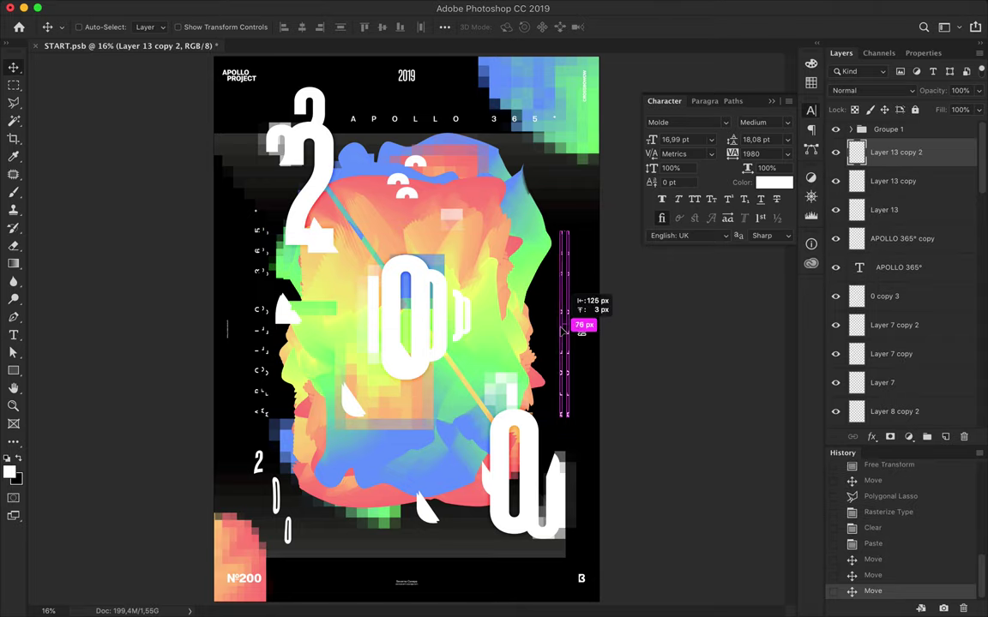
click(261, 315)
ctrl+click(262, 317)
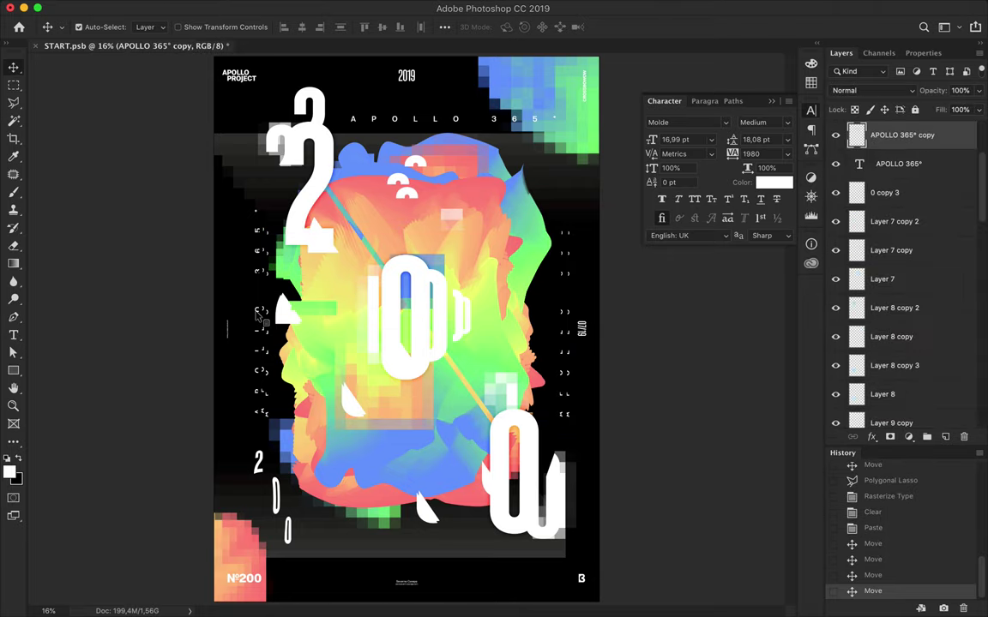
drag(279, 313, 556, 311)
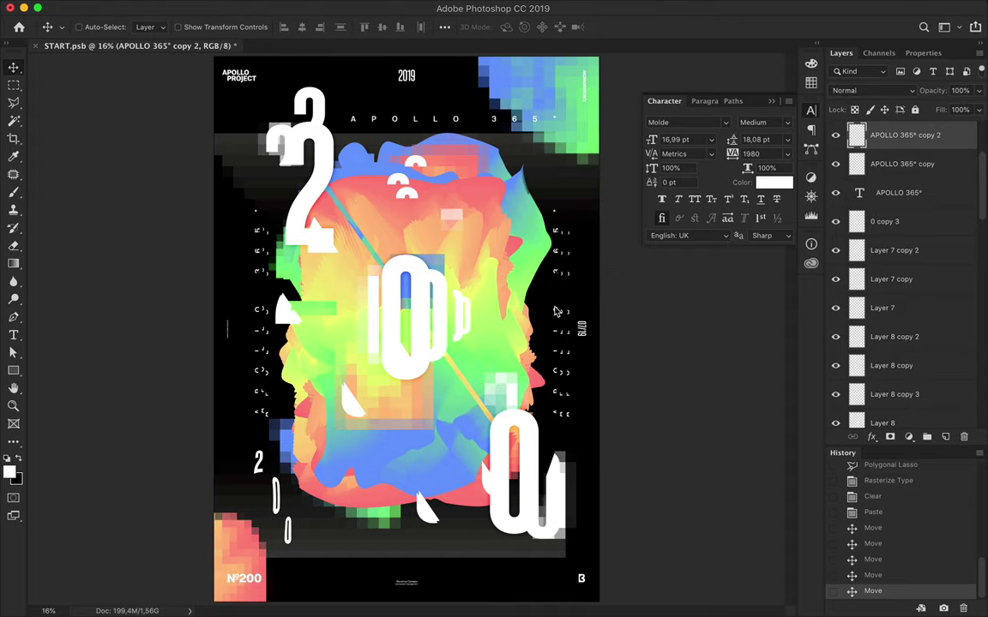
shift+click(917, 174)
mouse_move(909, 180)
mouse_down()
mouse_move(903, 437)
mouse_move(894, 397)
mouse_up()
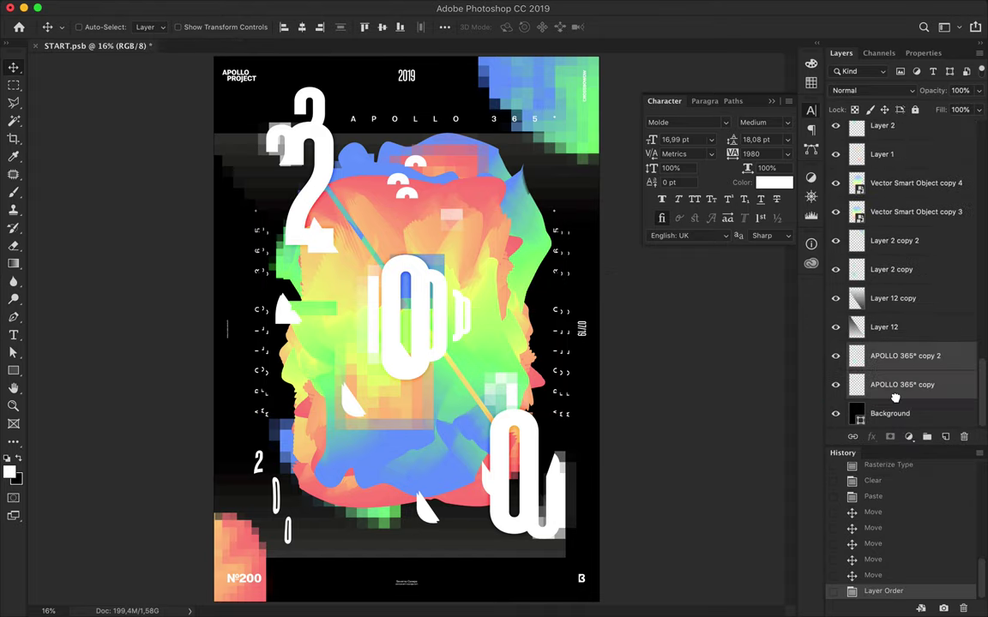
Duplicate the top APOLLO 365° text to the bottom edge and rotate it 180°
scroll(595, 309, up, 2)
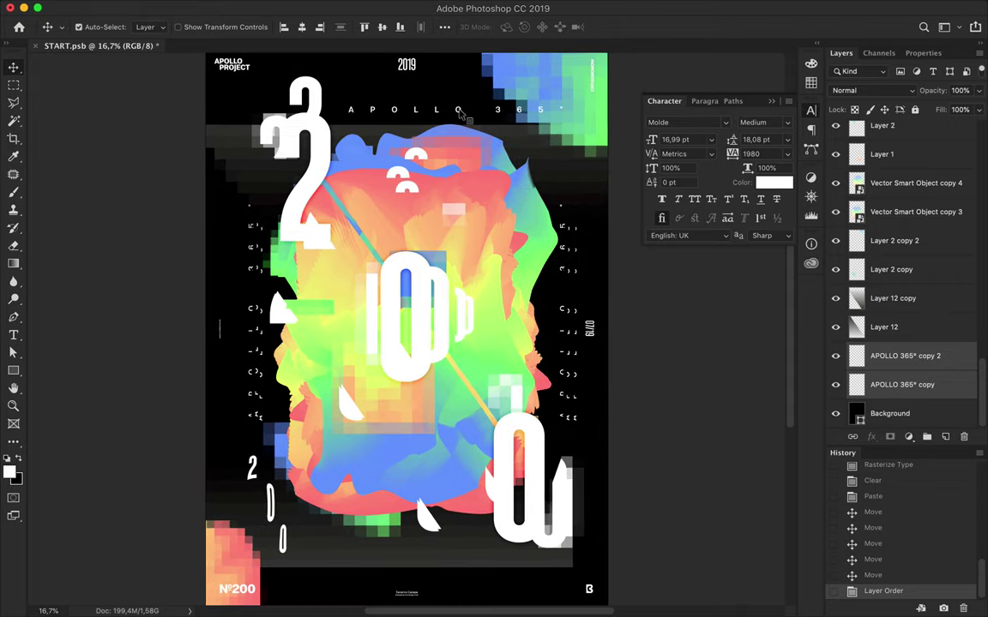
ctrl+click(458, 114)
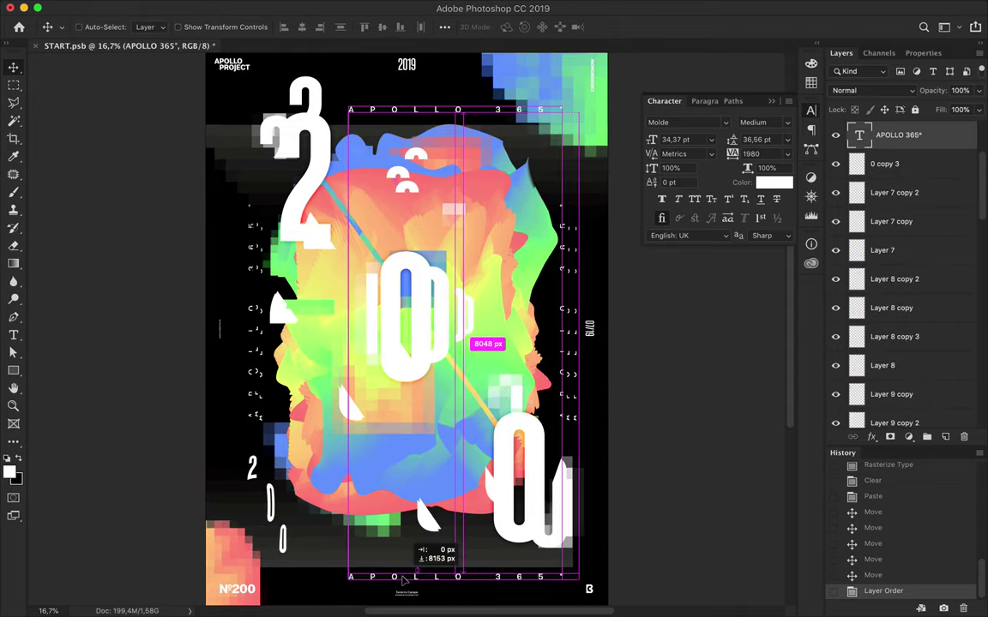
drag(398, 565, 403, 582)
key(ctrl+t)
drag(636, 515, 658, 599)
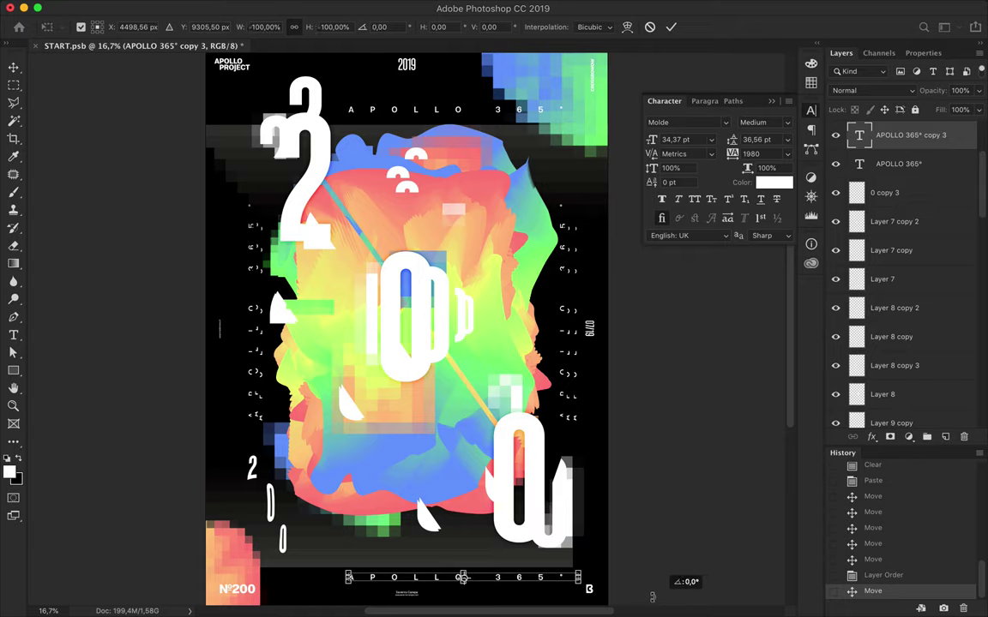
key(Return)
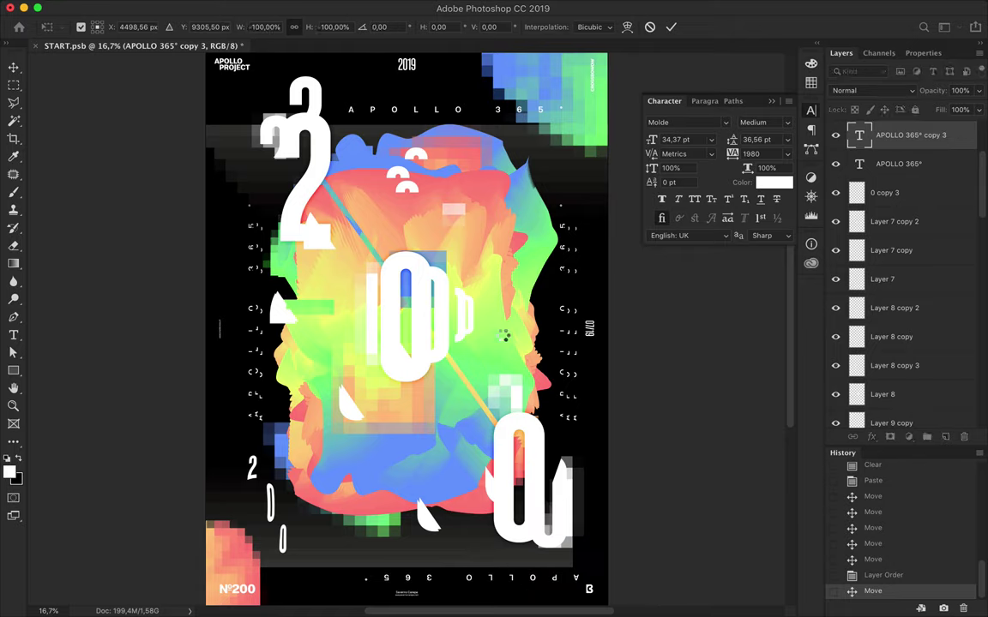
key(i)
drag(364, 171, 373, 169)
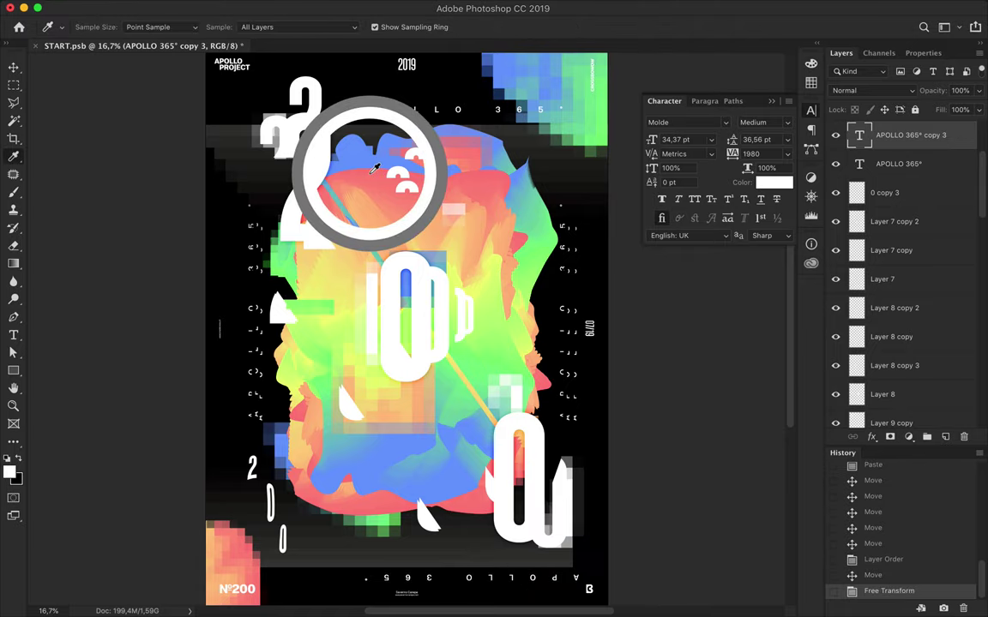
Sample an orange tone and draw a small circle at the upper left
click(417, 225)
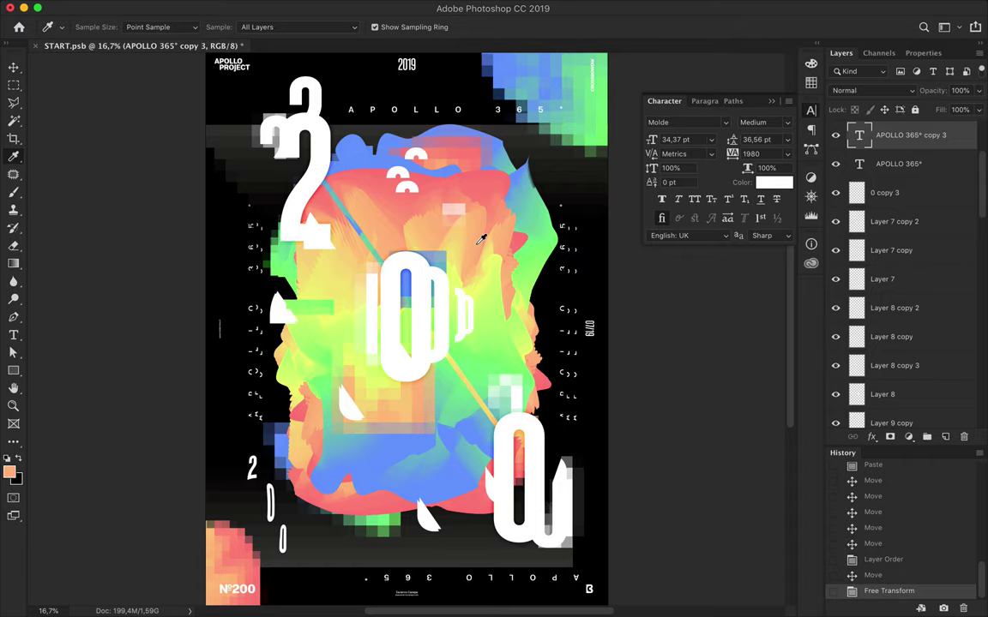
key(u)
right_click(13, 370)
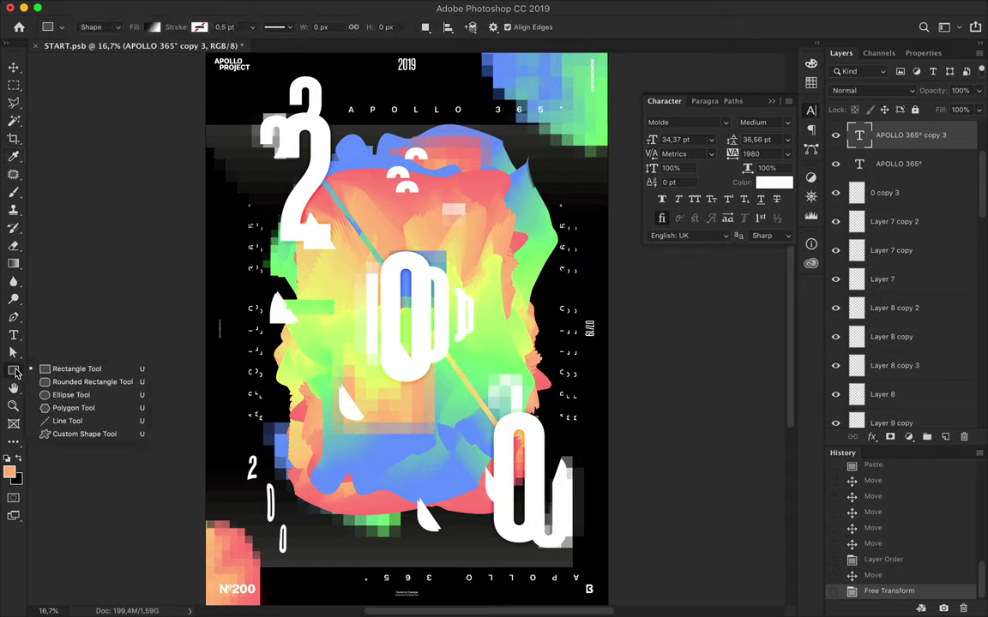
click(60, 367)
drag(276, 200, 286, 211)
Give the circle a gradient fill with the left stop set to peach ffb981
click(153, 28)
scroll(146, 120, down, 5)
click(92, 128)
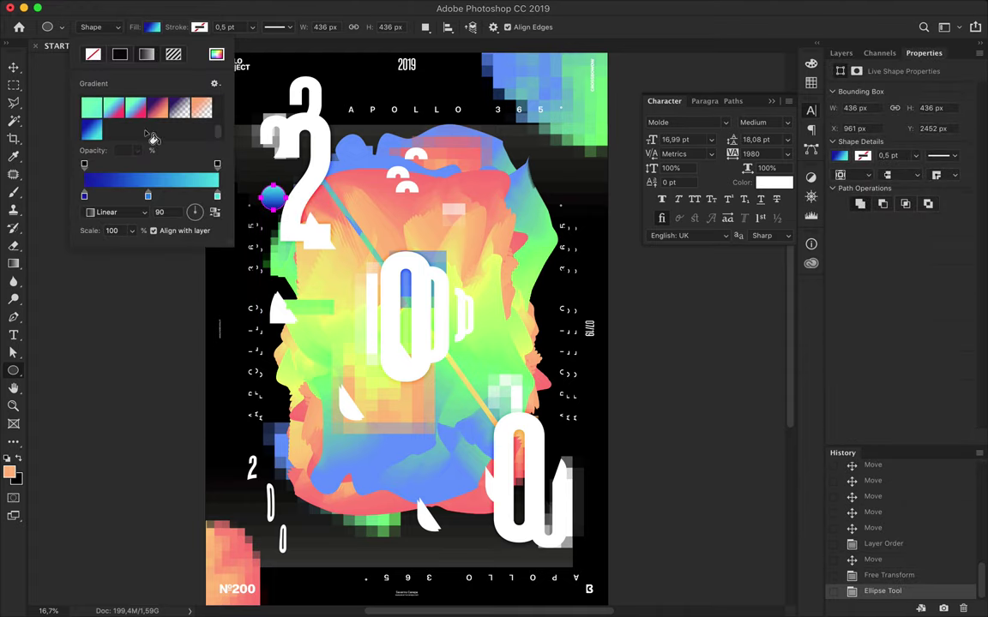
double_click(86, 199)
click(811, 82)
scroll(709, 128, down, 3)
click(670, 71)
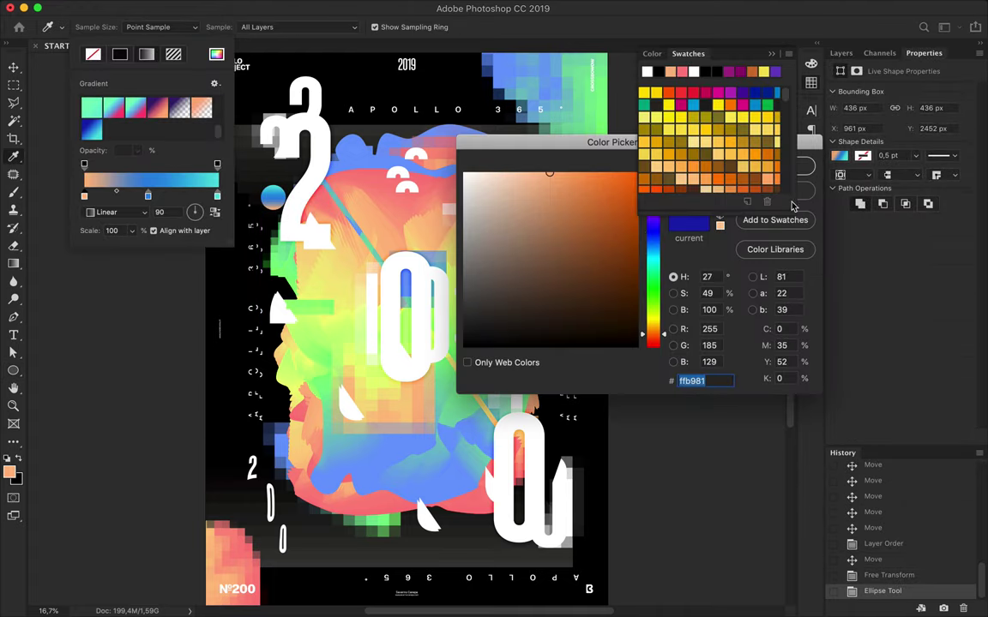
click(811, 169)
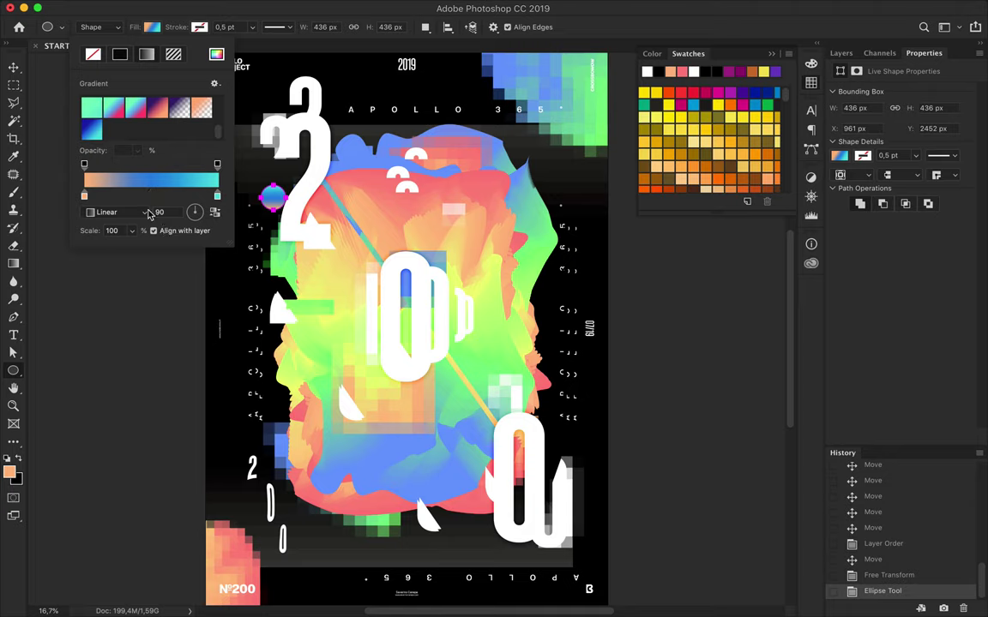
Set the right gradient stop to coral-red and apply the peach-to-coral fill
click(217, 196)
double_click(216, 196)
click(682, 71)
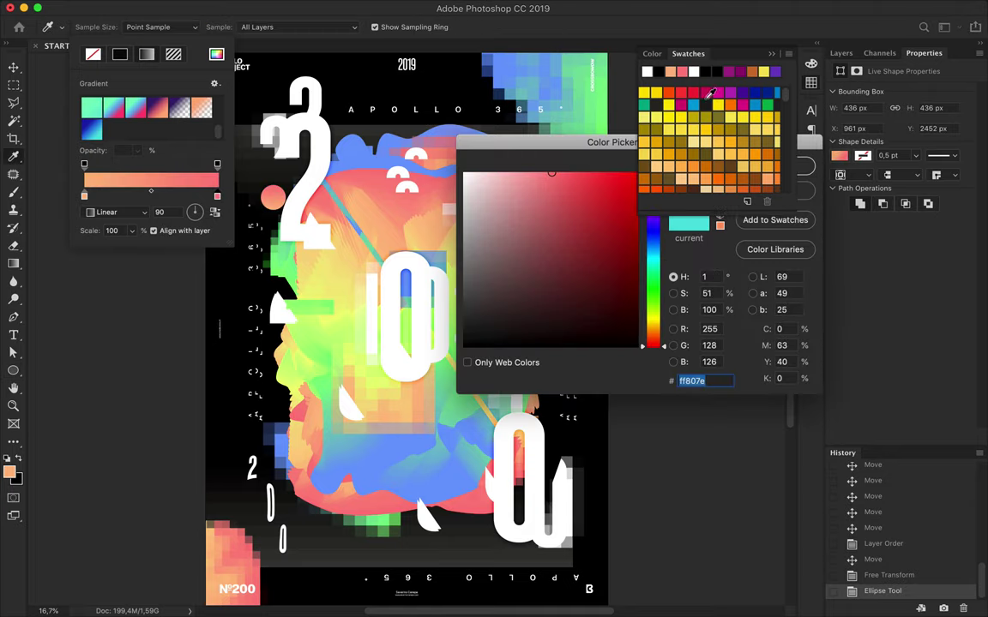
click(806, 168)
click(292, 183)
Move the circle beside the top of the 2 and lower Ellipse 1 in the layer stack
key(v)
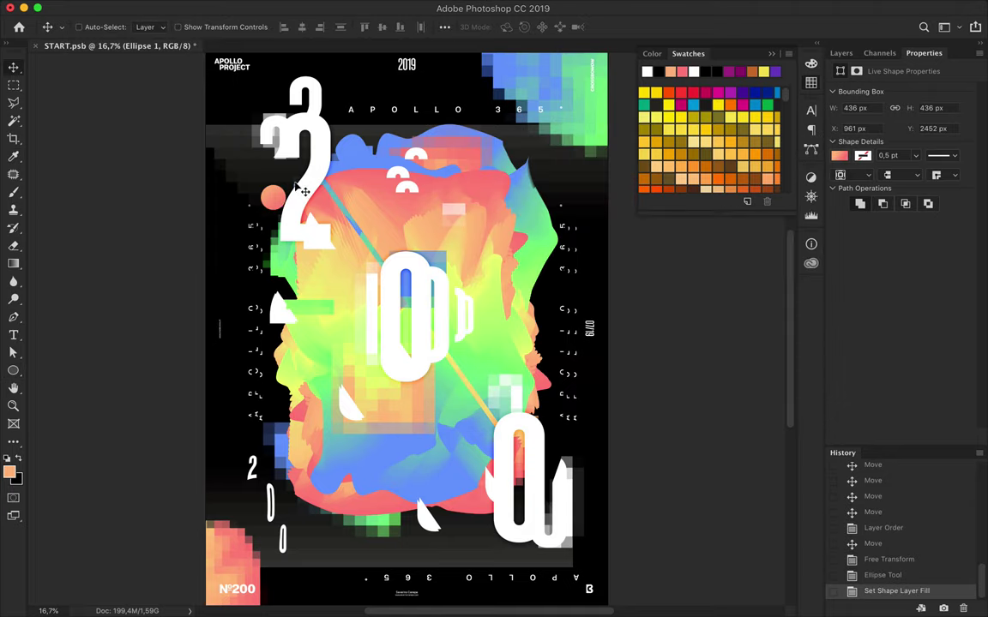
drag(287, 209, 277, 175)
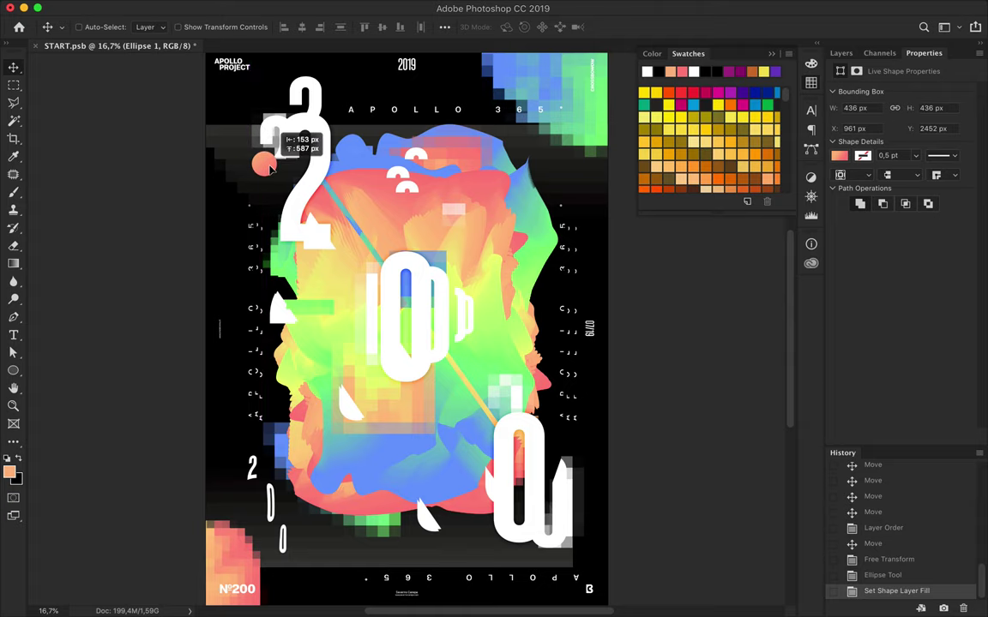
click(841, 53)
drag(900, 129, 891, 315)
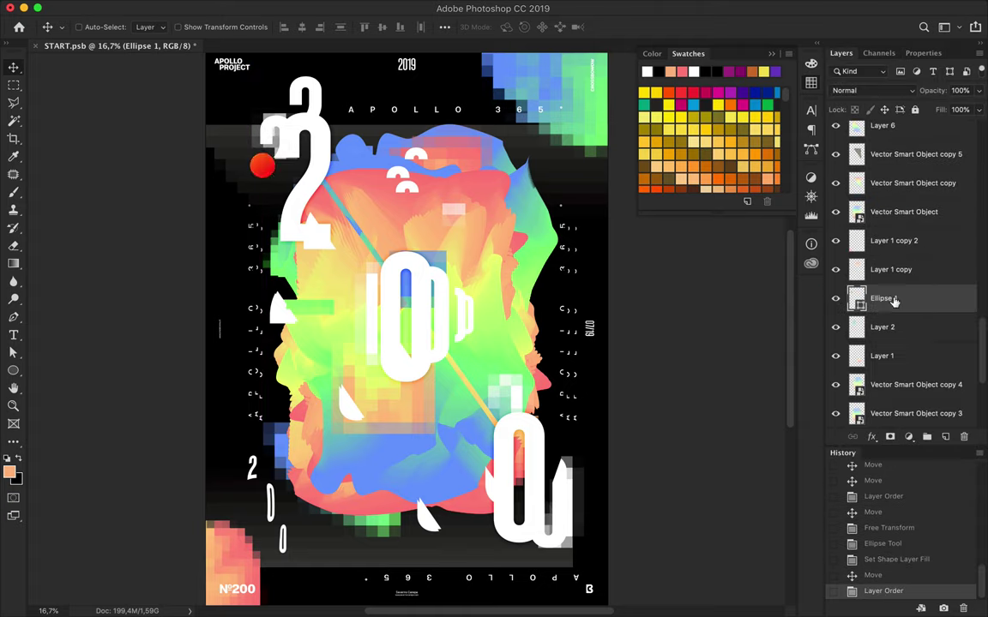
Place Ellipse 1 just above 0 copy 4 and sample blue and green from the artwork
mouse_move(892, 297)
mouse_down()
mouse_move(890, 319)
mouse_move(890, 310)
mouse_up()
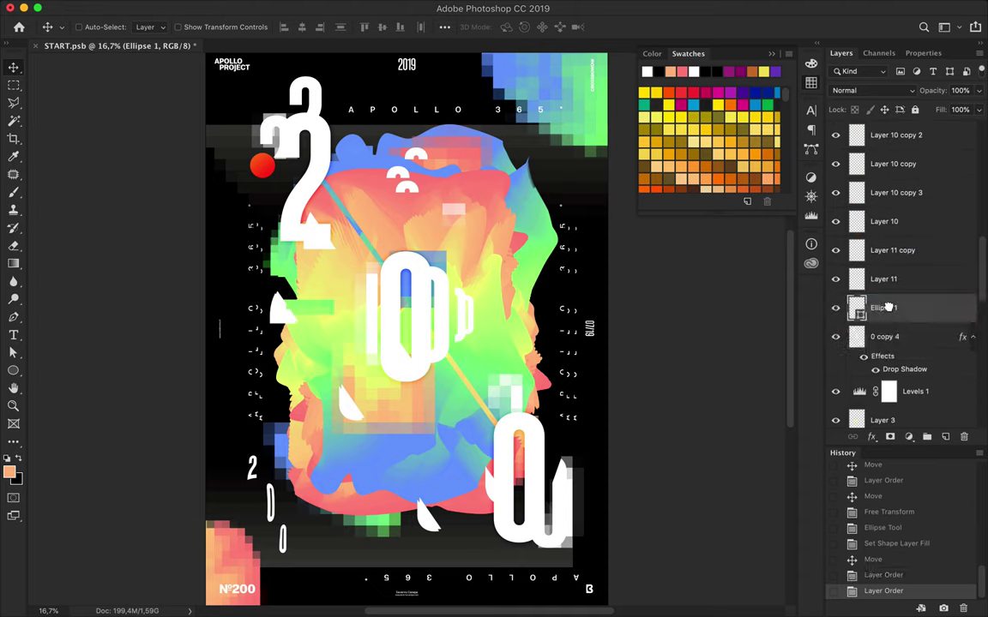
mouse_move(236, 160)
mouse_down()
mouse_move(271, 163)
mouse_move(350, 464)
mouse_move(502, 540)
mouse_move(562, 189)
mouse_move(355, 256)
mouse_up()
key(i)
click(383, 453)
click(459, 327)
key(v)
Save the current gradient as a new preset and set its left stop to green
key(a)
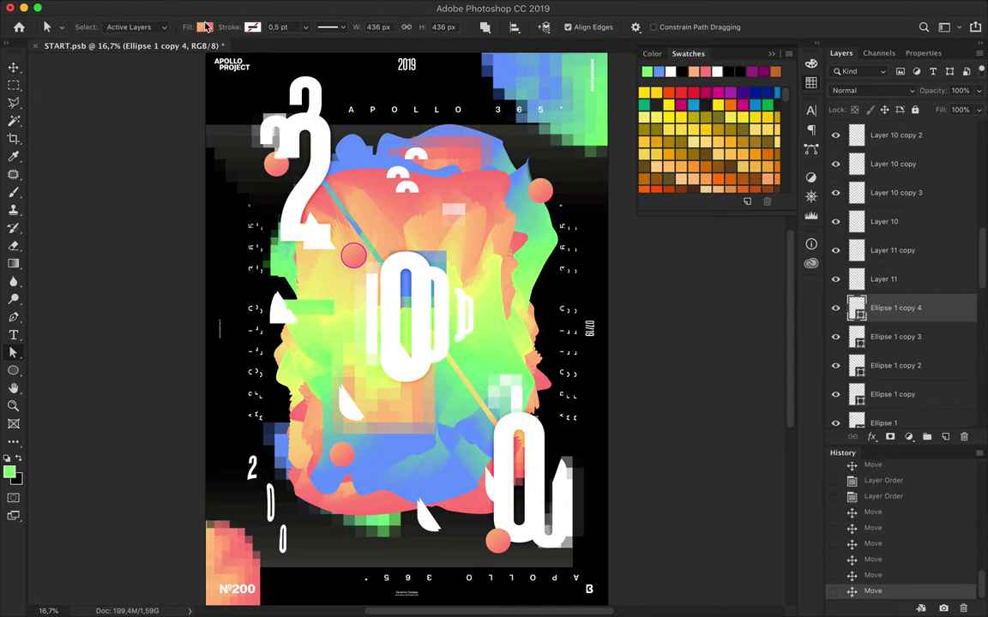
click(205, 27)
click(266, 83)
click(310, 90)
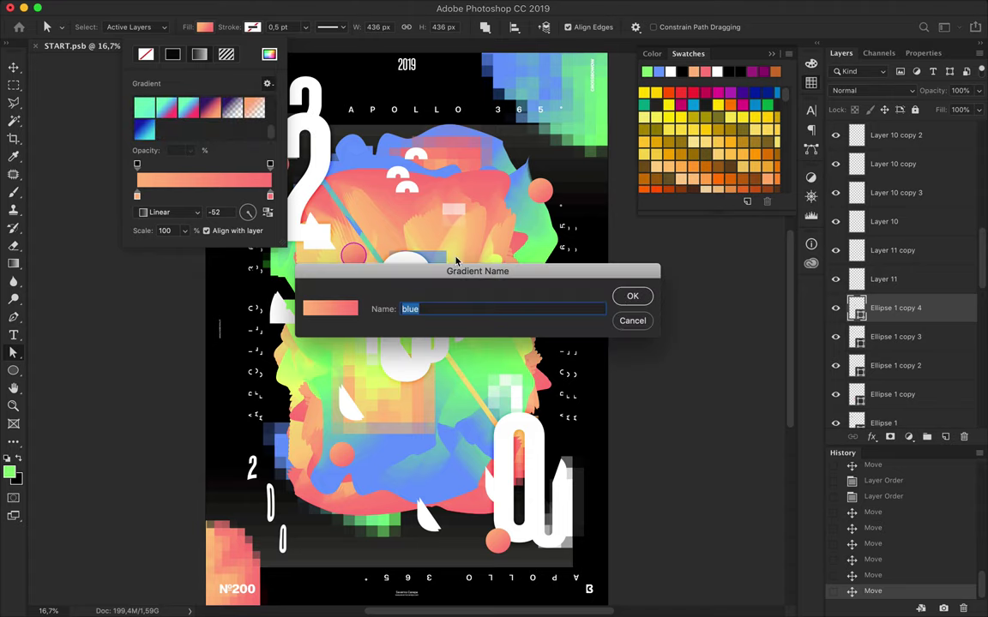
key(Return)
double_click(137, 195)
key(Return)
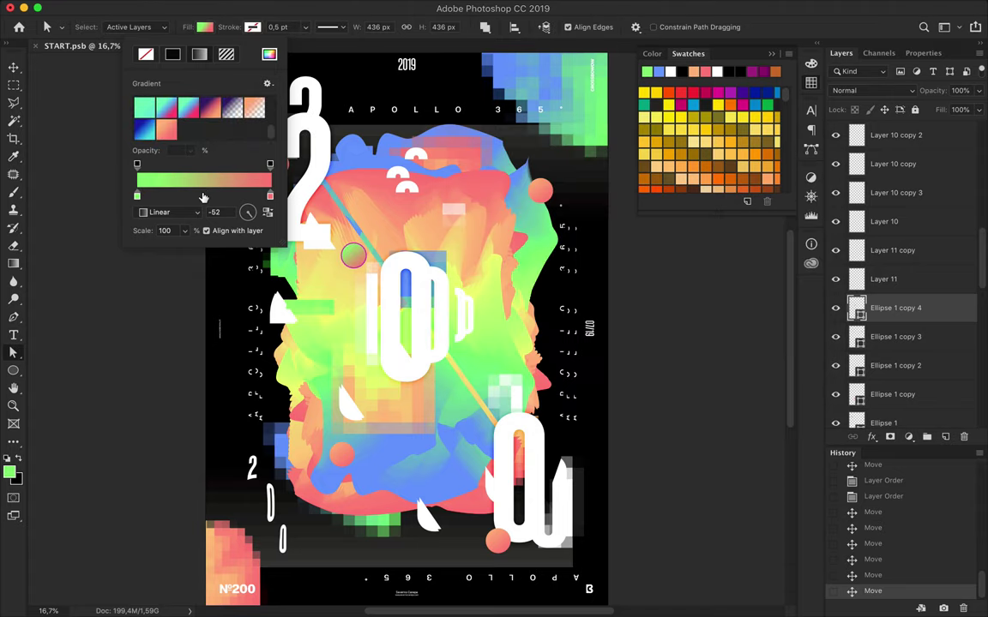
Set the right stop to blue 6b9cff, copy circles to the top edge and lower left, and save
double_click(270, 195)
click(587, 64)
click(658, 71)
click(810, 164)
key(Return)
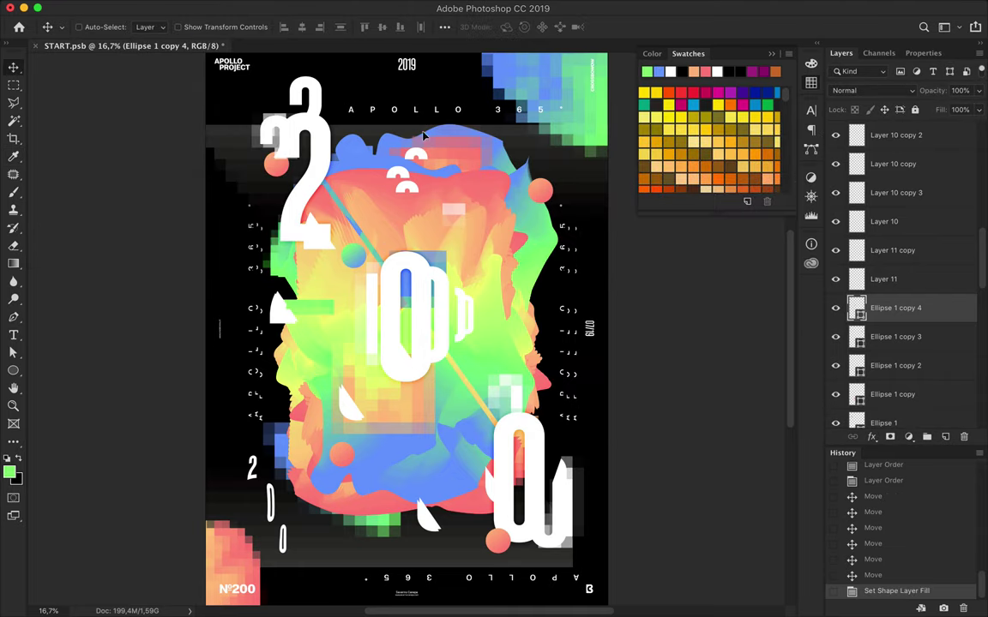
mouse_move(423, 135)
mouse_down()
mouse_move(443, 81)
mouse_move(301, 587)
mouse_move(308, 566)
mouse_up()
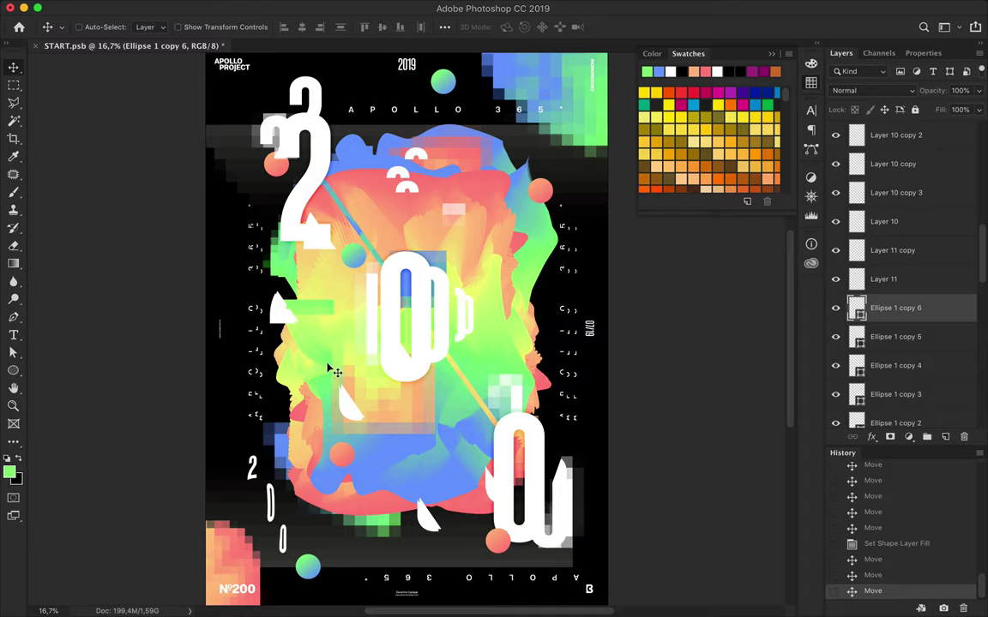
key(super+s)
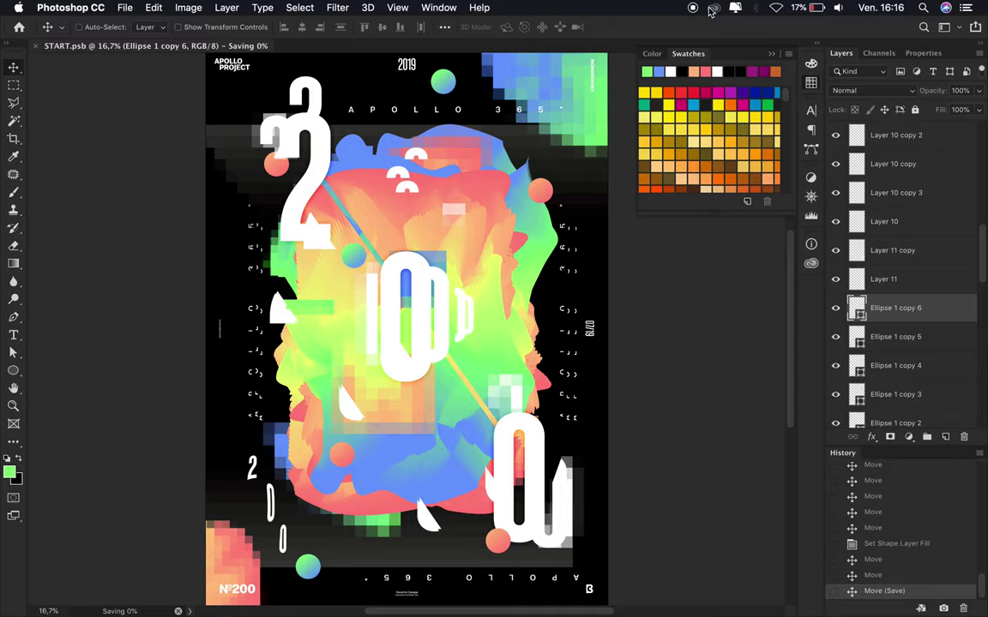